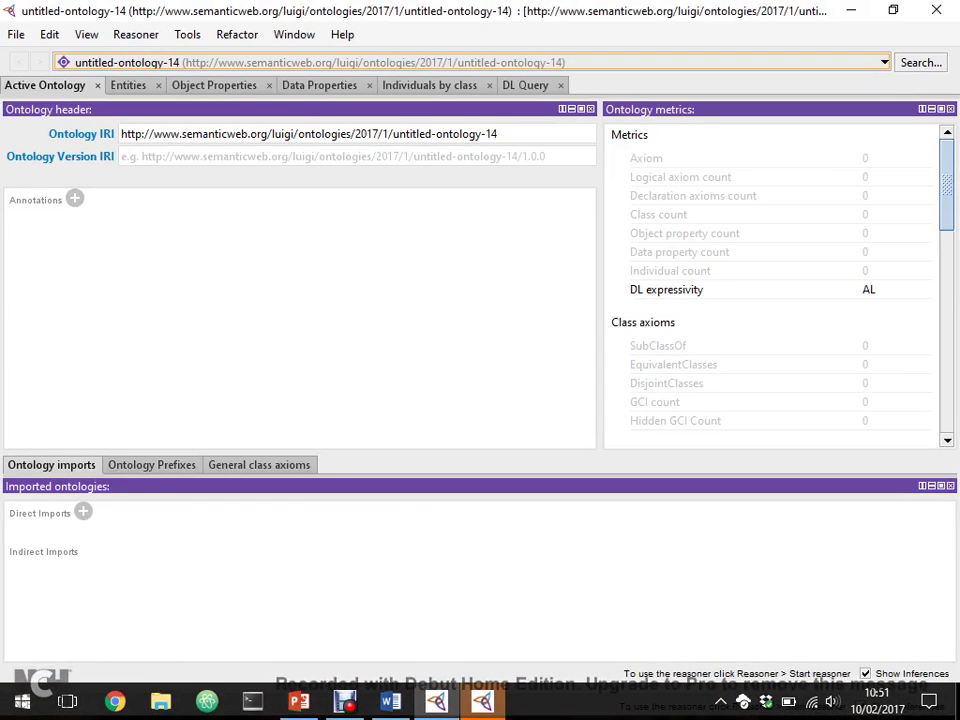
click(128, 85)
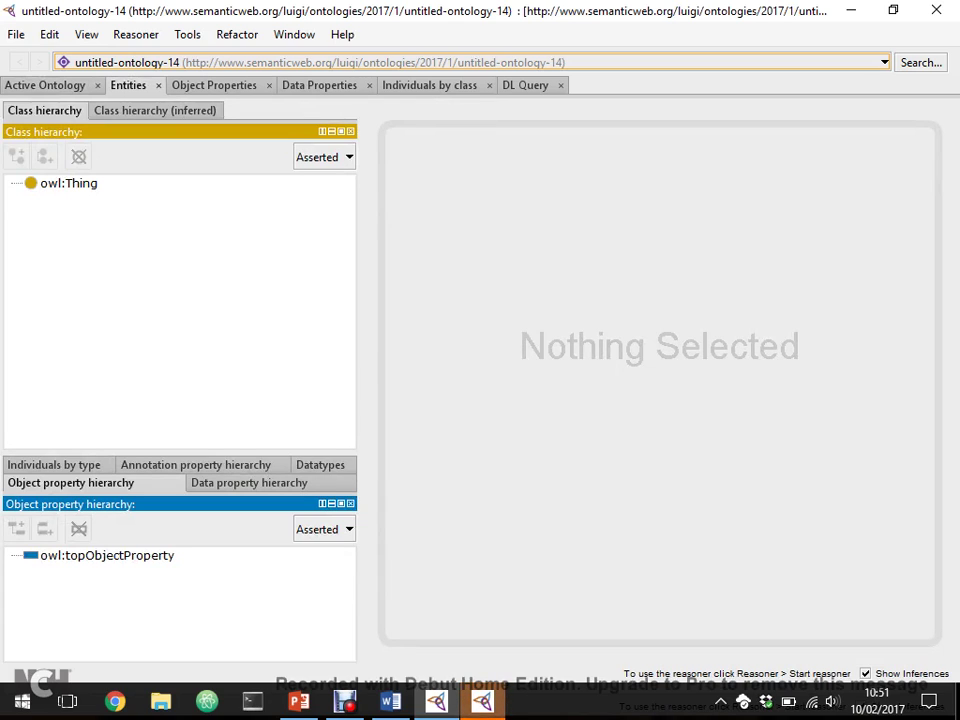
drag(367, 380, 443, 380)
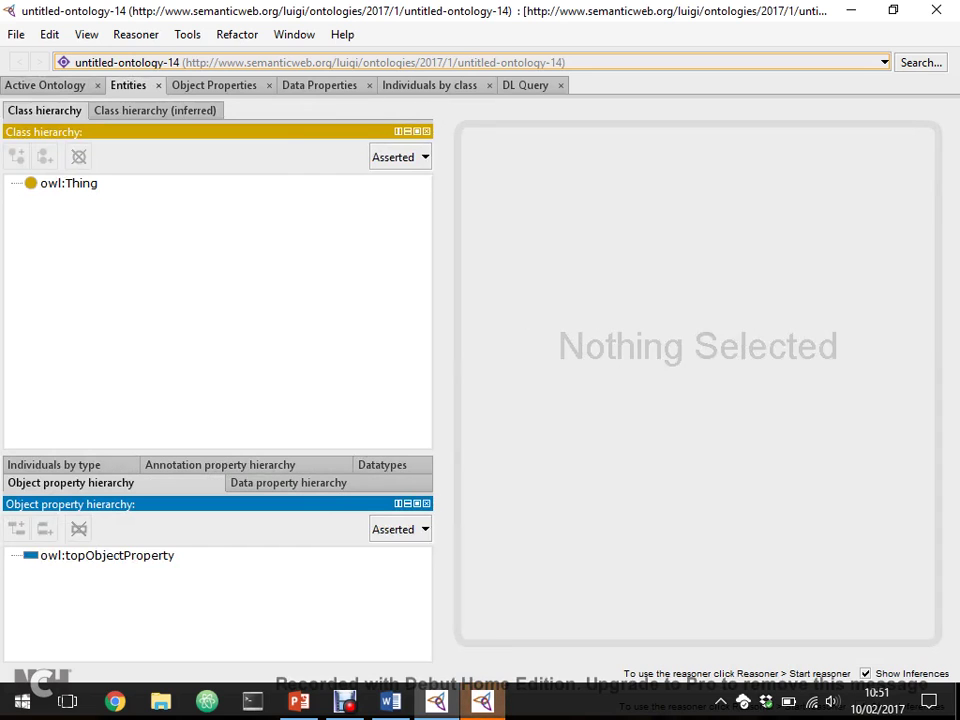
click(68, 183)
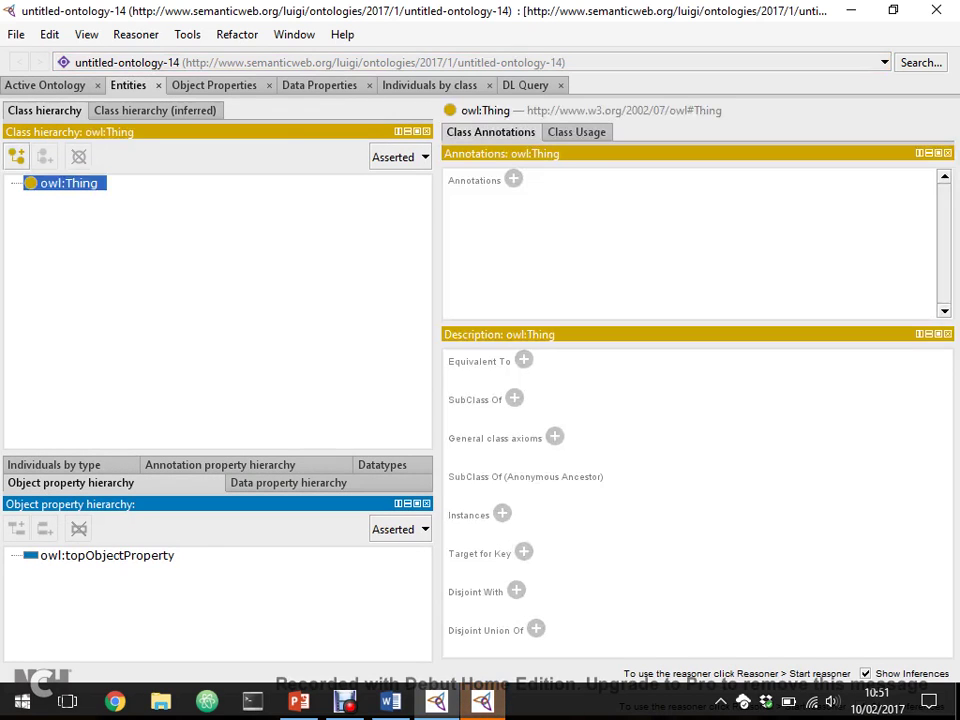
mouse_move(390, 701)
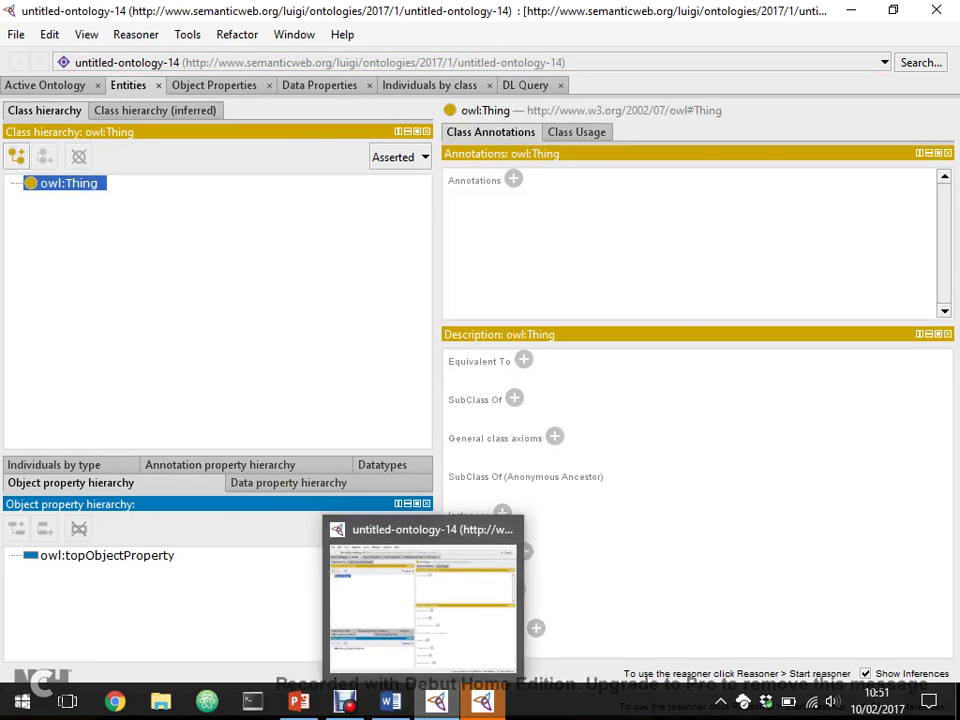
click(525, 527)
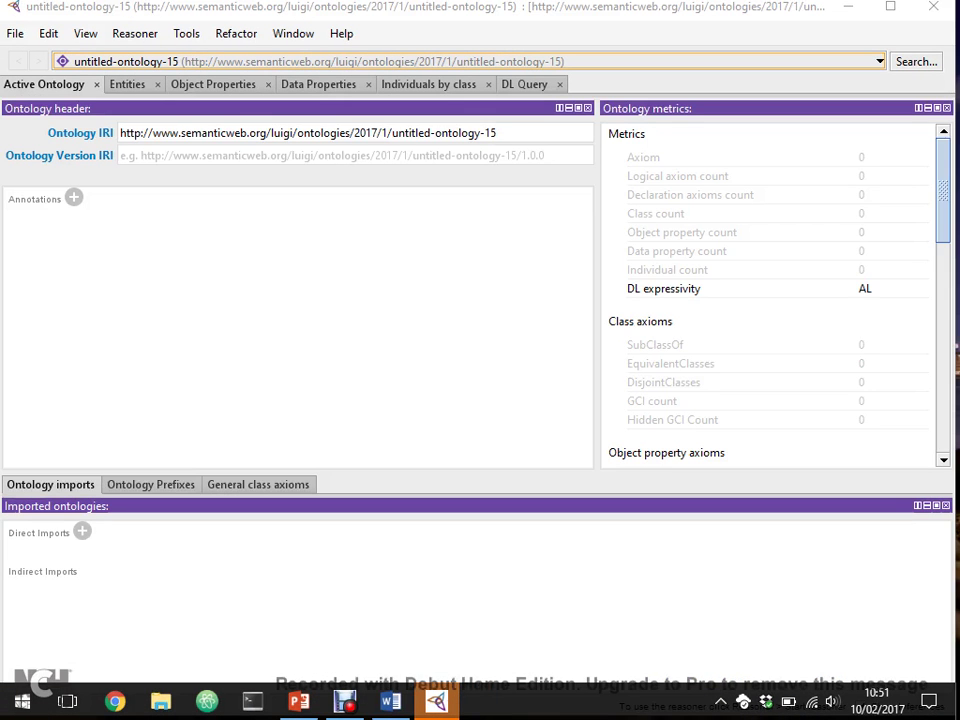
- Switch to the Word document and change the term Teaches to lowercase teaches in the Terms list
click(390, 701)
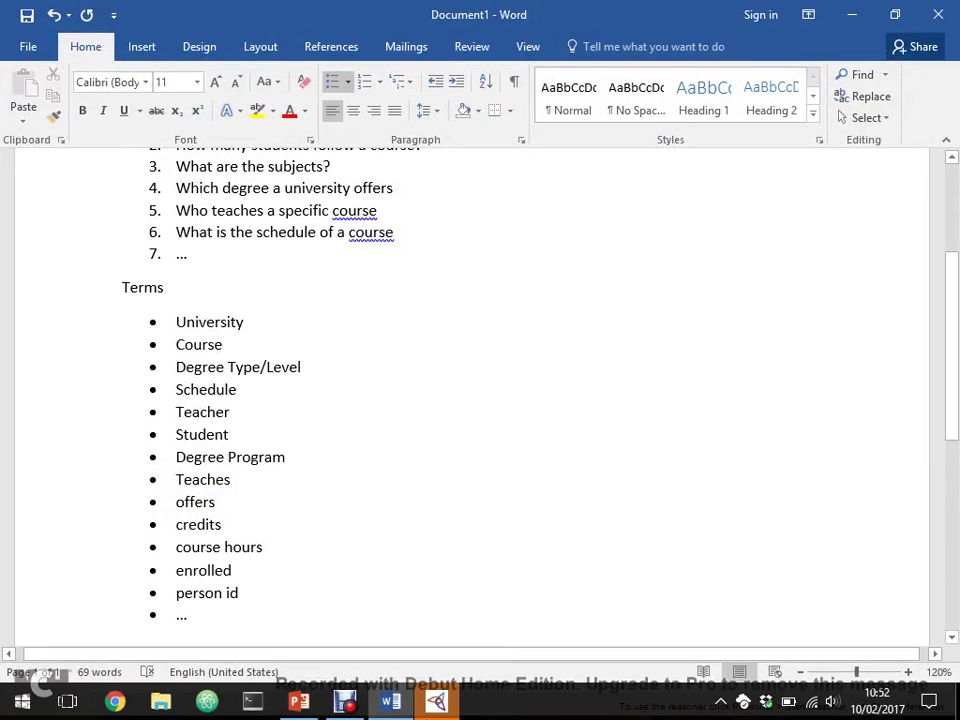
double_click(212, 344)
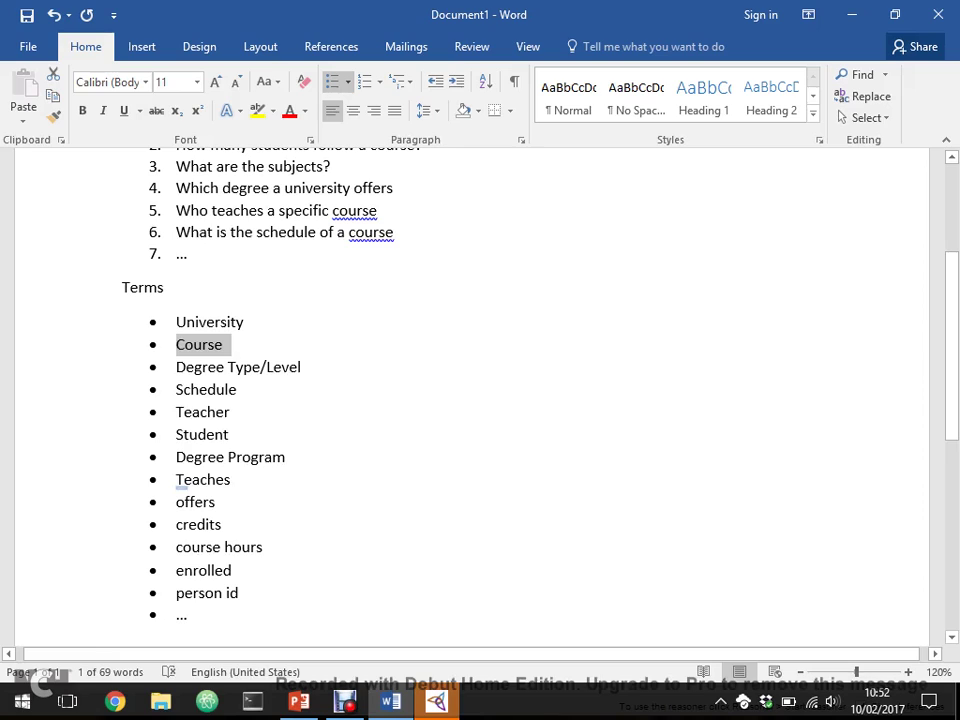
click(182, 479)
key(ctrl+z)
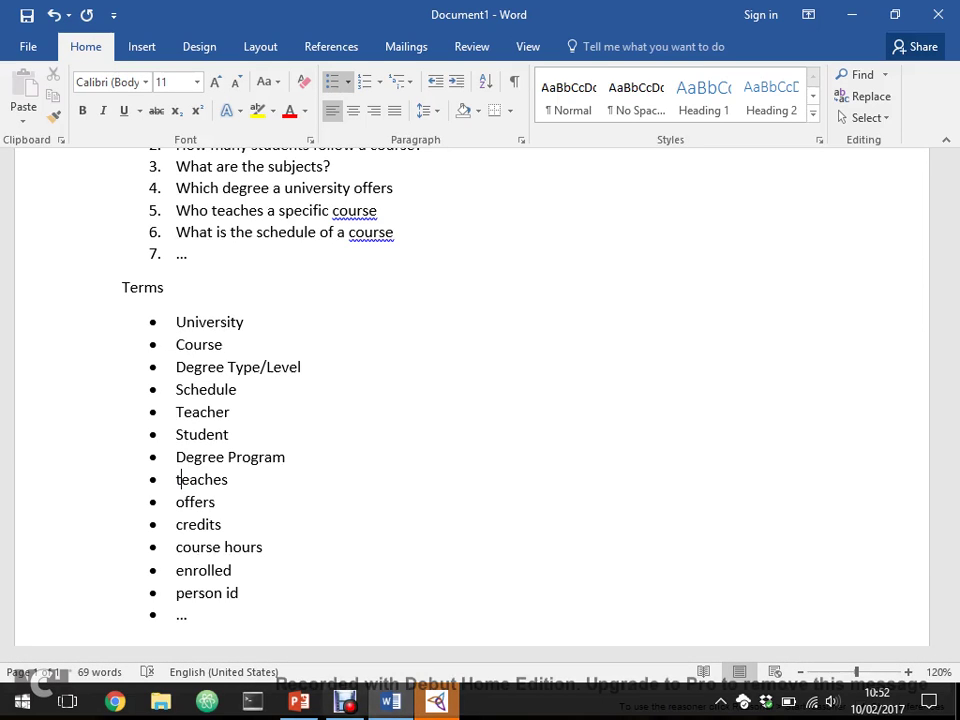
- Switch to Protégé and create a class named University as a subclass of owl:Thing in untitled-ontology-15
click(436, 700)
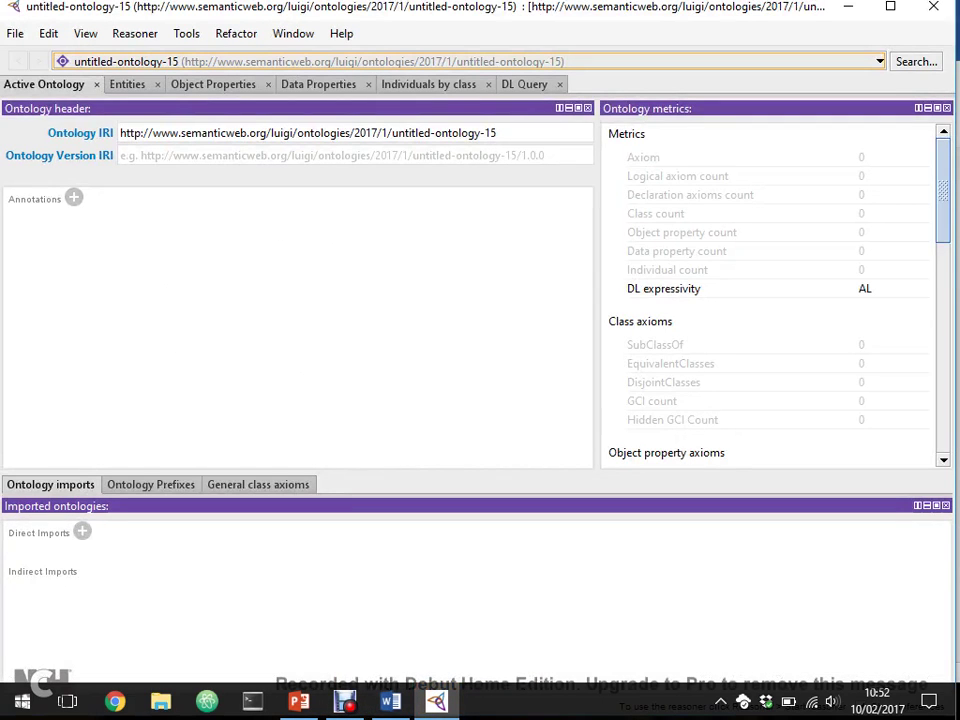
click(127, 84)
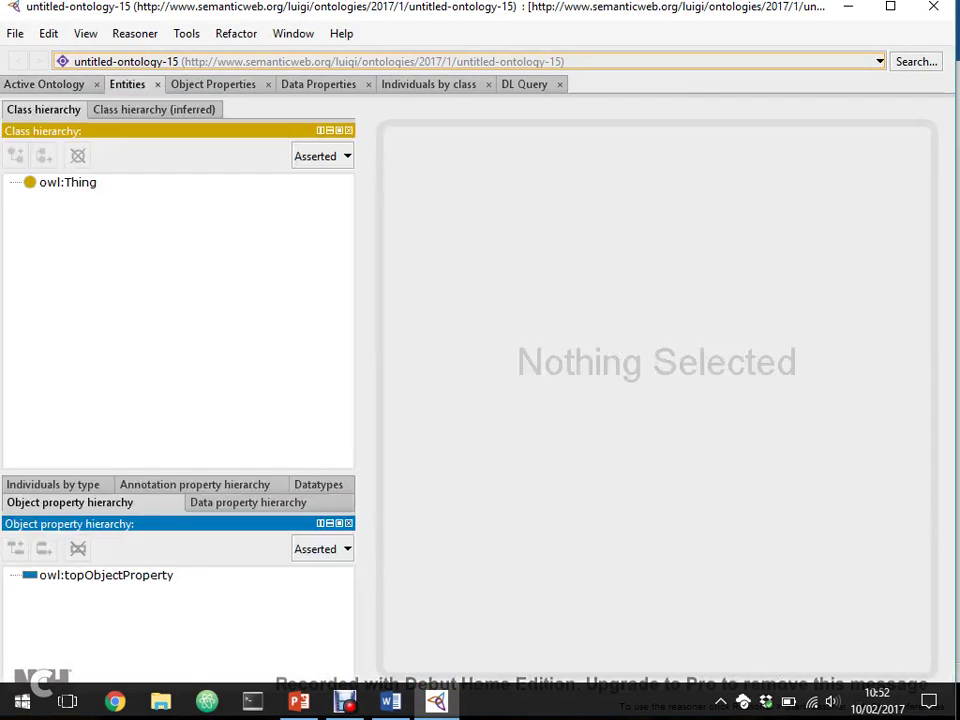
click(67, 182)
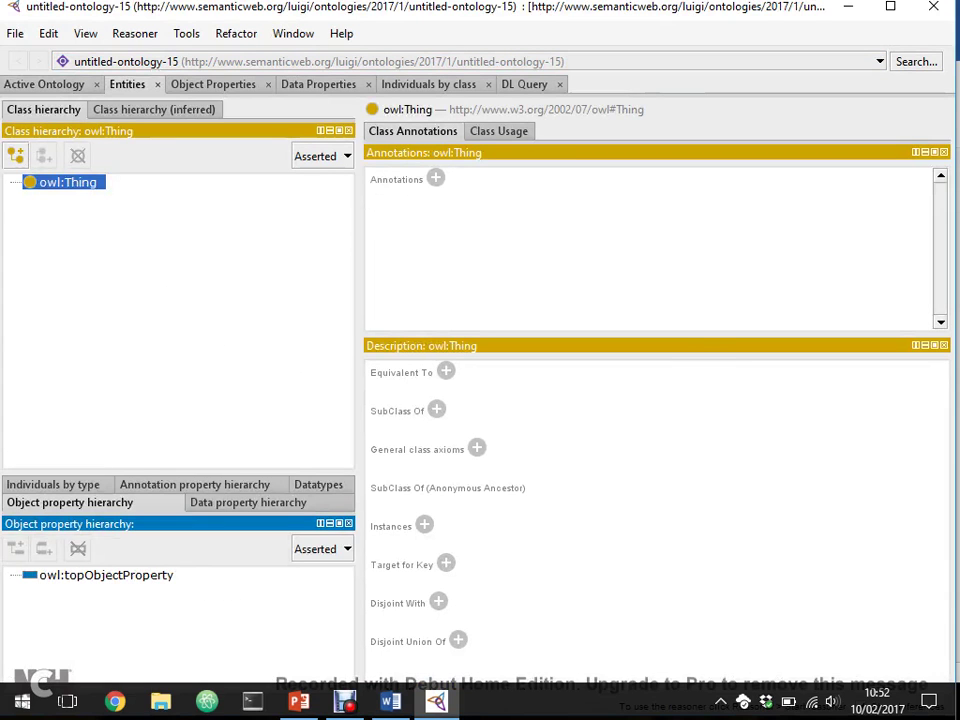
click(15, 155)
text(Uni)
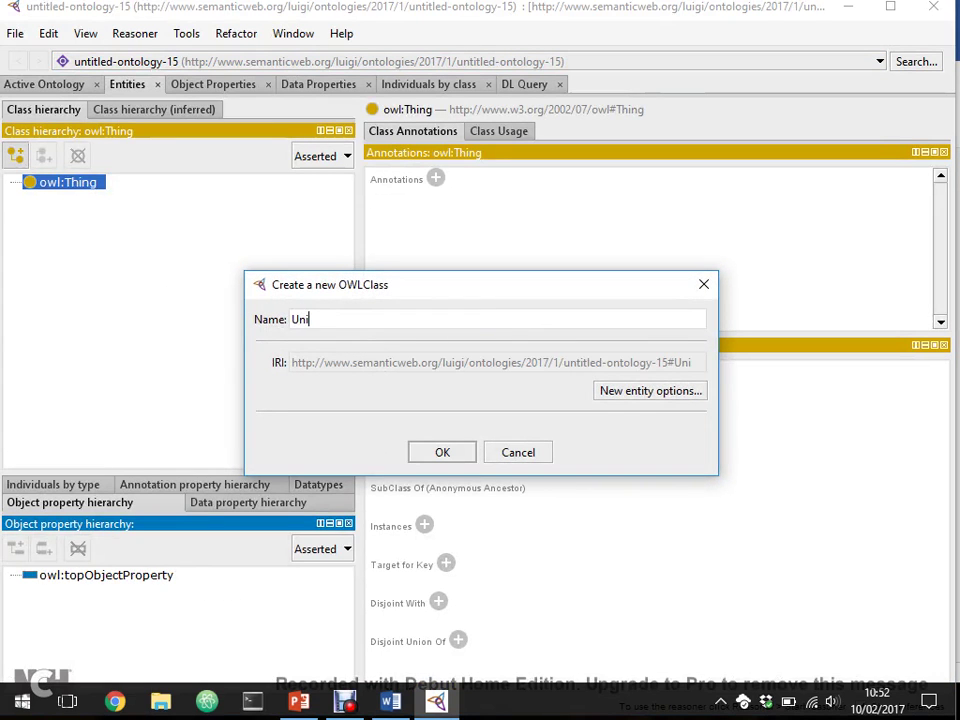
text(versity)
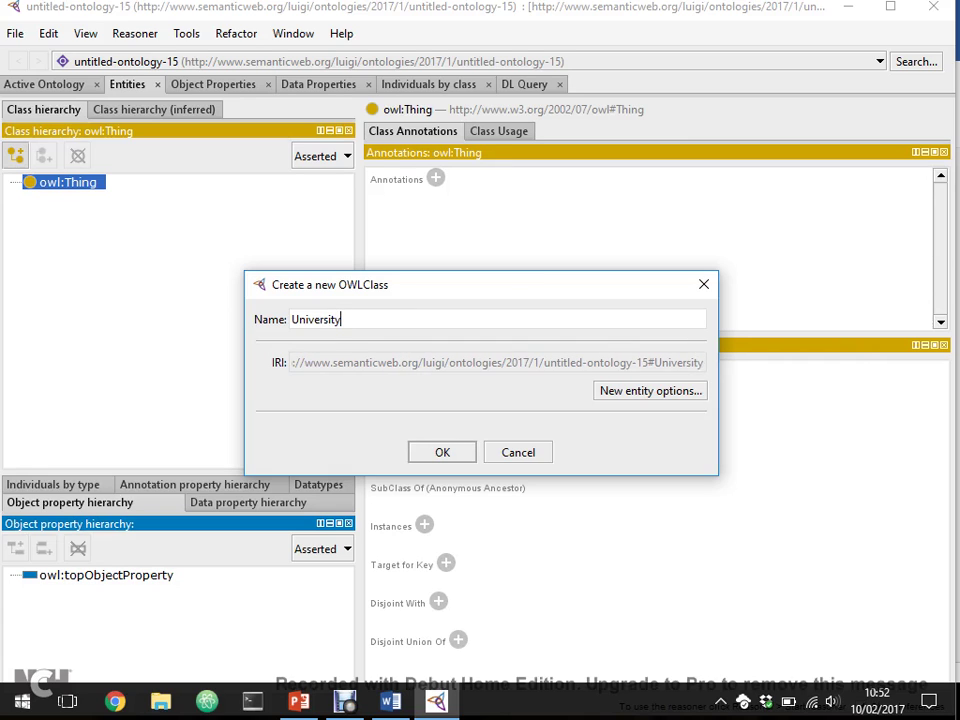
key(Return)
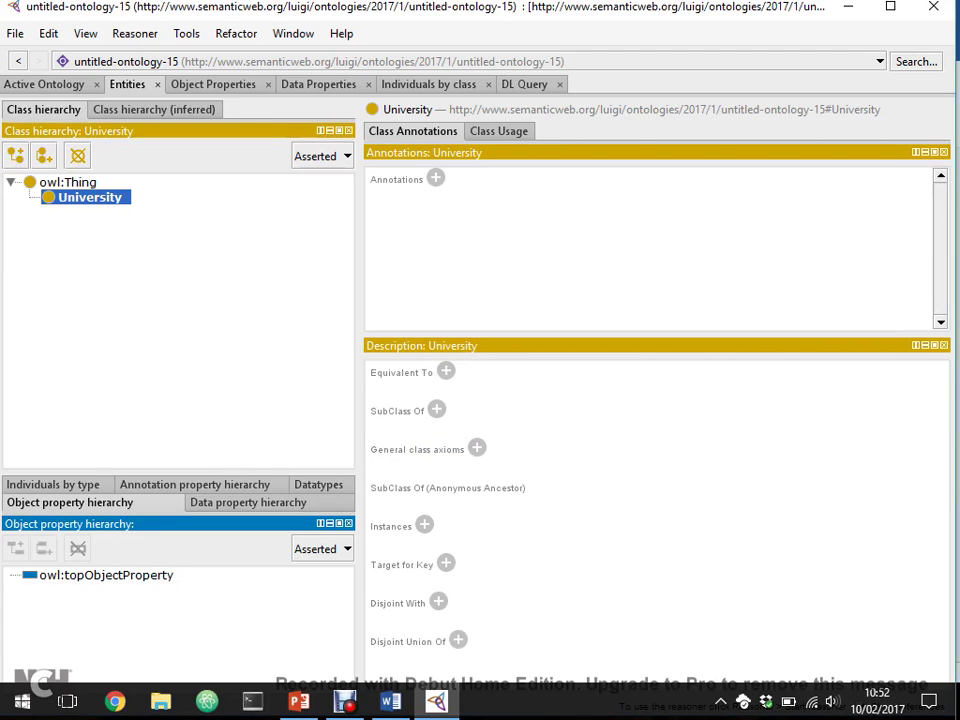
- Create a class named Student under University and move it directly under owl:Thing
click(15, 155)
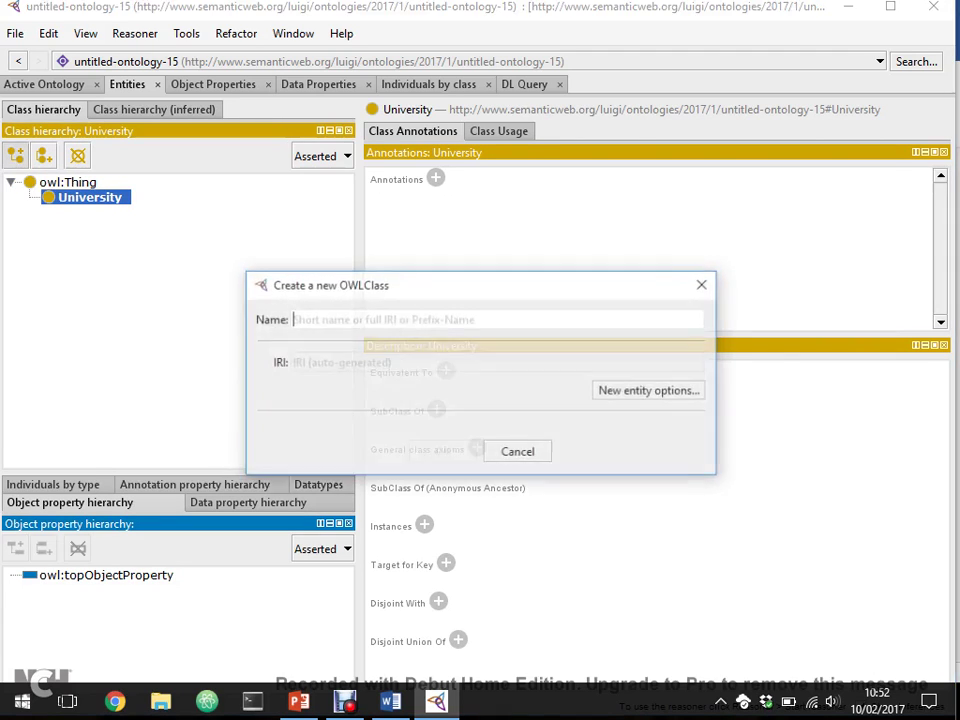
text(Student)
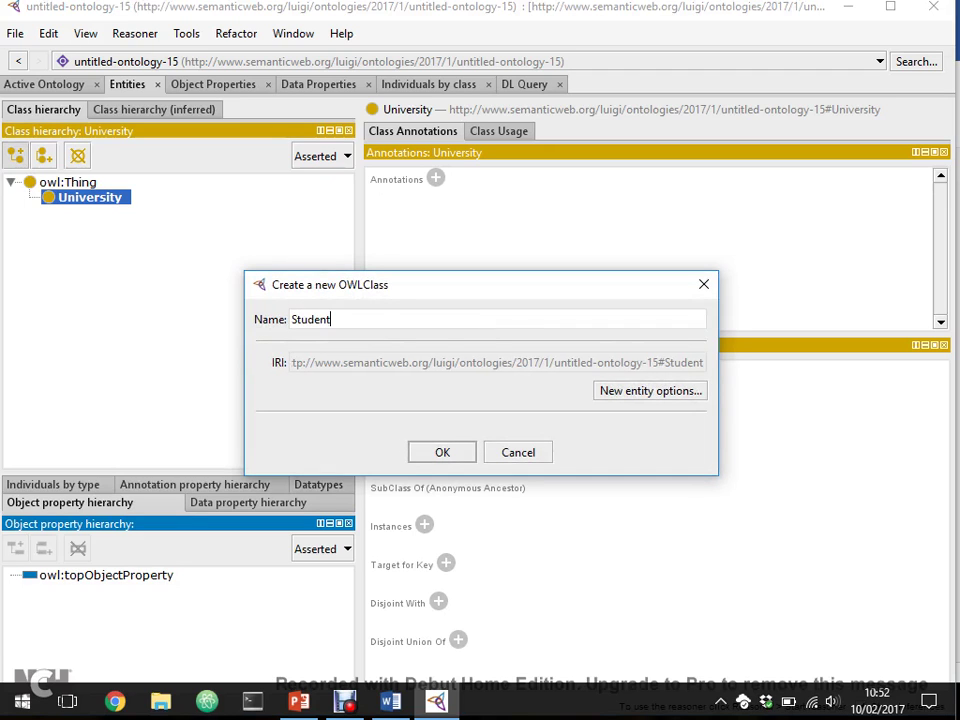
key(Return)
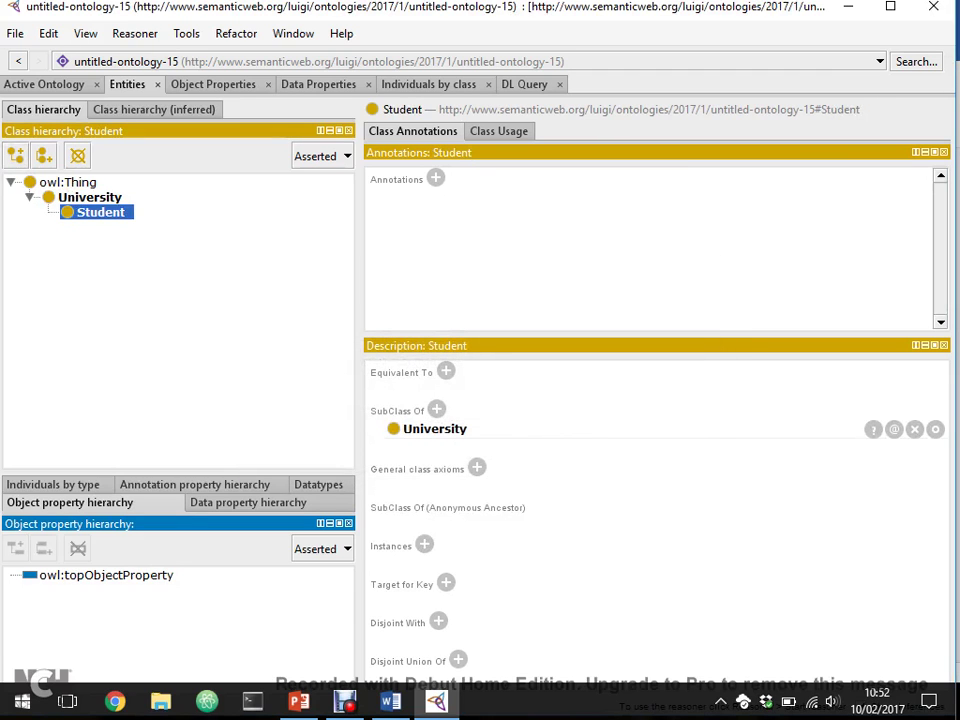
drag(95, 212, 62, 182)
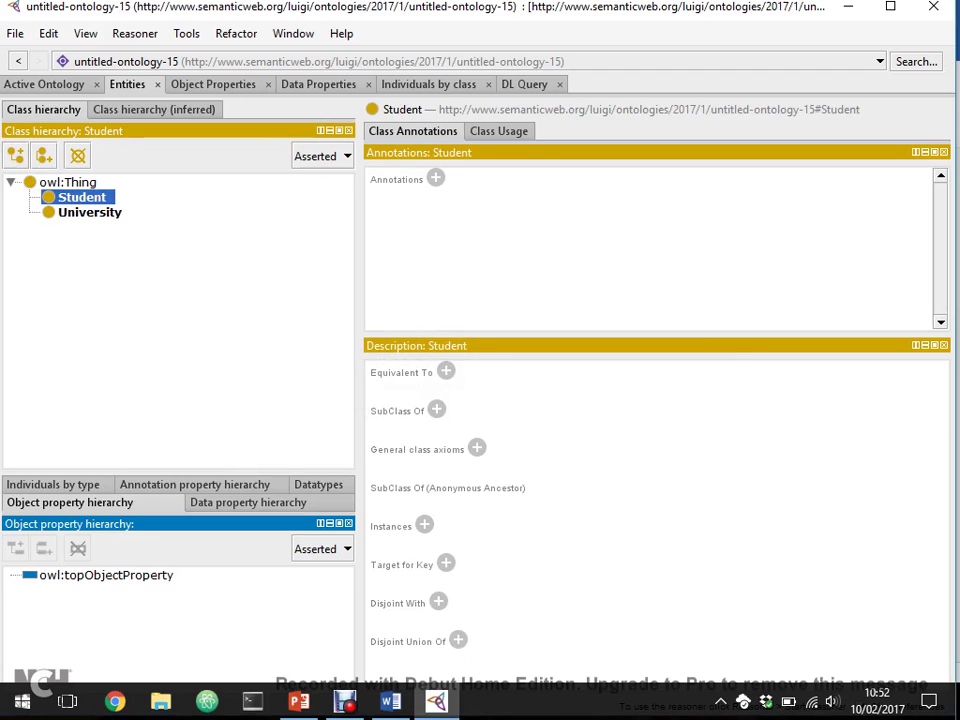
- Add a subclass named Teacher to owl:Thing
click(62, 182)
right_click(70, 184)
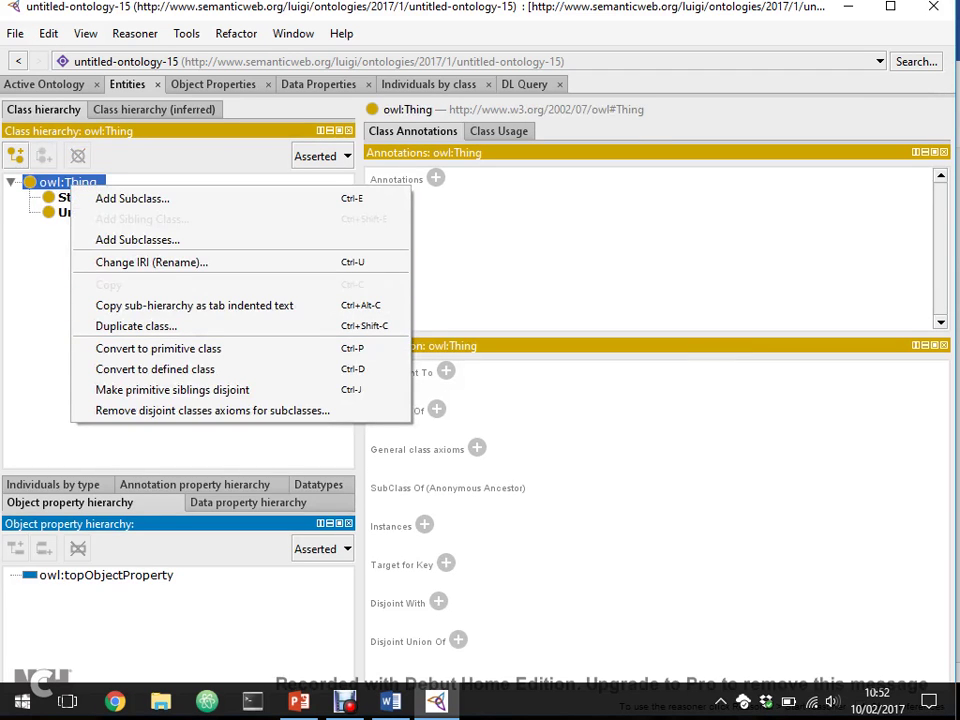
click(132, 198)
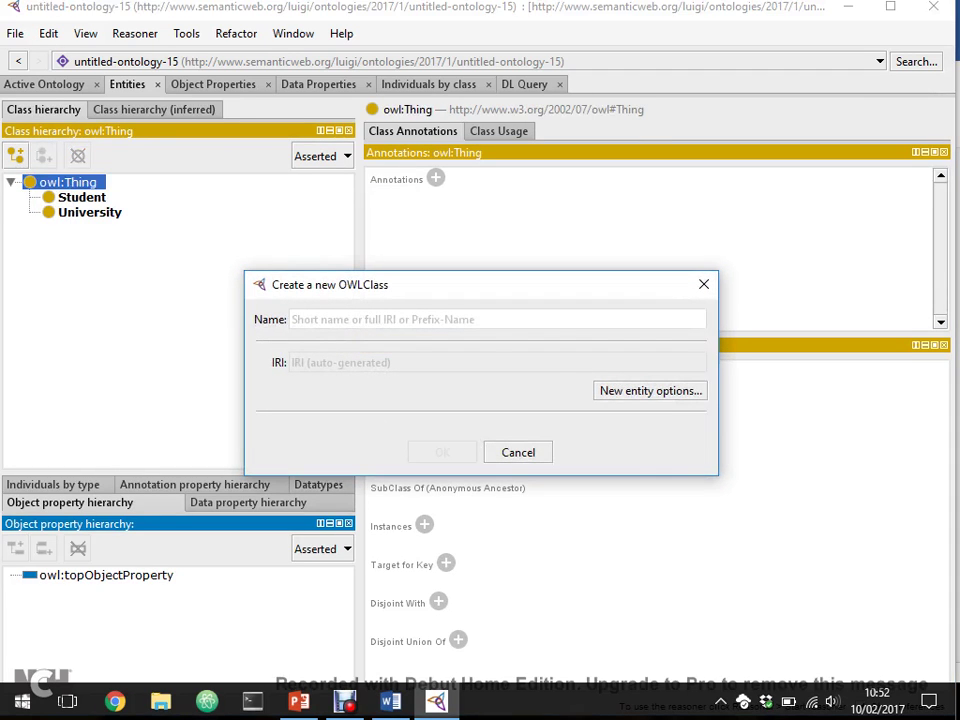
text(Teacher)
key(Return)
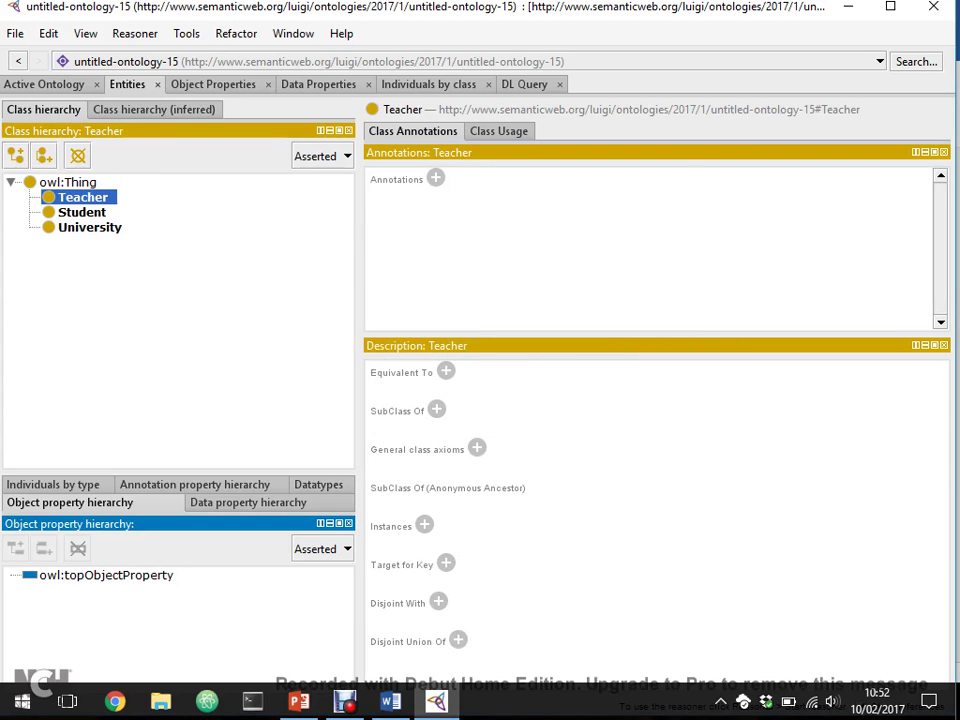
- Create a class named DegreeProgram under Teacher and move it directly under owl:Thing
key(Return)
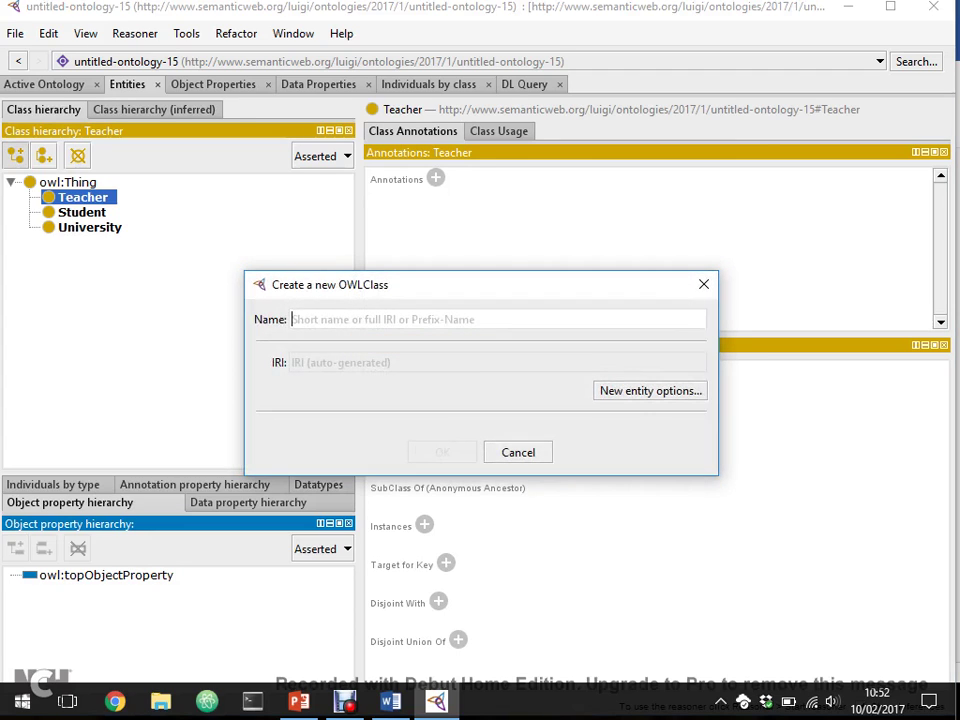
text(DegreeProgram)
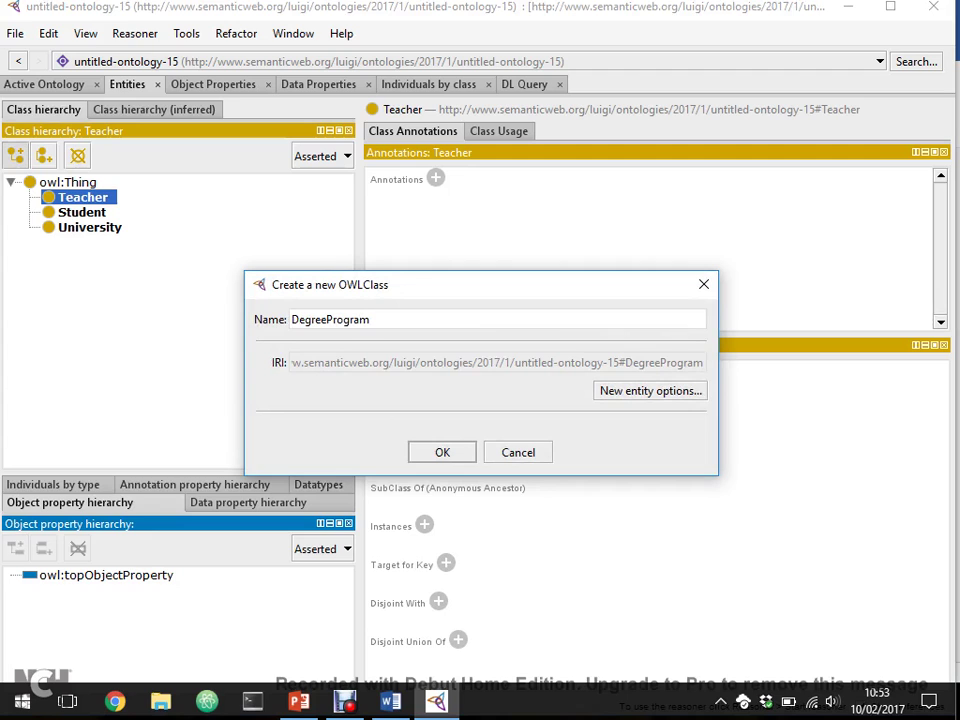
key(Return)
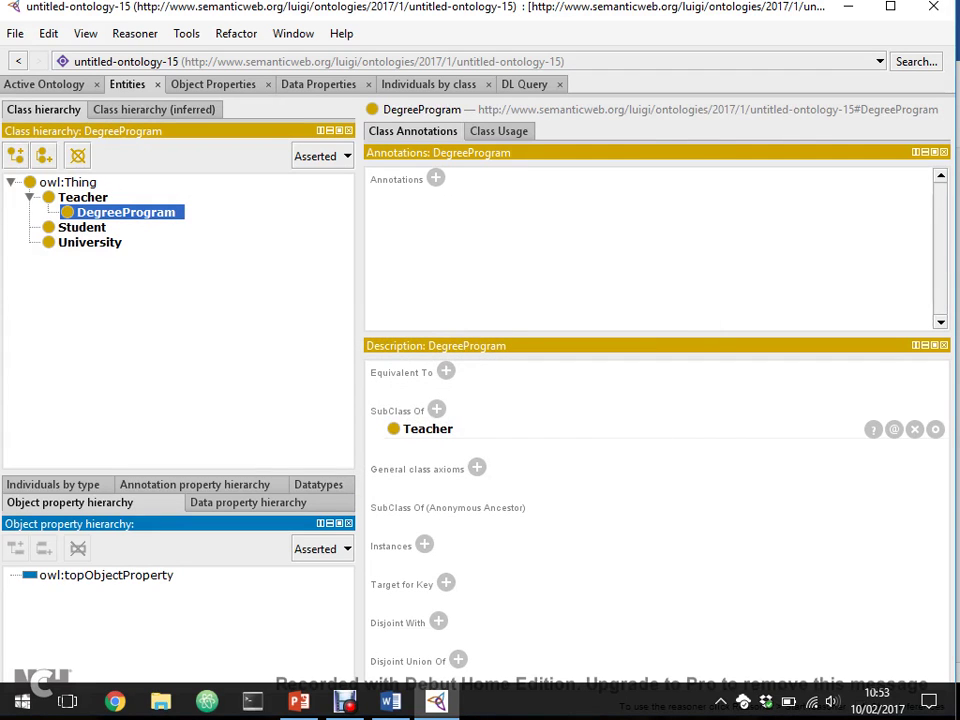
drag(68, 182, 68, 182)
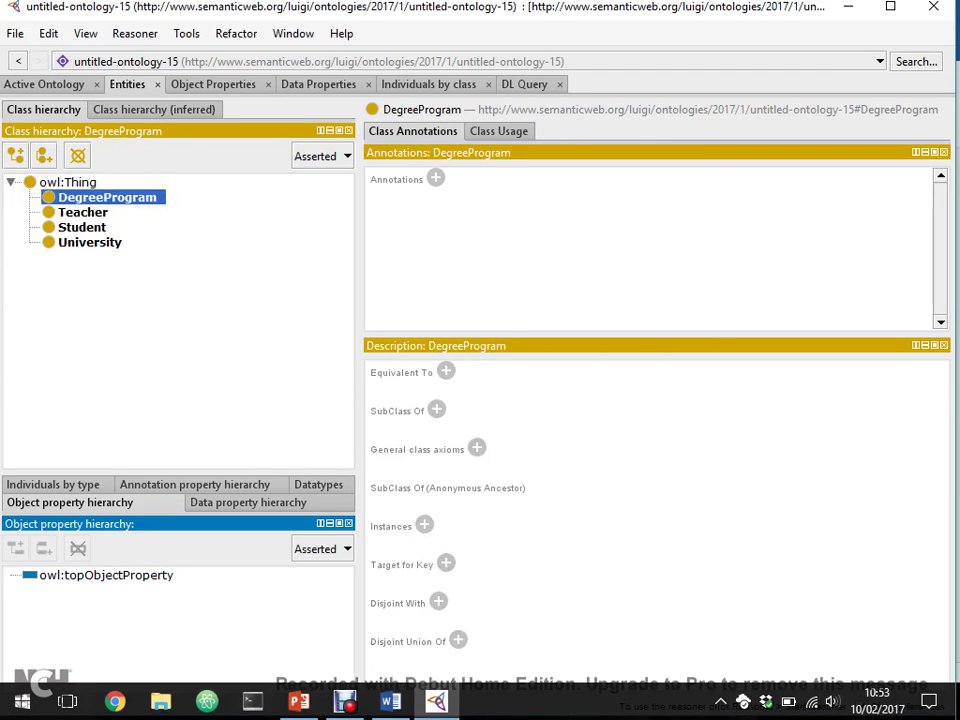
- Add a subclass named Course to owl:Thing in the class hierarchy
click(68, 182)
click(15, 155)
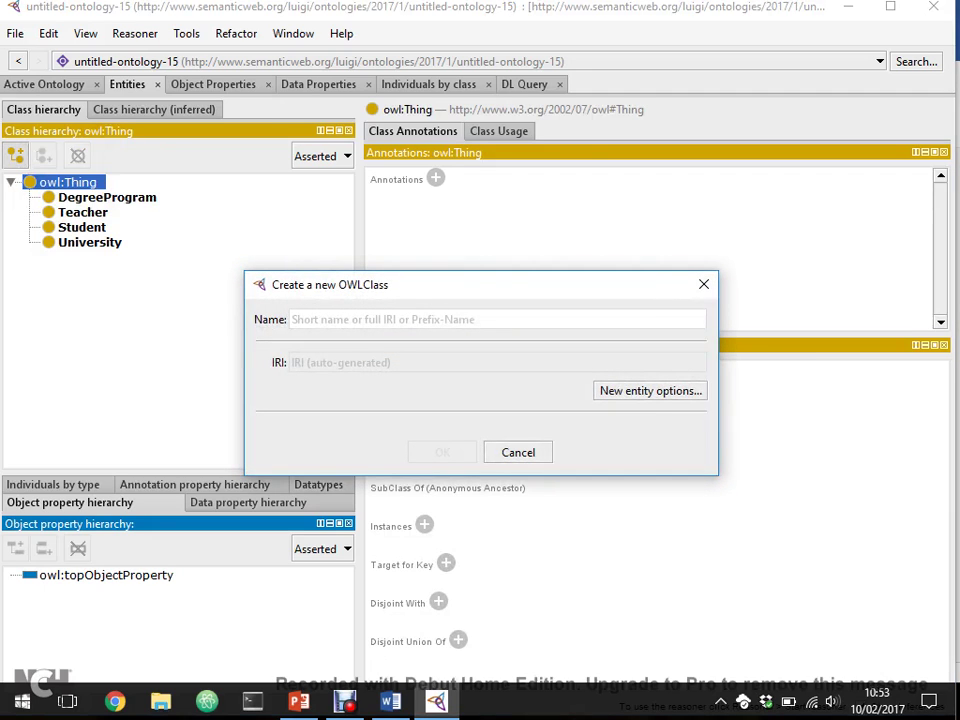
text(Course)
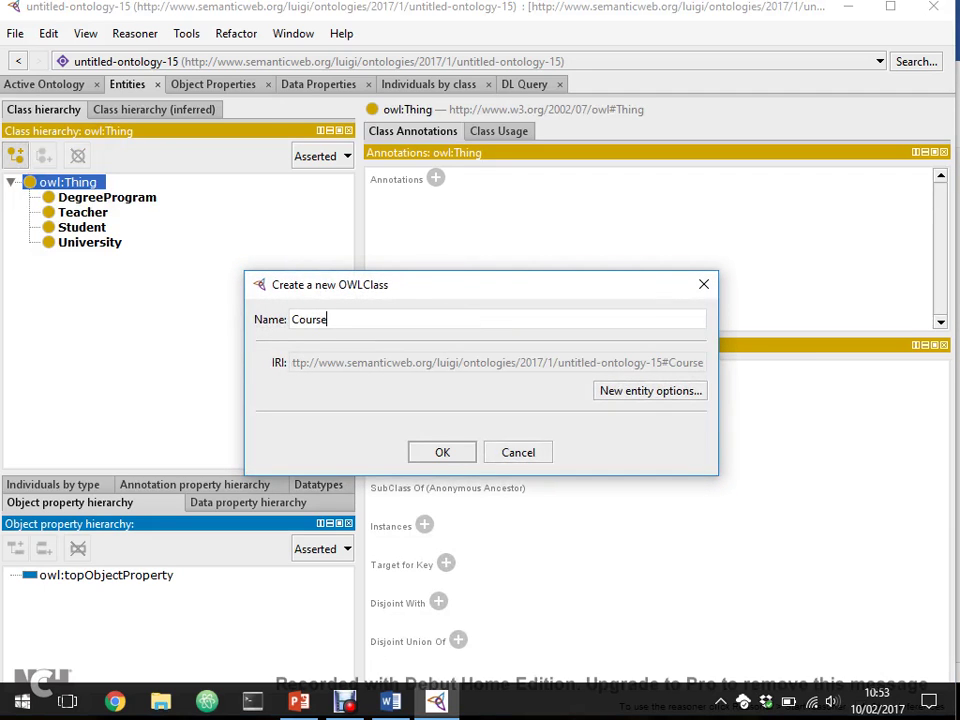
key(Return)
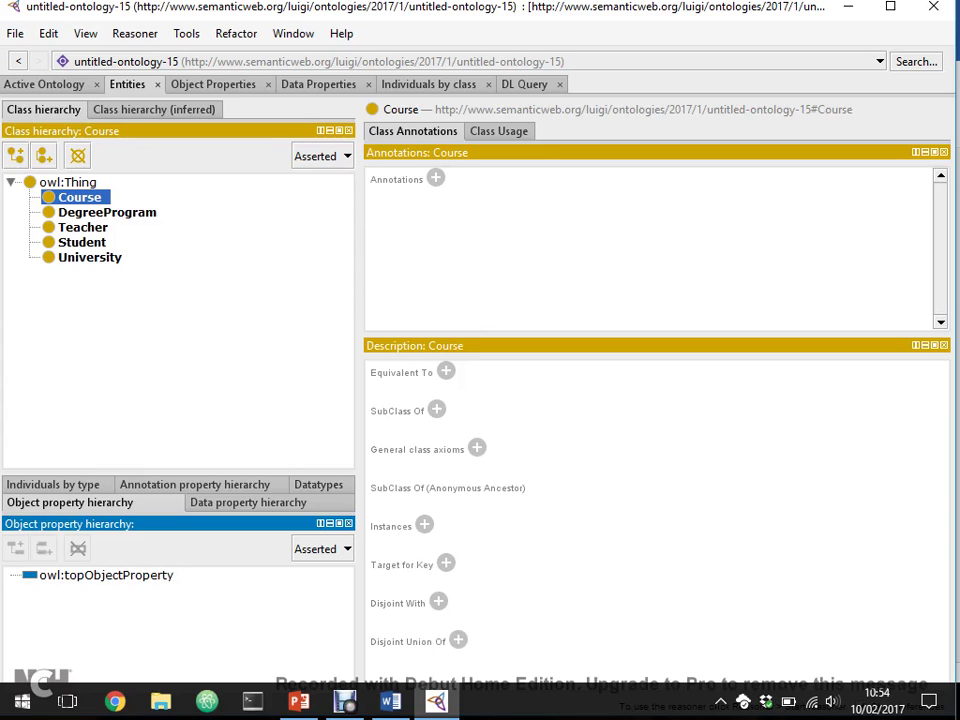
- Add a subclass named Person to owl:Thing in the class hierarchy
click(67, 182)
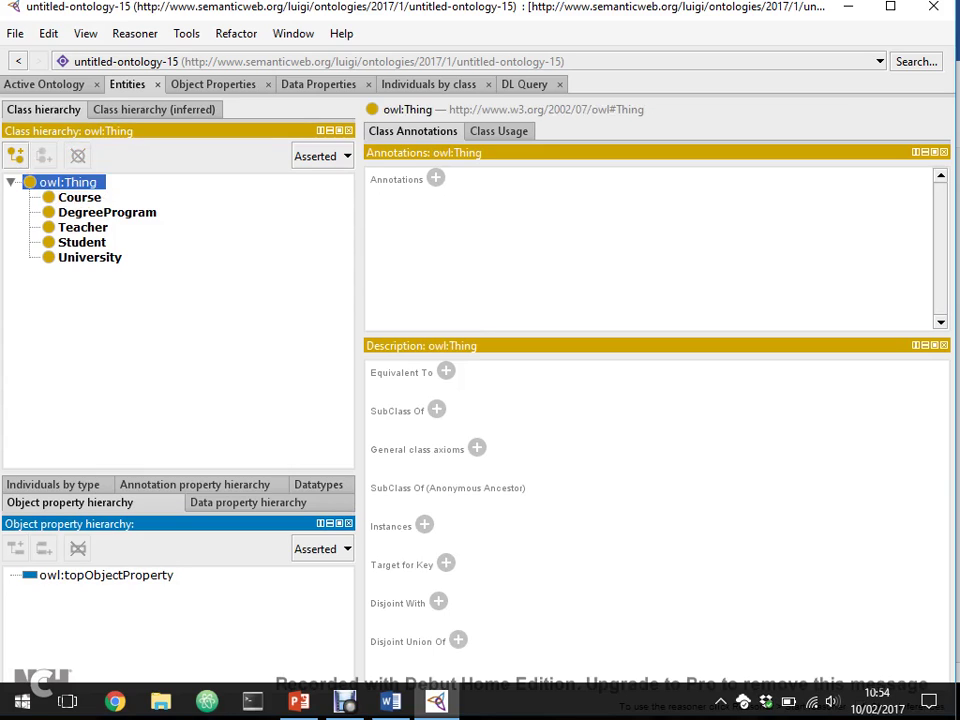
click(15, 155)
text(Person)
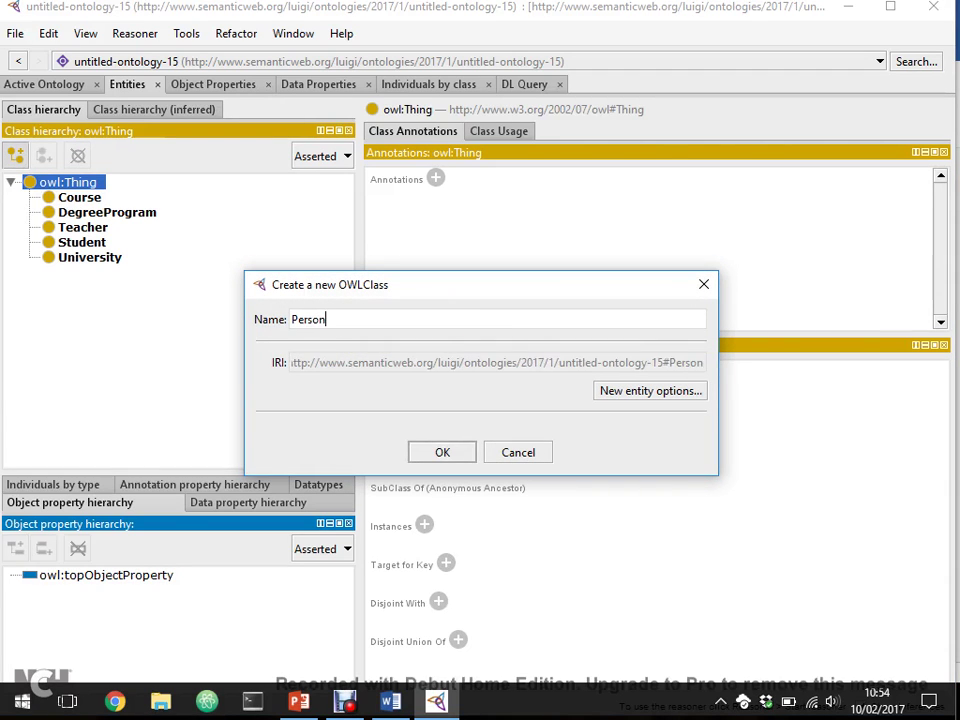
key(Return)
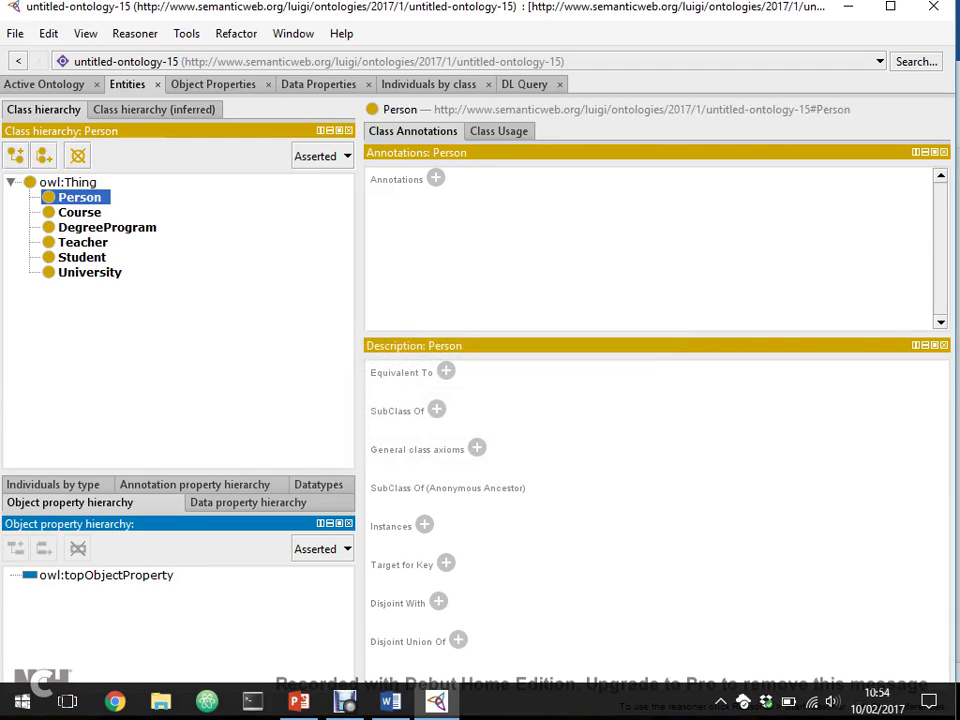
- Move the Teacher and Student classes under Person as its subclasses, and select Person
click(82, 242)
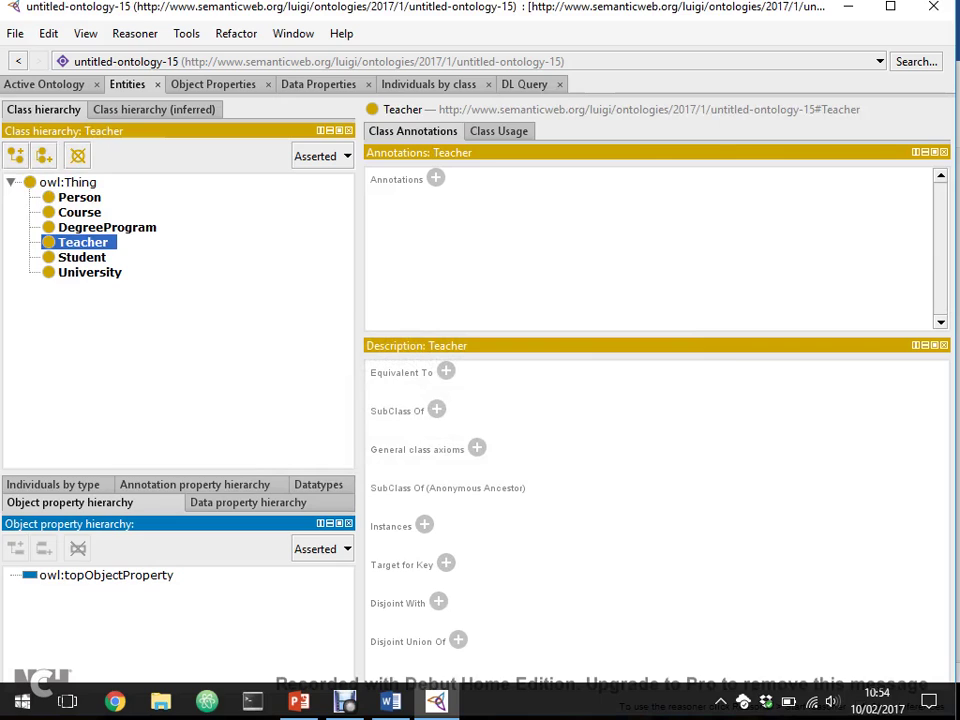
key(shift+Down)
key(shift+Up)
drag(82, 242, 79, 197)
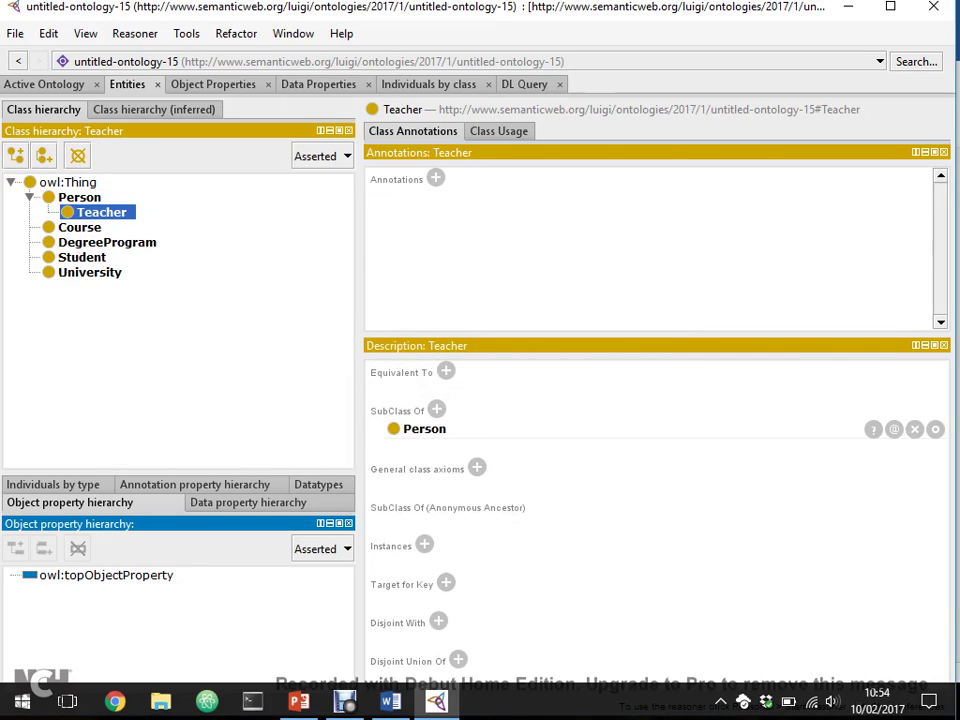
drag(82, 257, 79, 197)
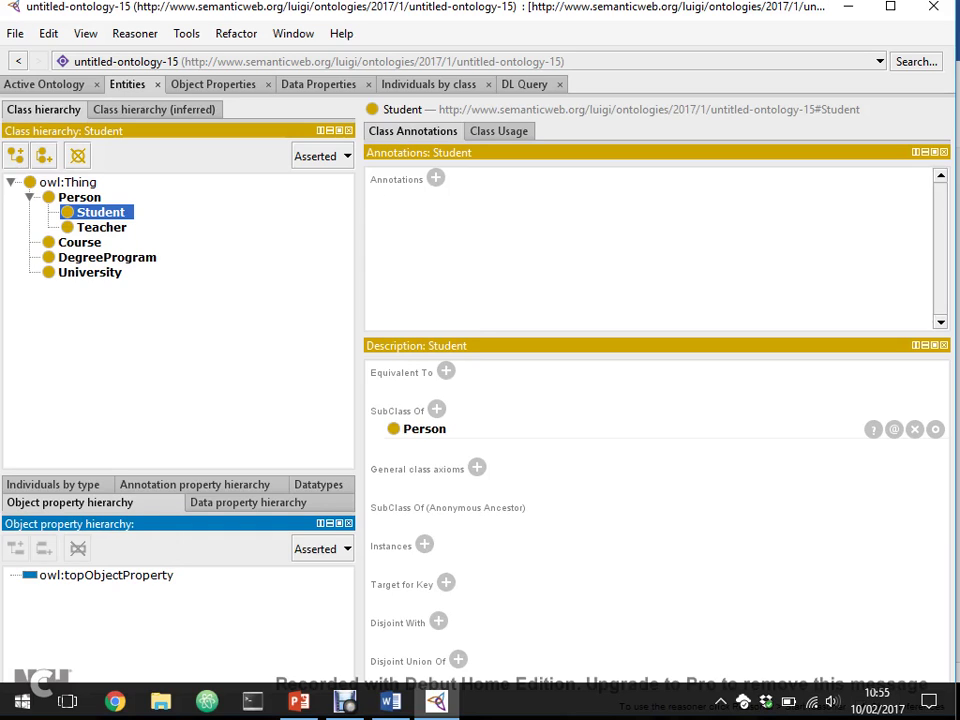
click(79, 197)
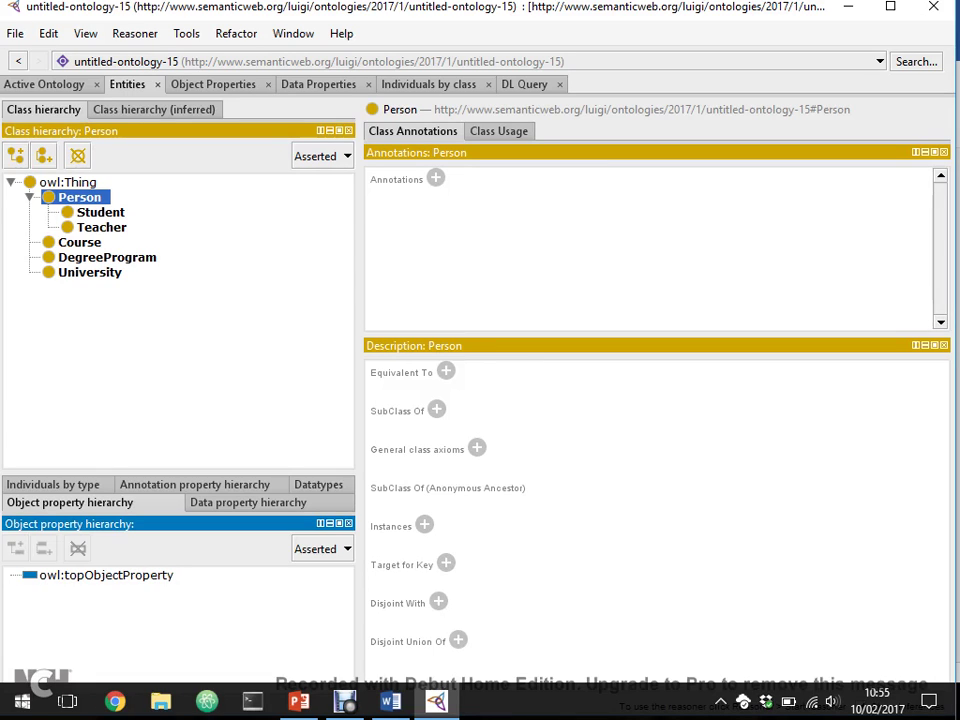
- Add the subclasses Bachelor, Master and Doctorate under DegreeProgram in one hierarchy entry, keeping the sibling classes disjoint
click(107, 257)
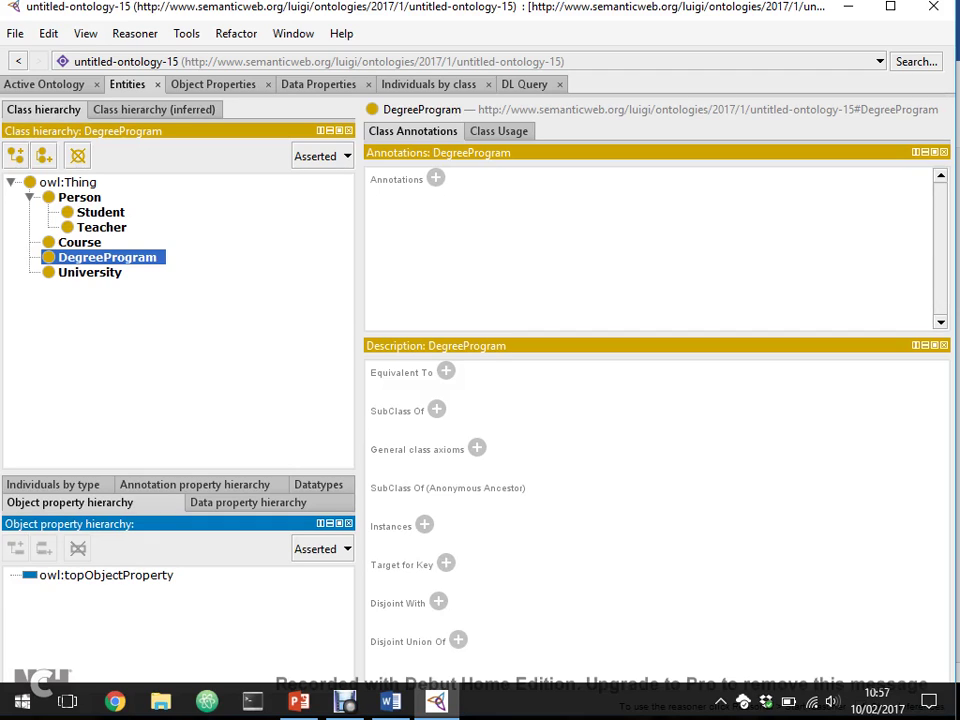
right_click(135, 258)
click(200, 313)
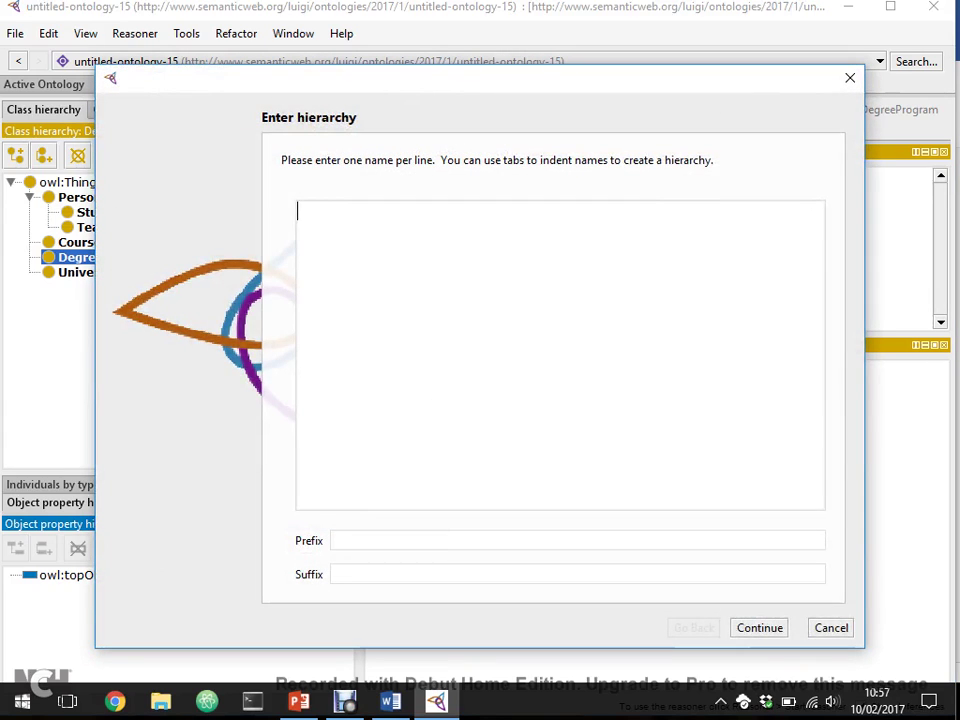
text(Bachelor)
key(Return)
text(Master)
key(Return)
text(Doctorate)
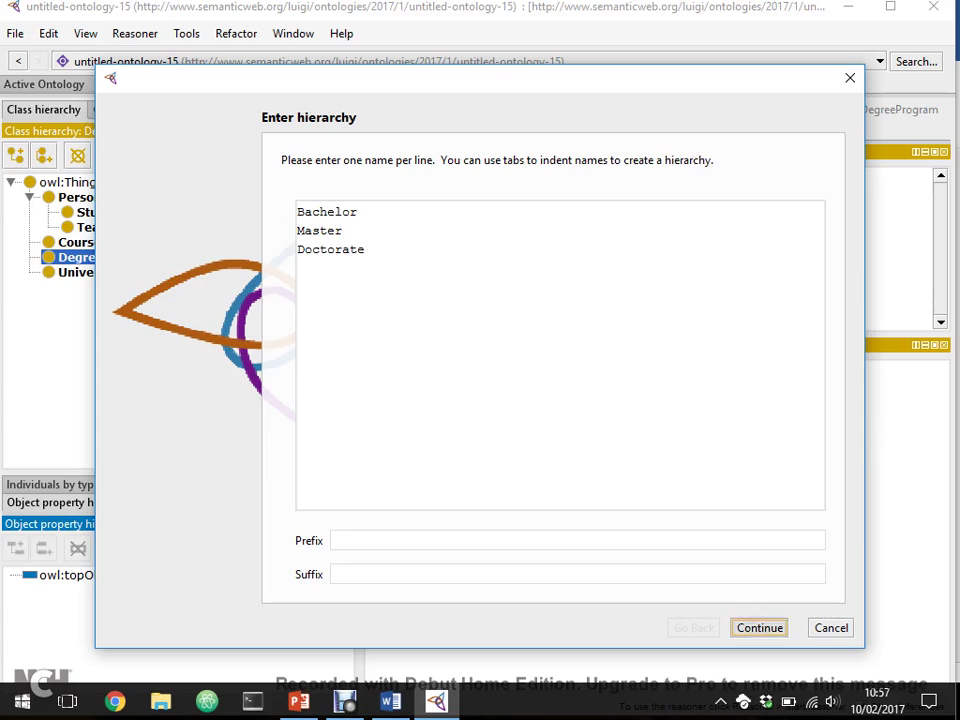
click(759, 627)
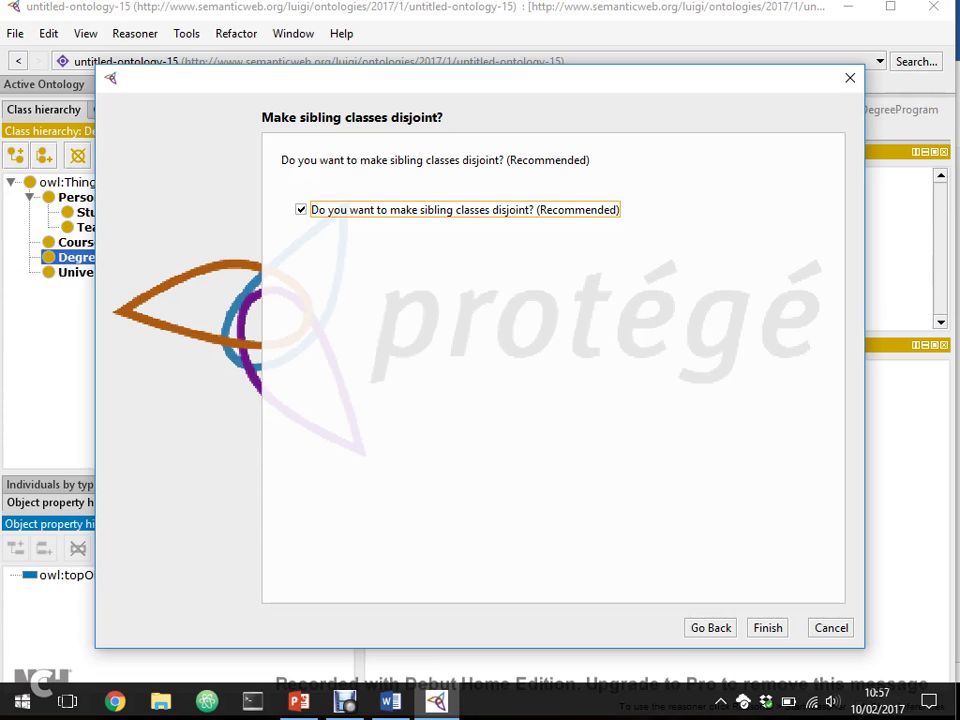
key(Return)
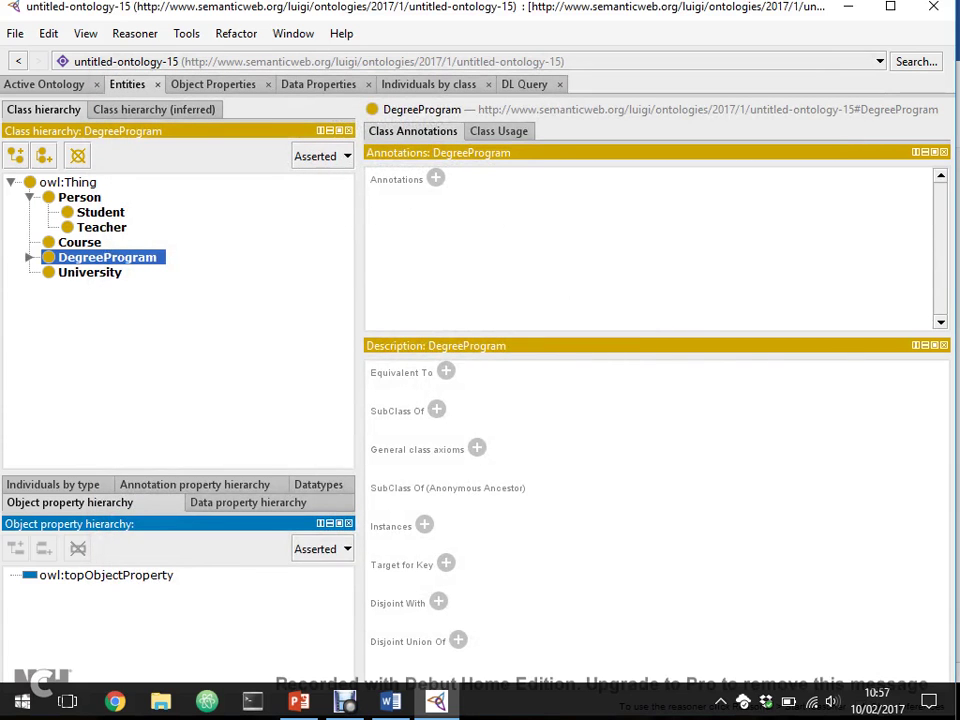
- Inspect the superclass and disjointness descriptions of the Doctorate, Master and Bachelor classes in turn
click(107, 272)
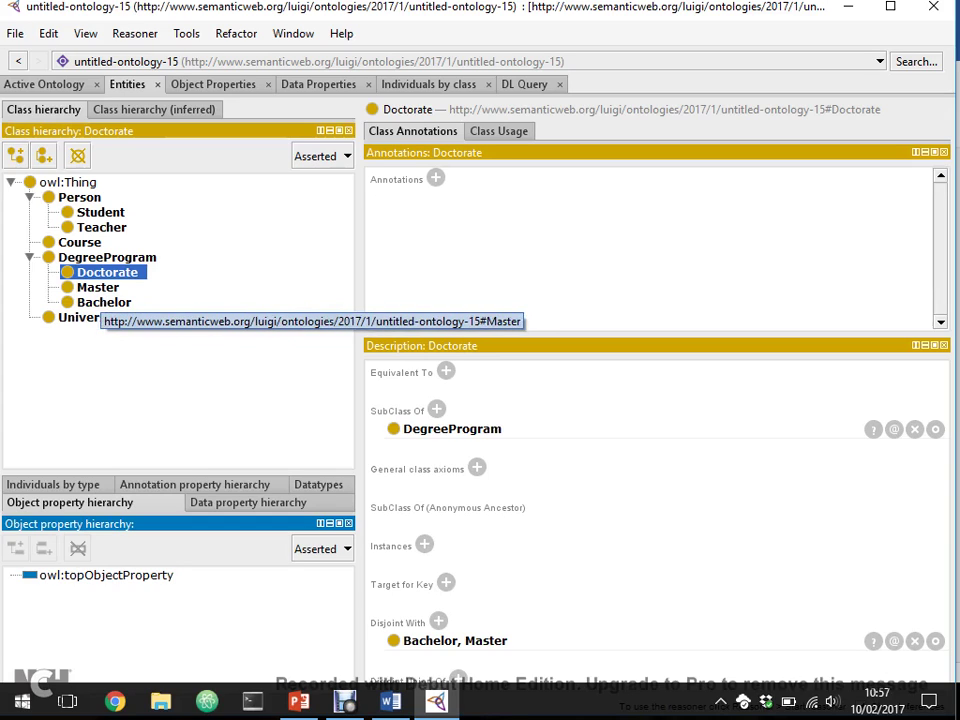
click(98, 287)
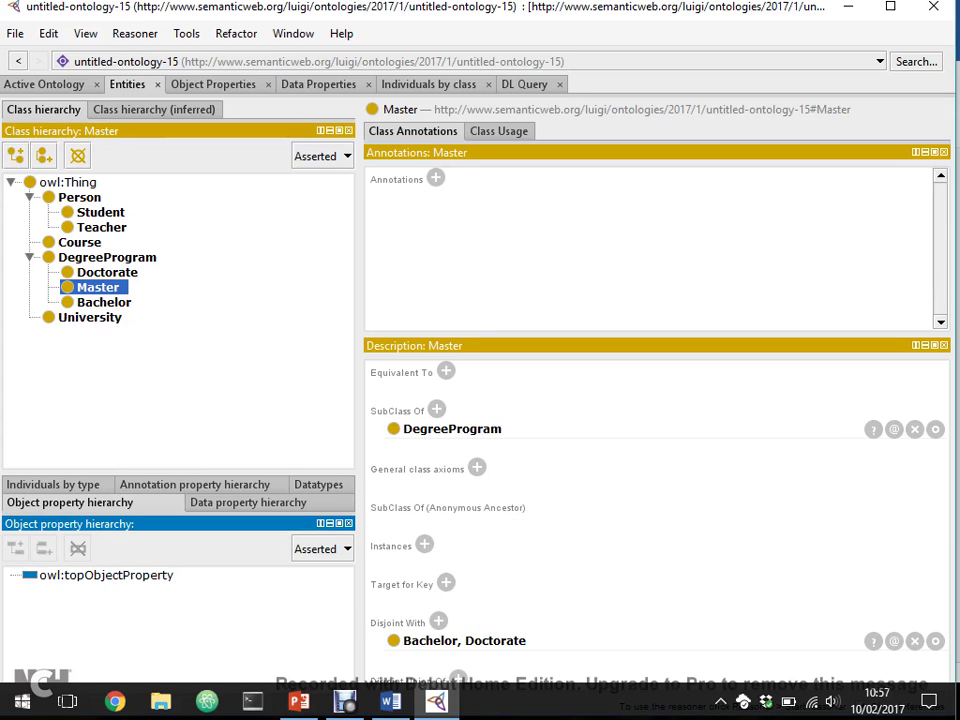
click(104, 302)
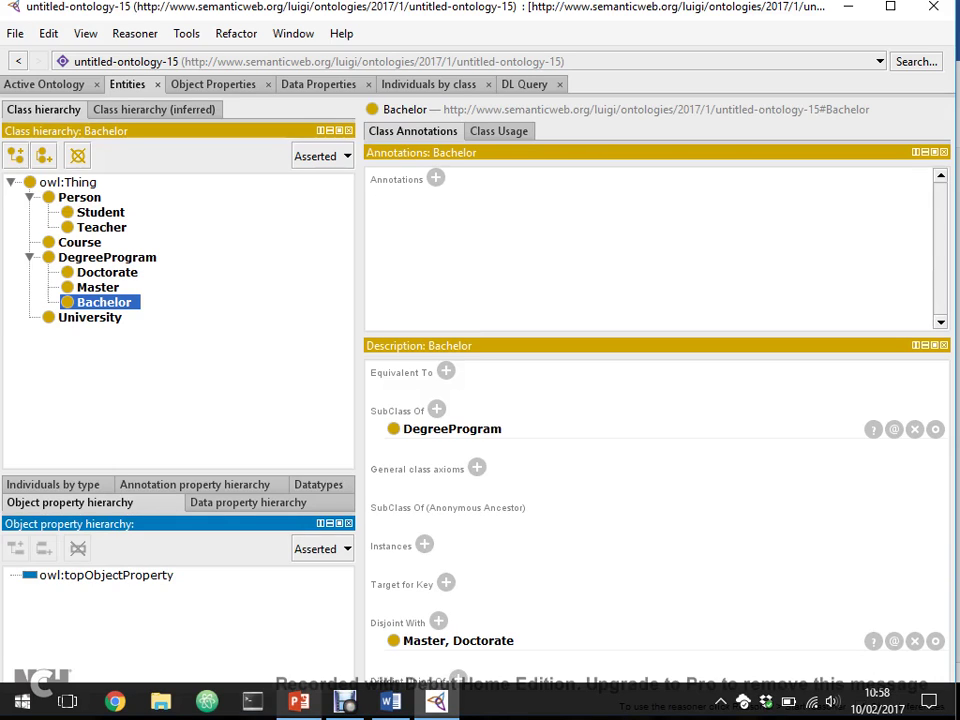
- Switch to the PowerPoint presentation and present the slide "5. Define properties"
key(alt+Tab)
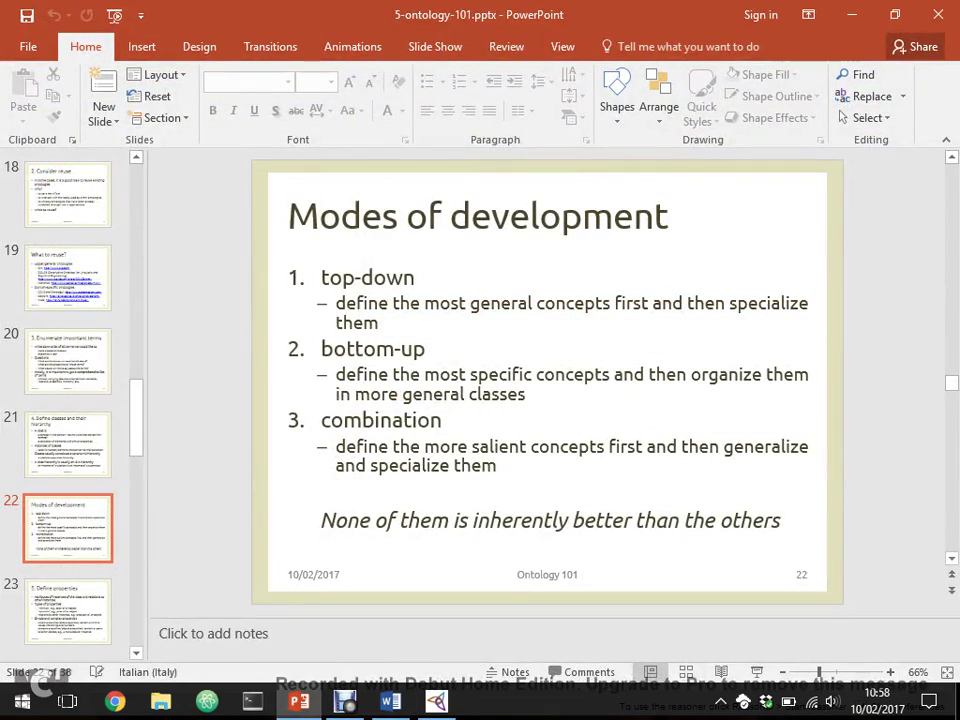
key(shift+F5)
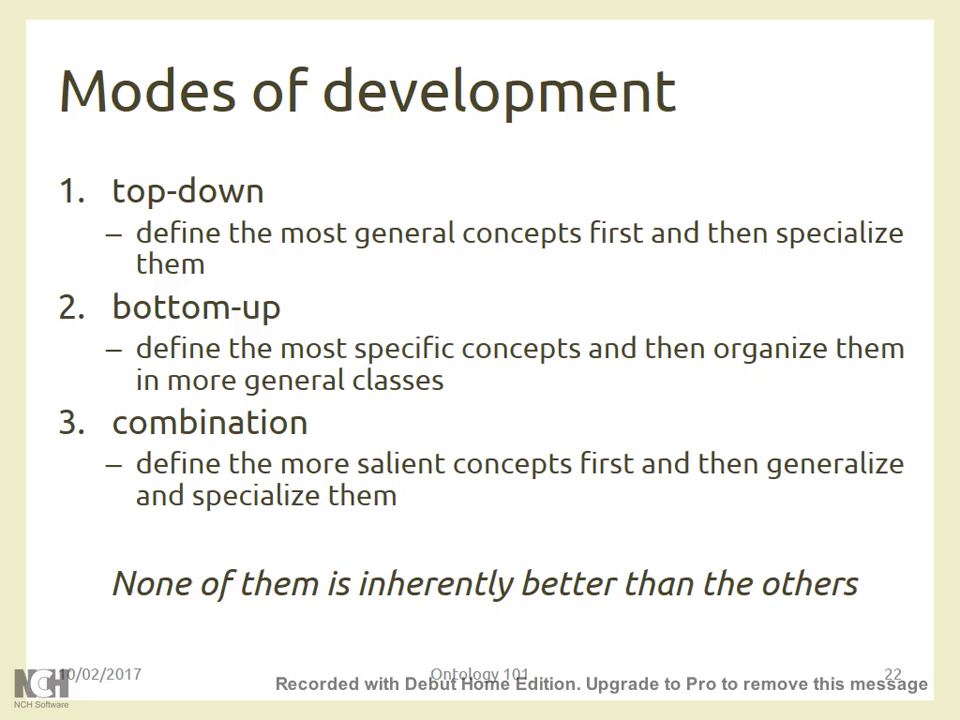
key(Right)
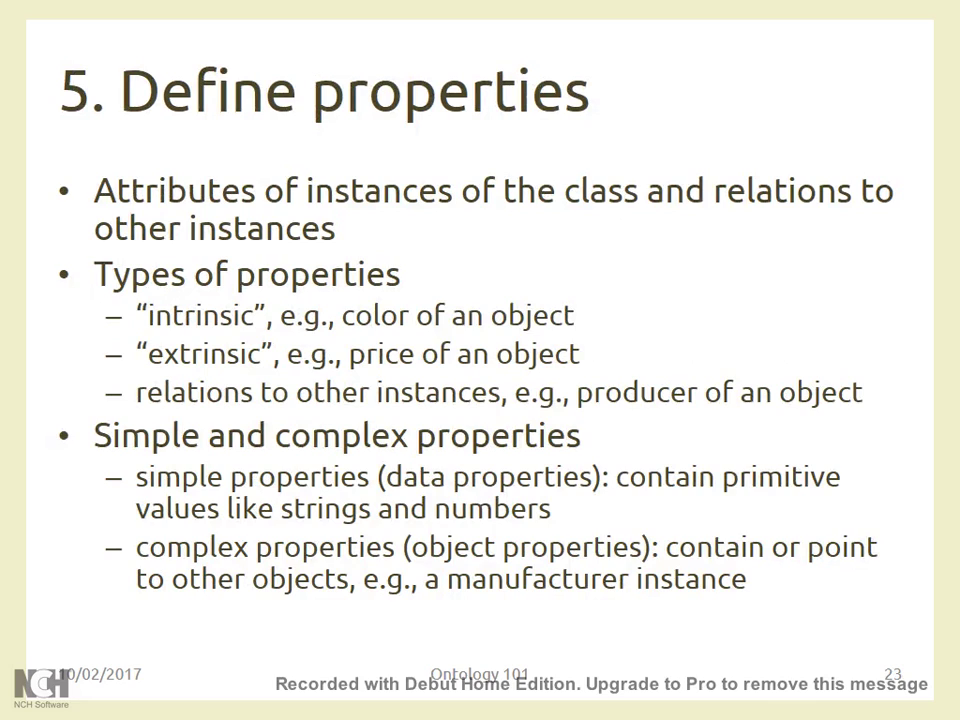
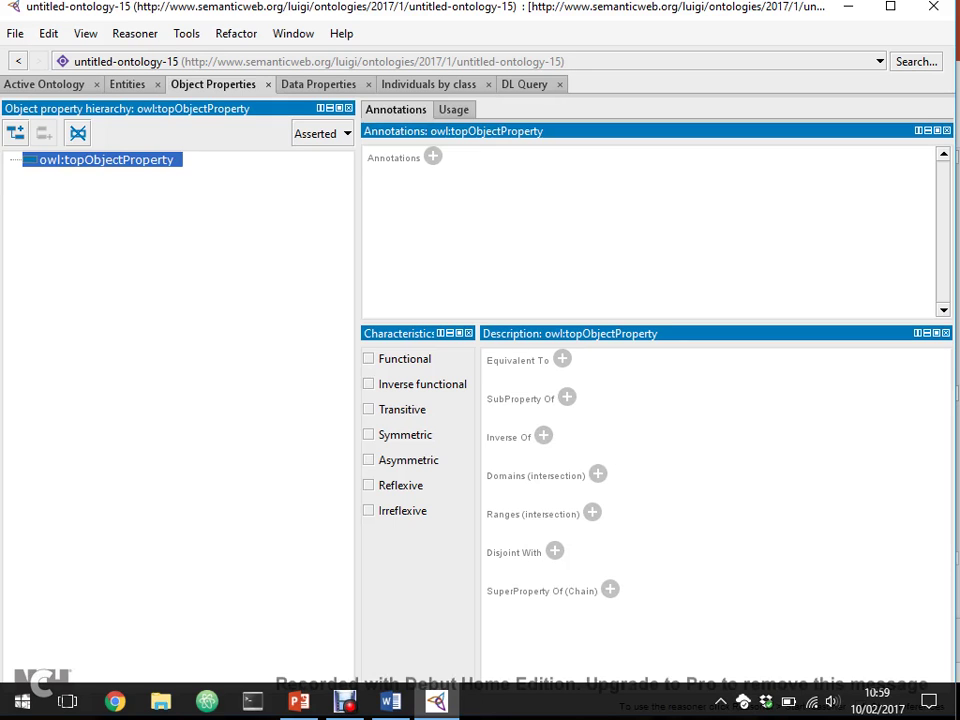
- Switch to the Word document and go through the candidate property terms in the Terms list, from teaches to person id
click(390, 701)
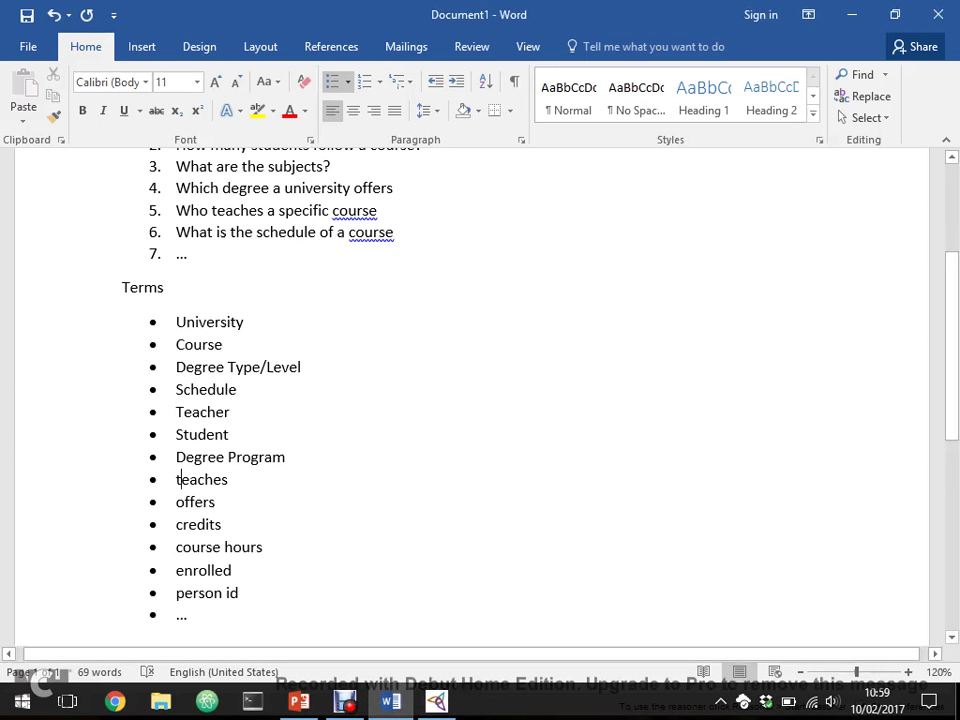
double_click(180, 479)
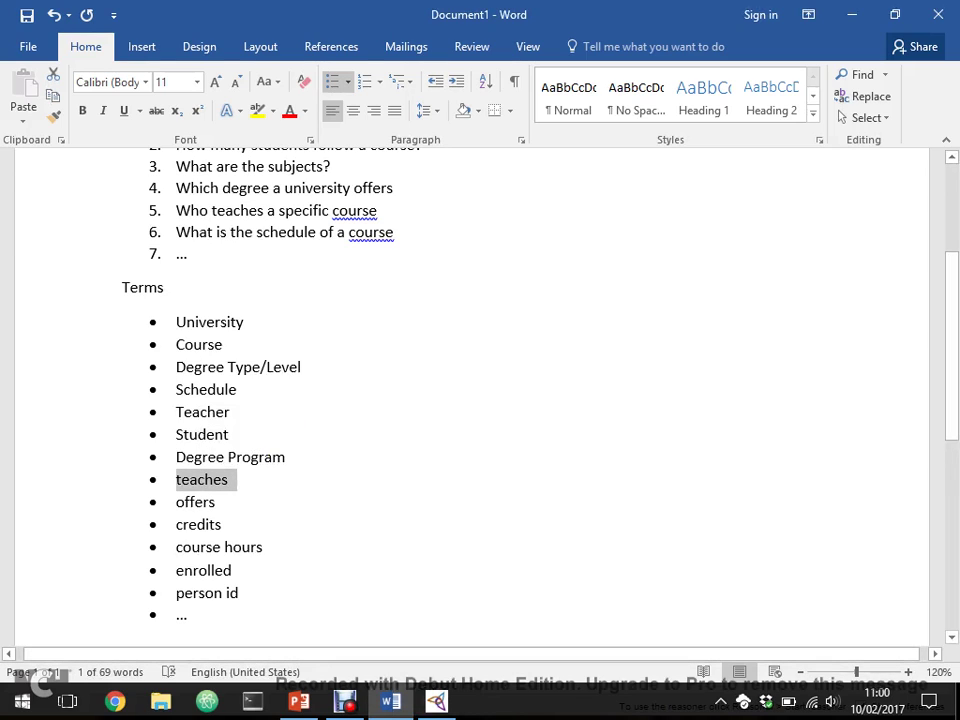
key(ctrl+c)
click(215, 502)
click(221, 525)
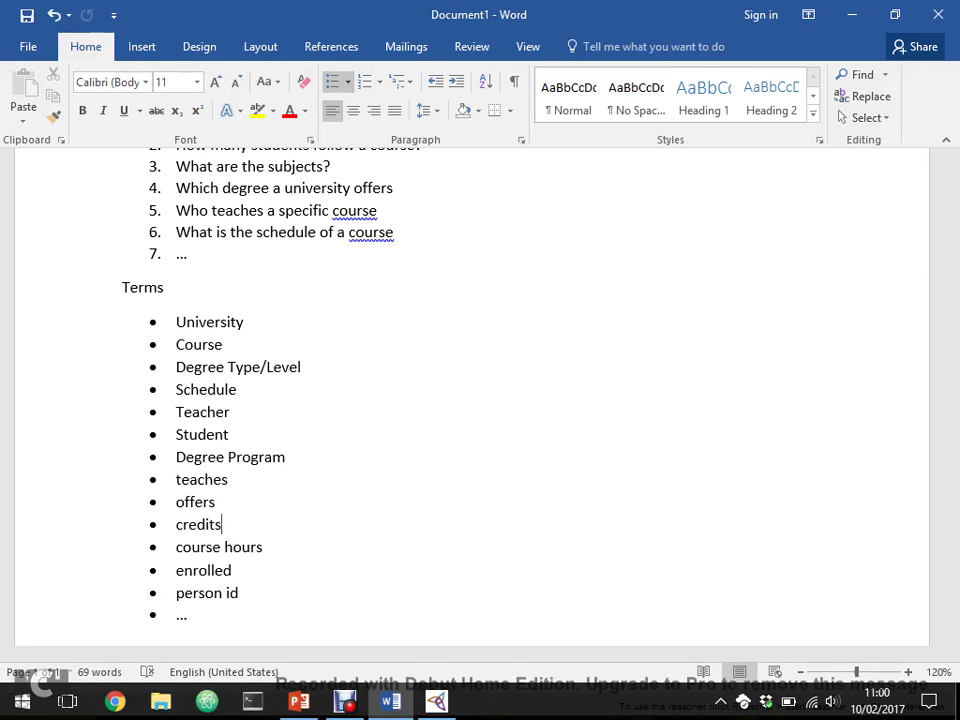
key(Down)
key(Right)
key(Right)
key(Right)
key(Right)
key(Right)
key(Right)
key(Down)
click(238, 593)
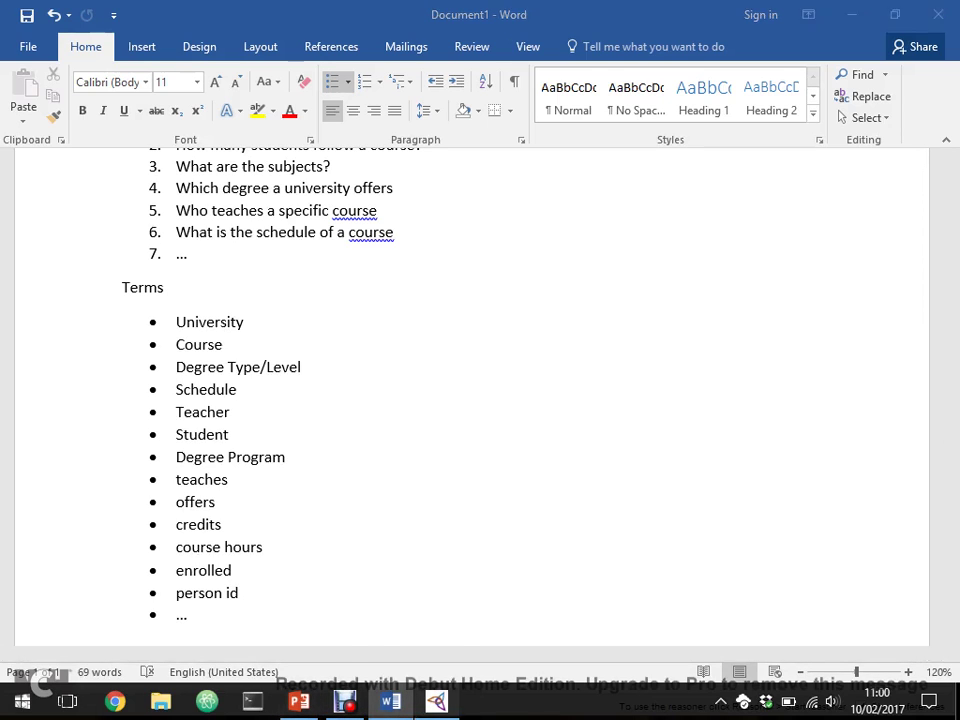
- Switch back to Protégé and create an object property named offersDegree under owl:topObjectProperty
key(alt+Tab)
key(ctrl+i)
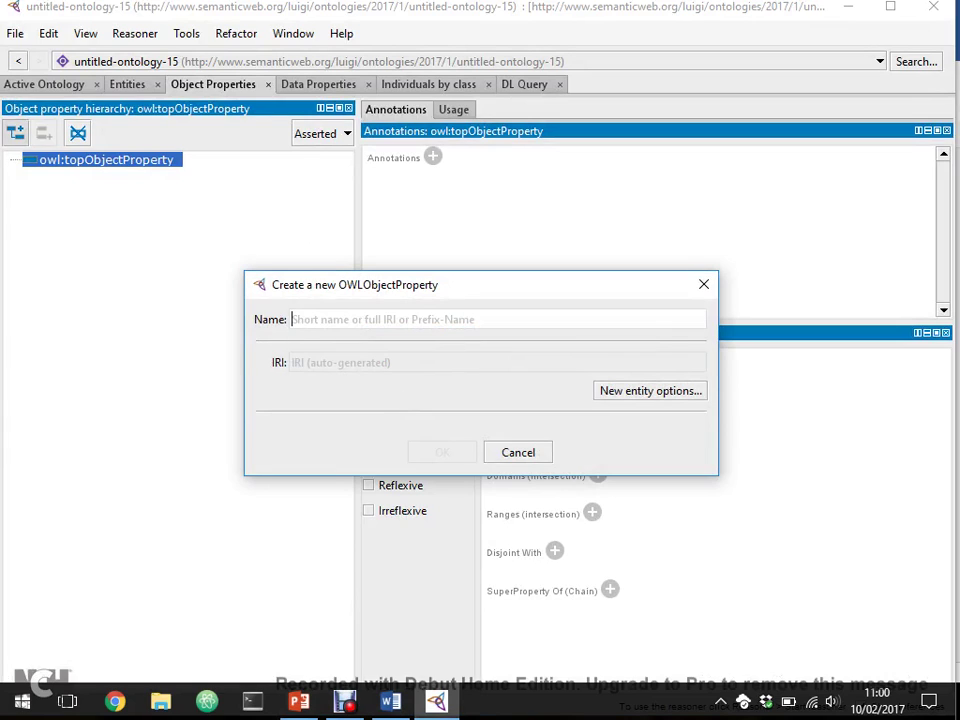
text(off)
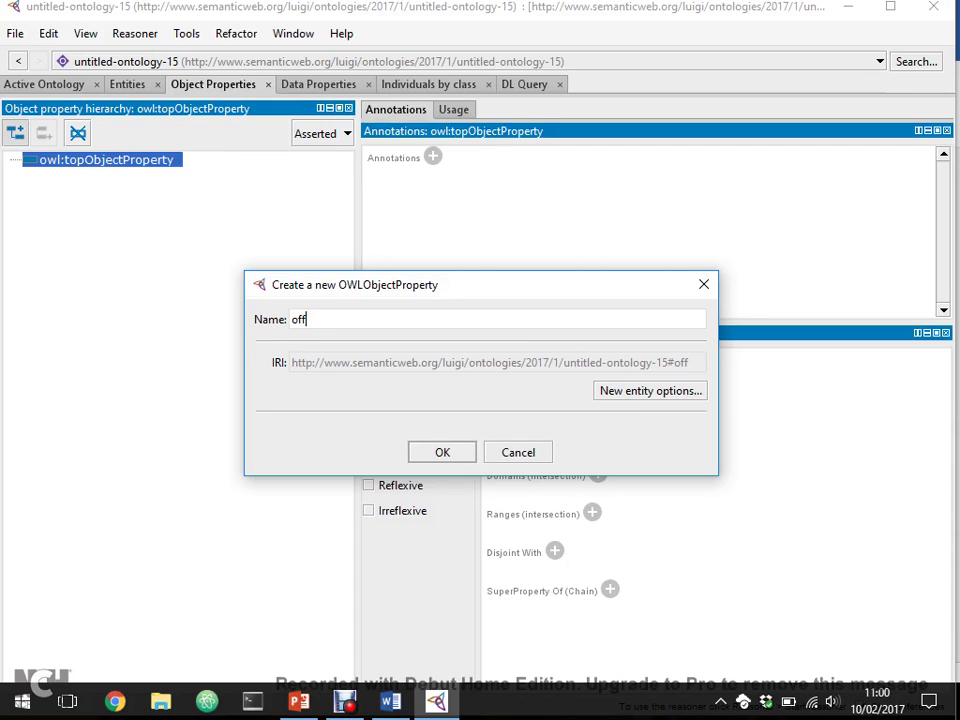
text(ersDegr)
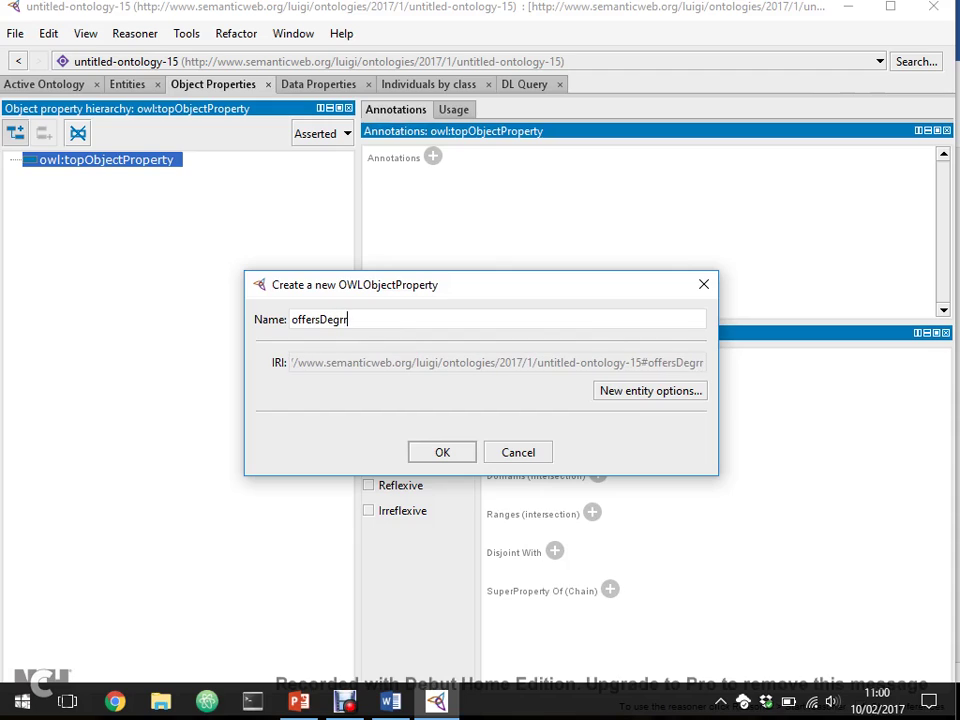
text(ee)
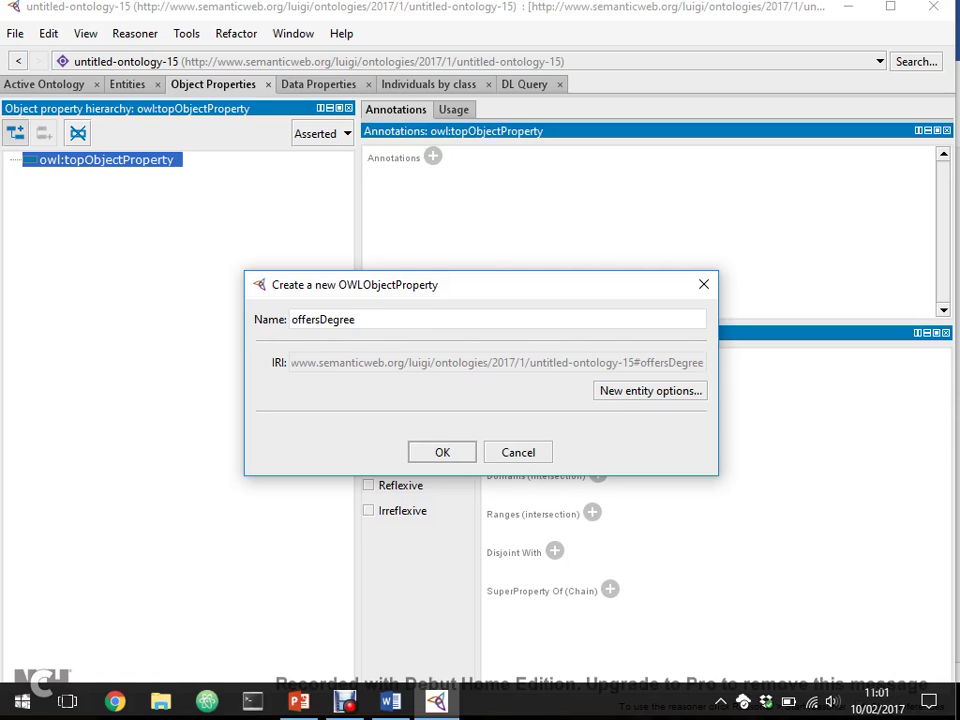
key(Return)
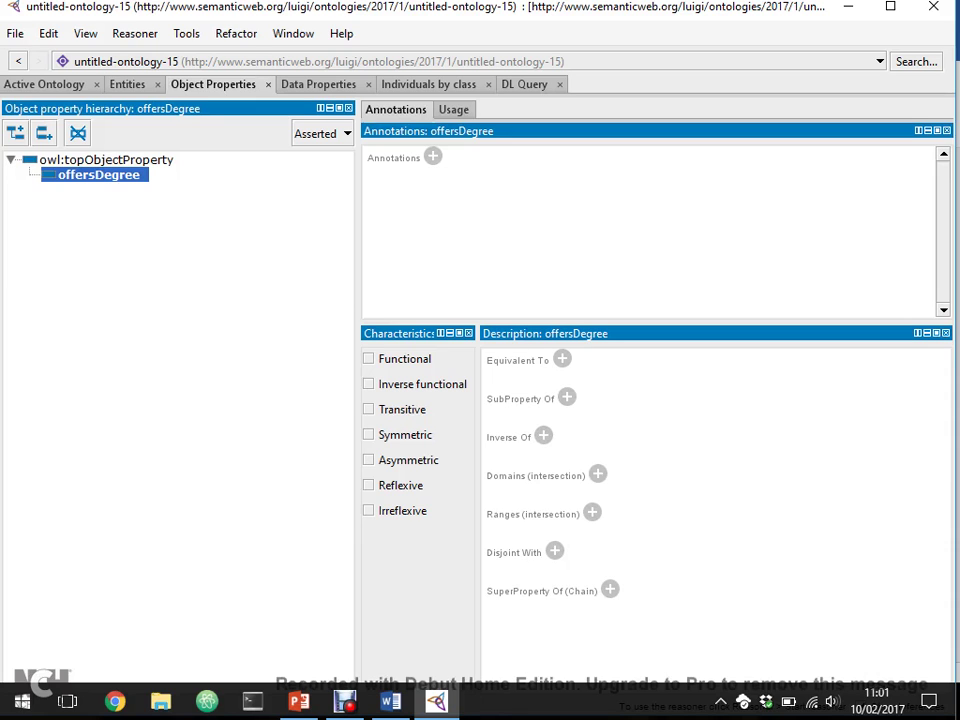
- Set the domain of the offersDegree property to the University class
click(597, 473)
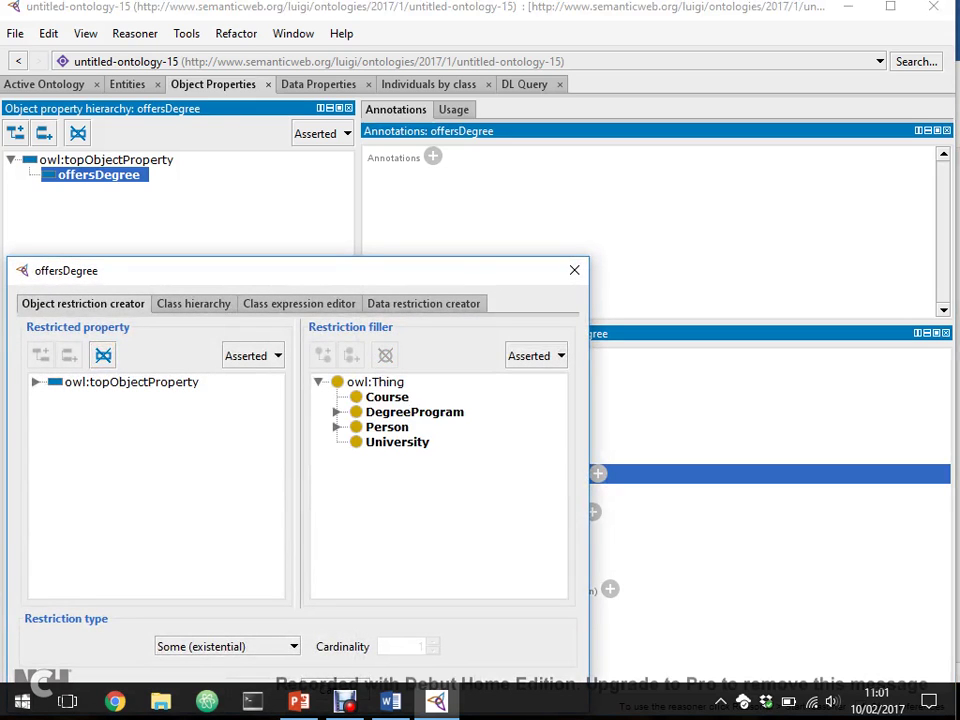
click(193, 303)
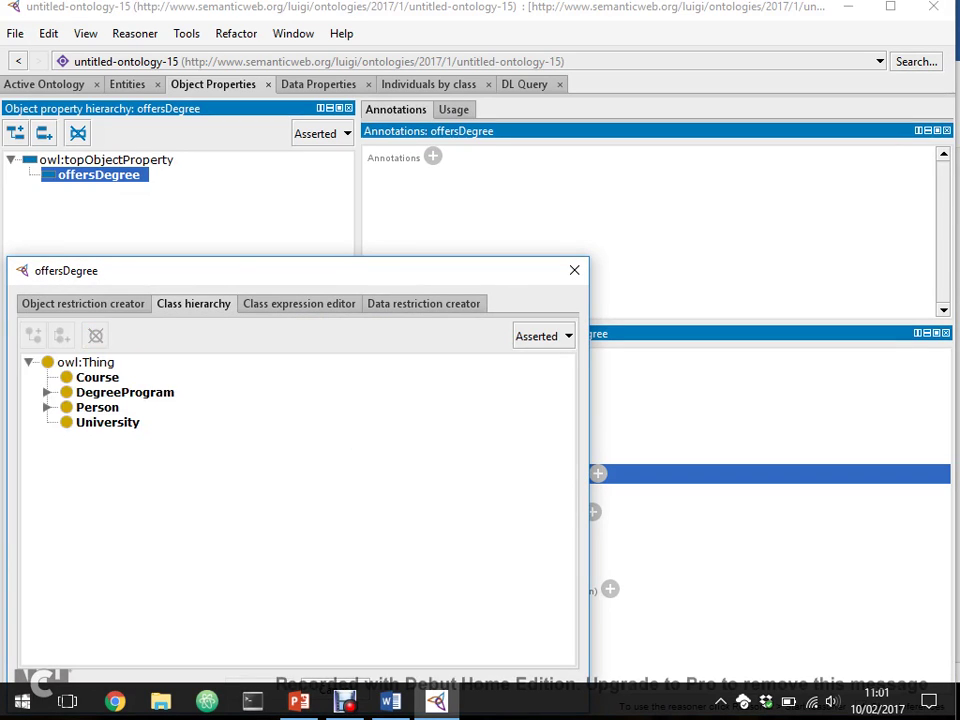
click(107, 422)
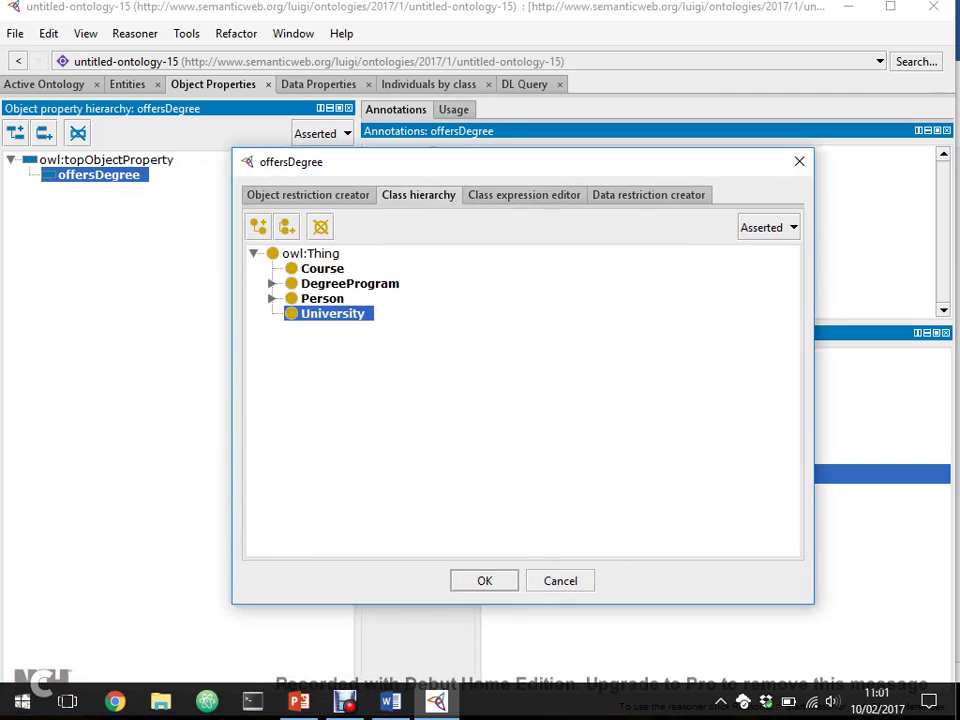
click(484, 580)
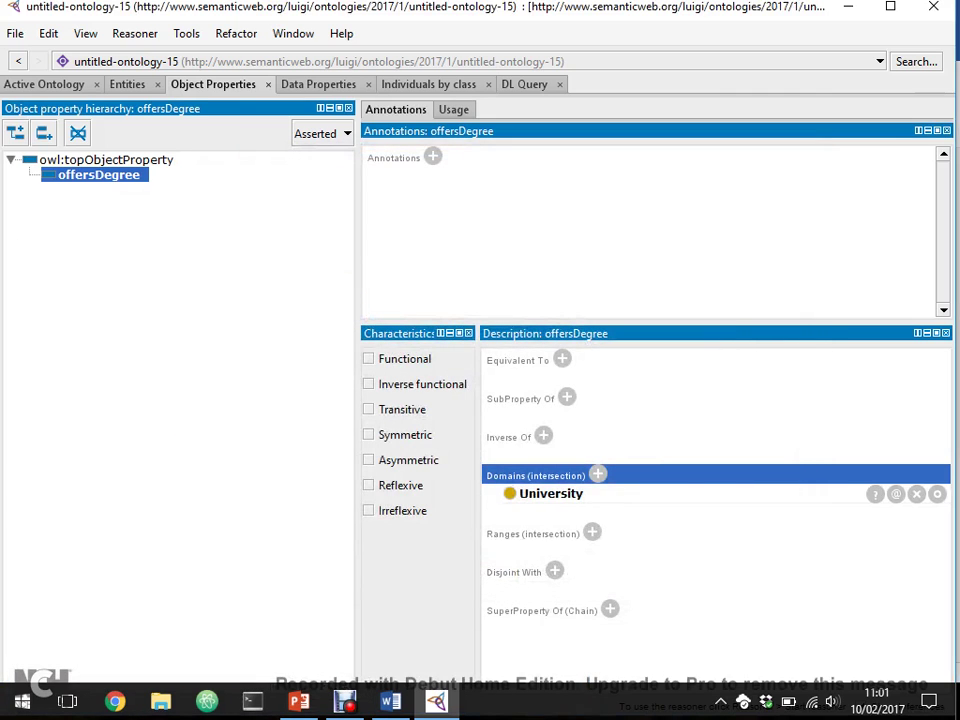
- Set the range of the offersDegree property to the DegreeProgram class
click(592, 532)
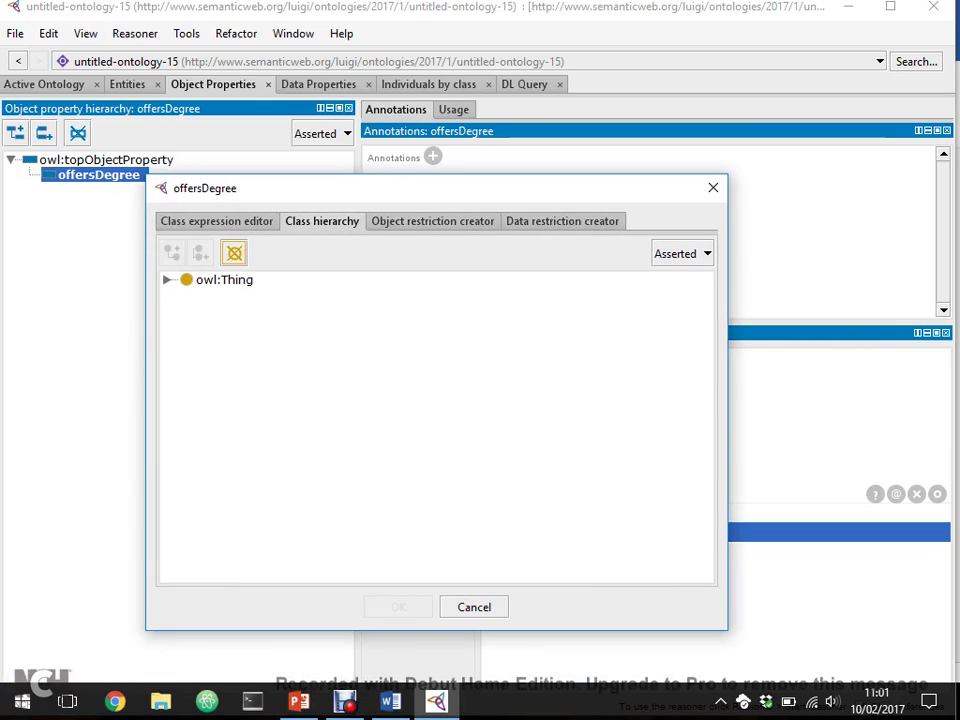
click(167, 280)
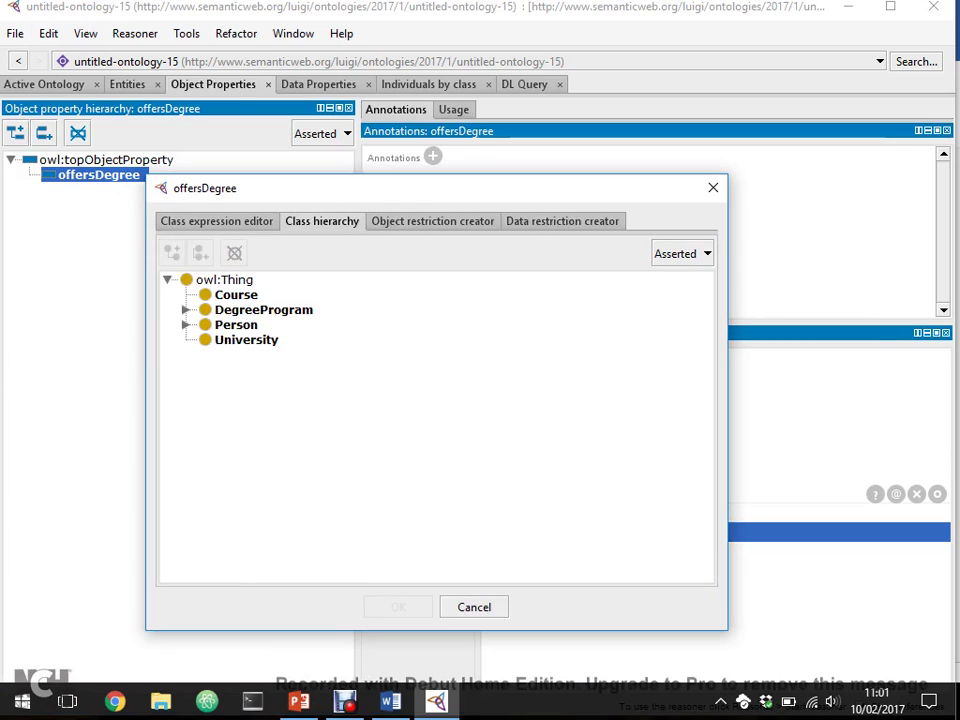
click(185, 310)
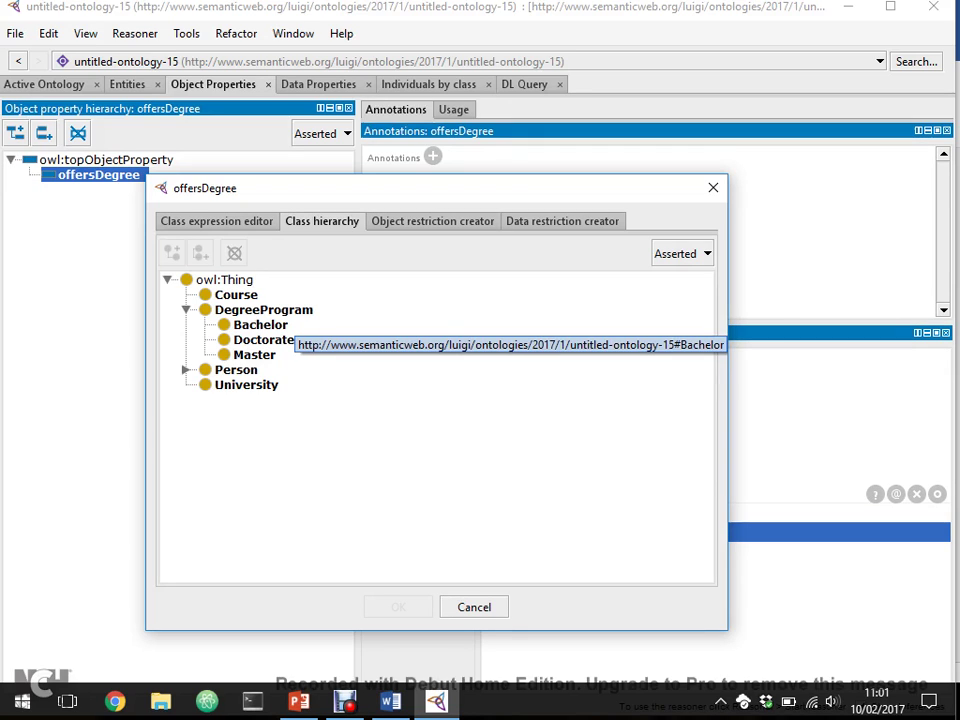
click(260, 324)
click(263, 309)
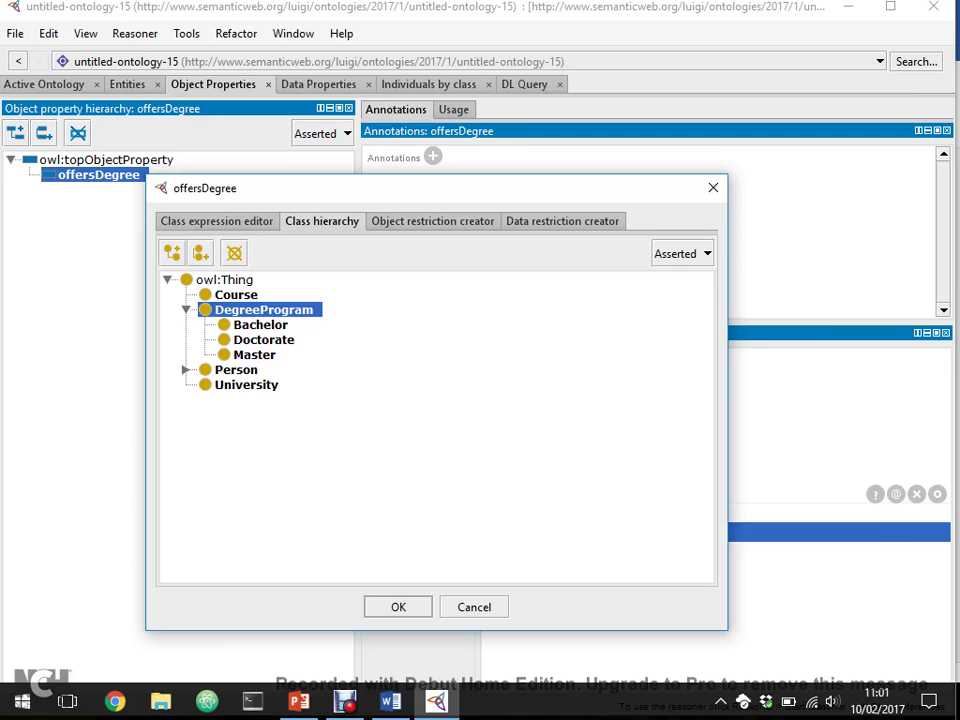
key(Return)
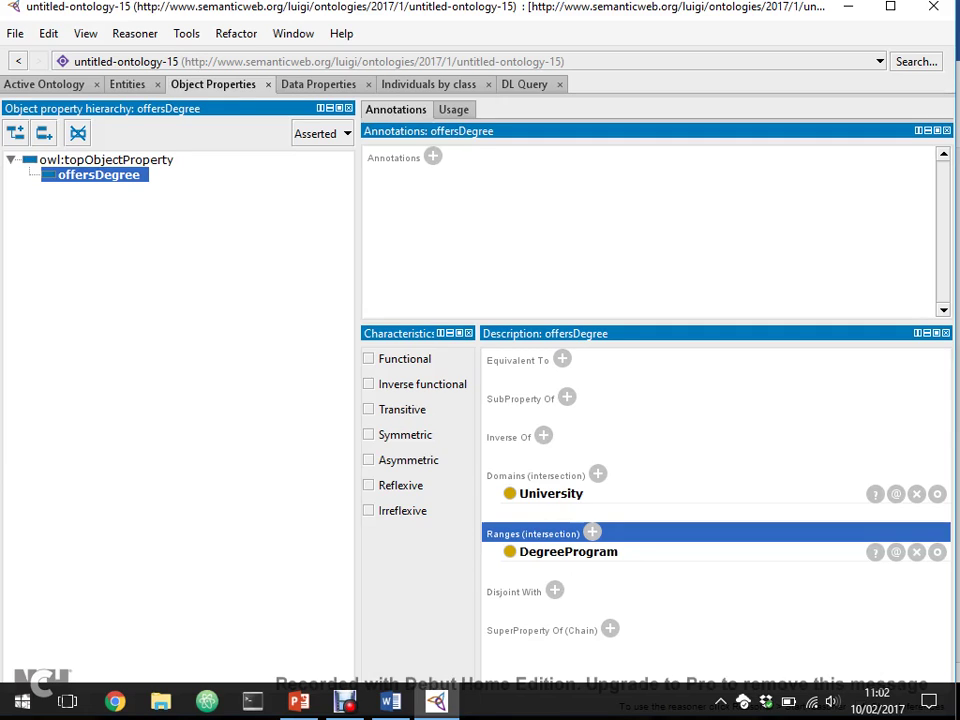
- Create an object property named offersCourse directly under owl:topObjectProperty
click(106, 159)
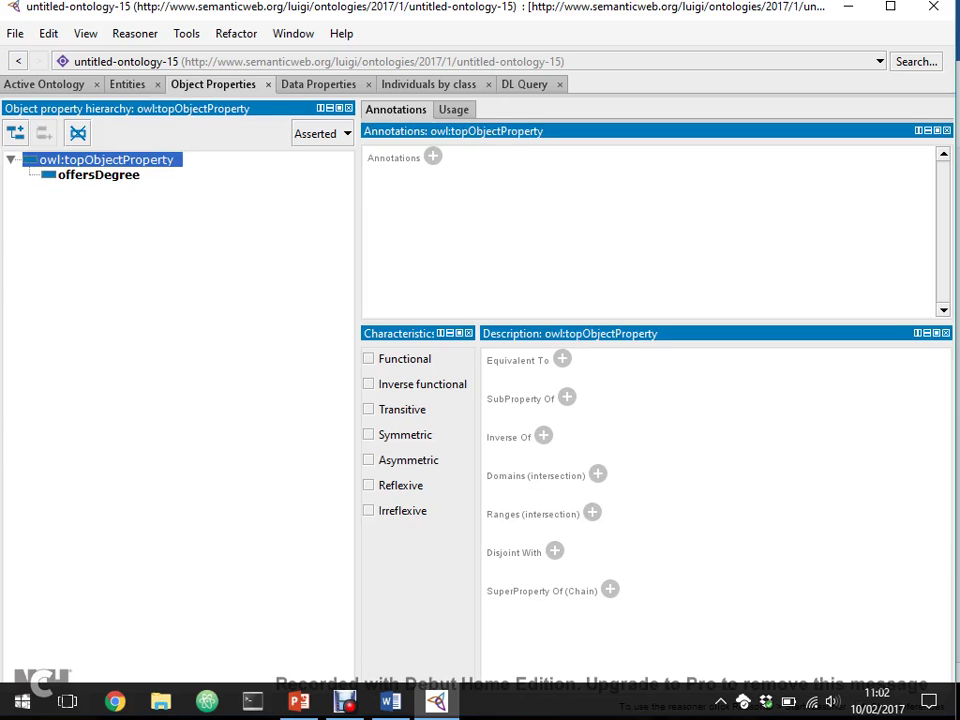
click(16, 133)
text(offer)
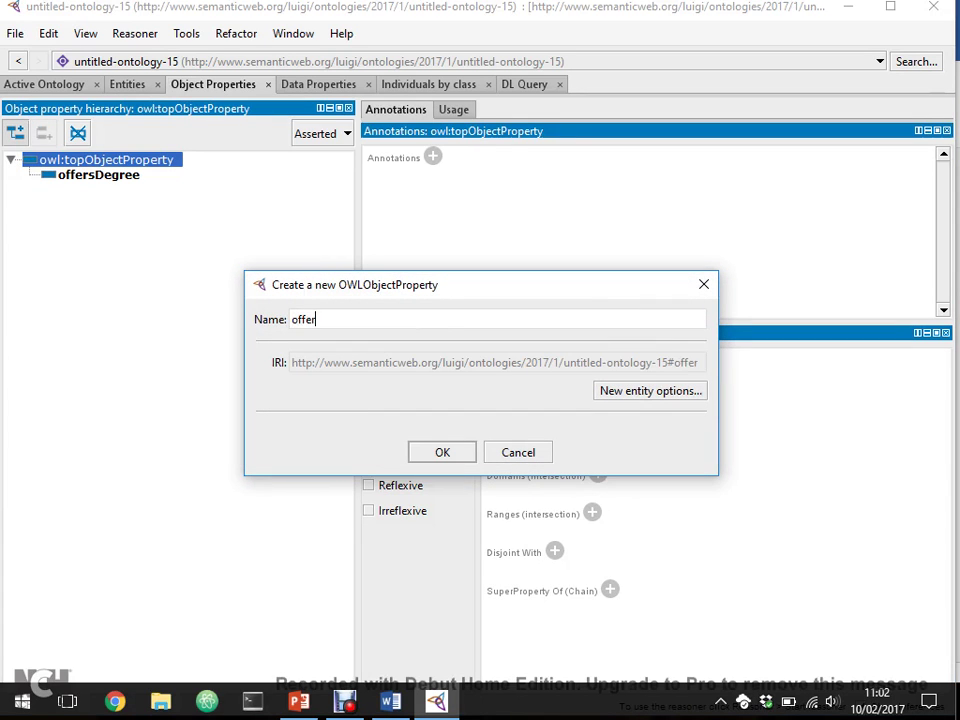
text(sCourse)
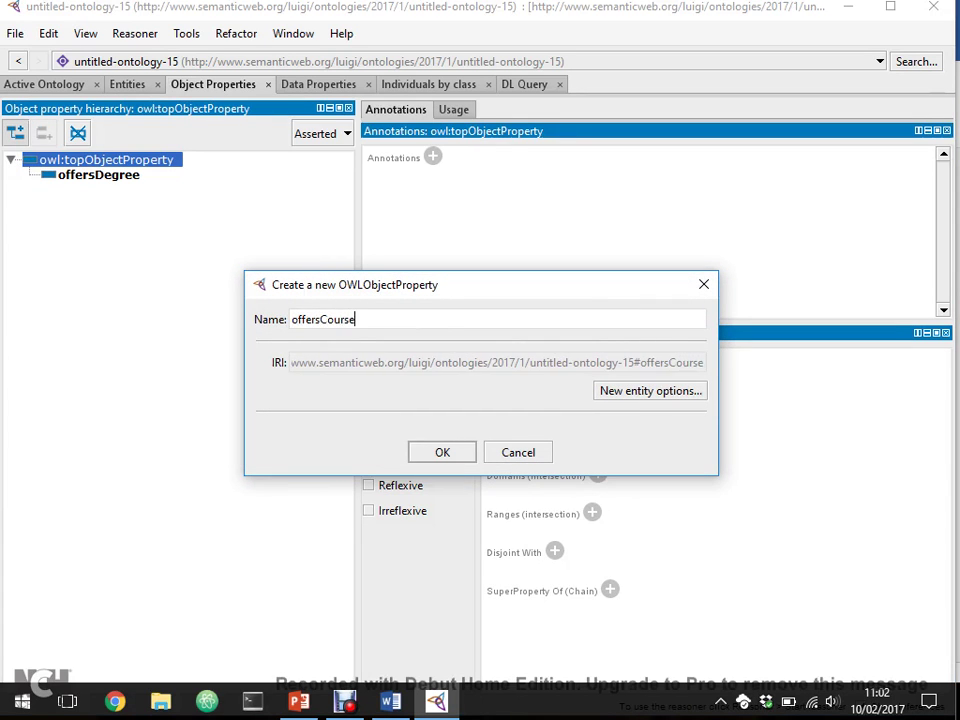
key(Return)
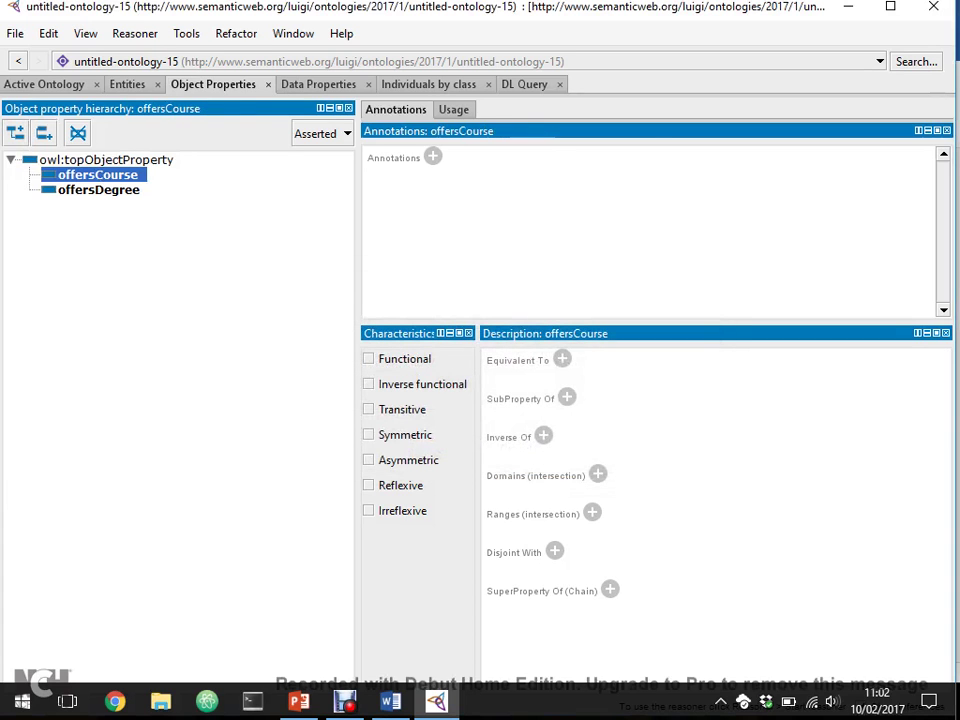
- Set the domain of the offersCourse property to the DegreeProgram class and its range to the Course class
click(597, 474)
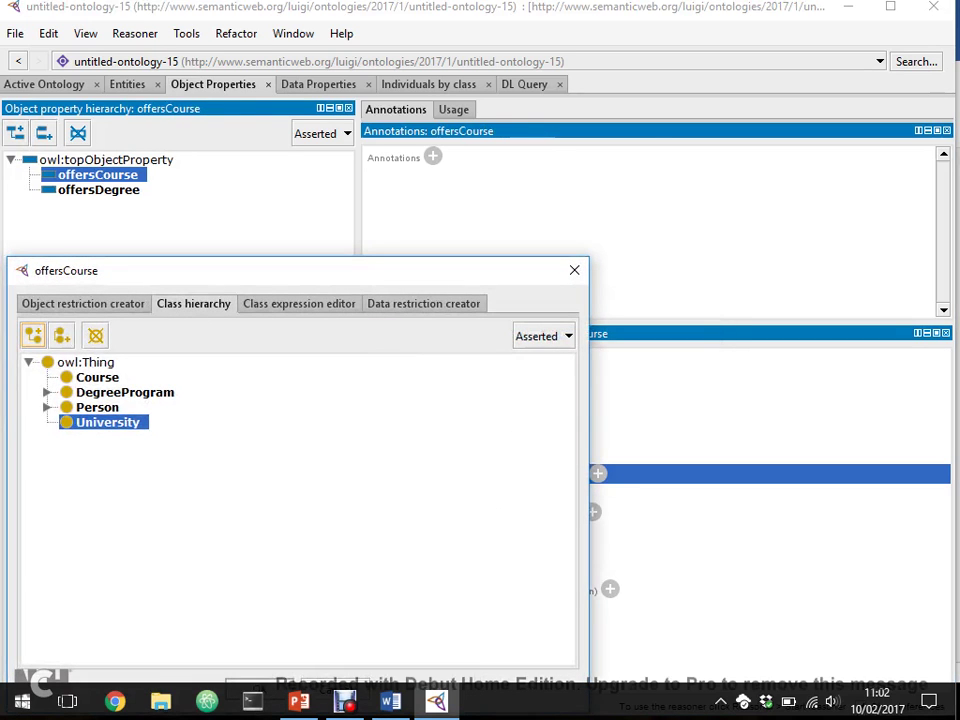
click(125, 392)
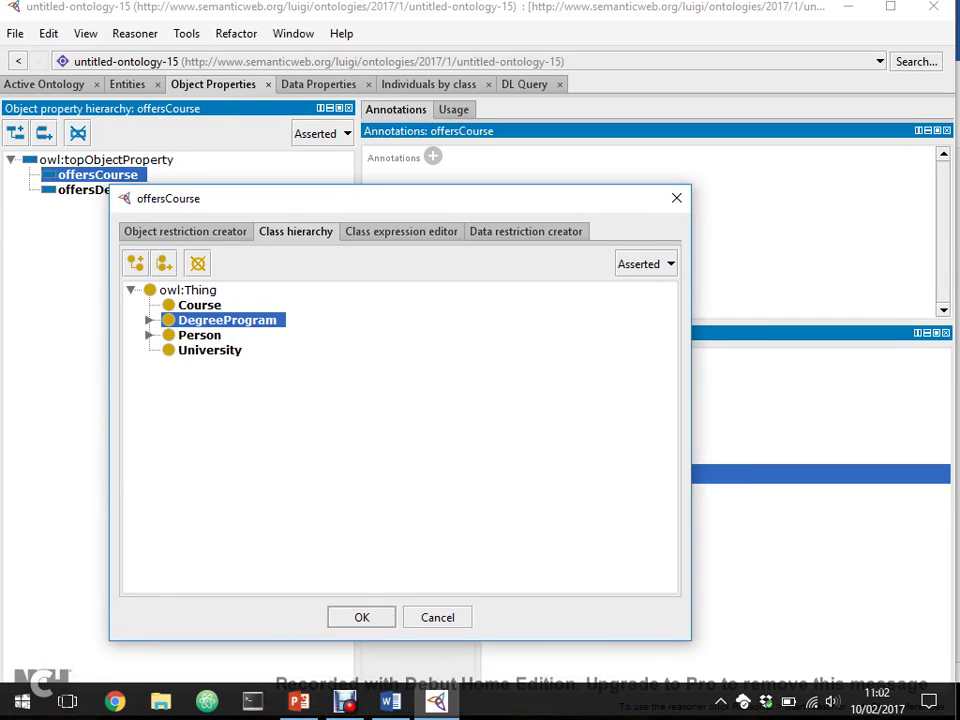
key(Return)
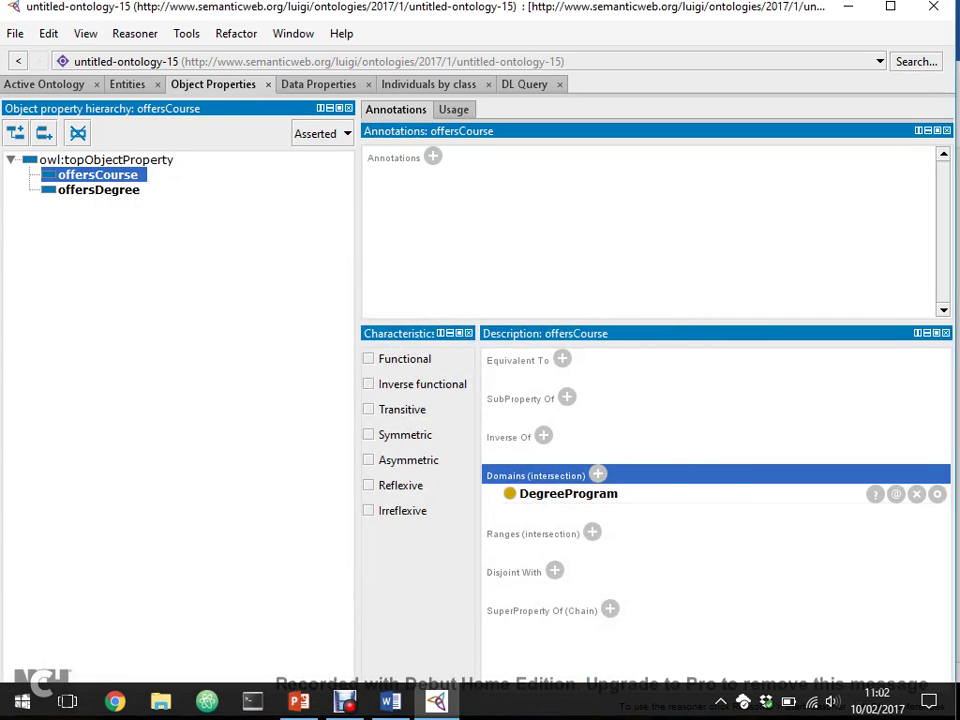
click(592, 531)
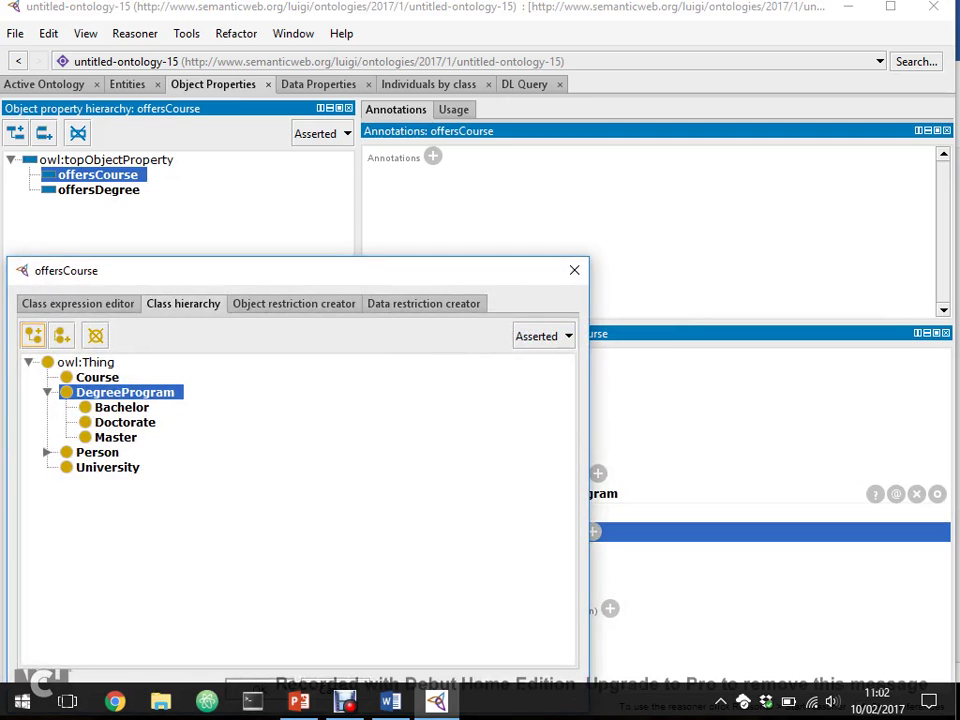
click(97, 377)
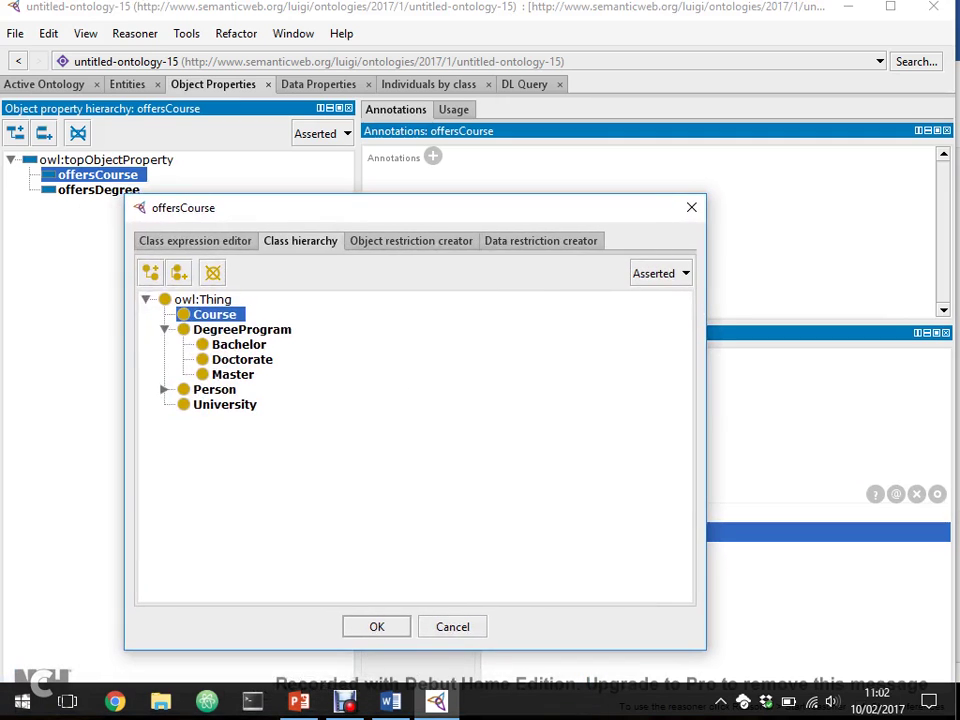
key(Return)
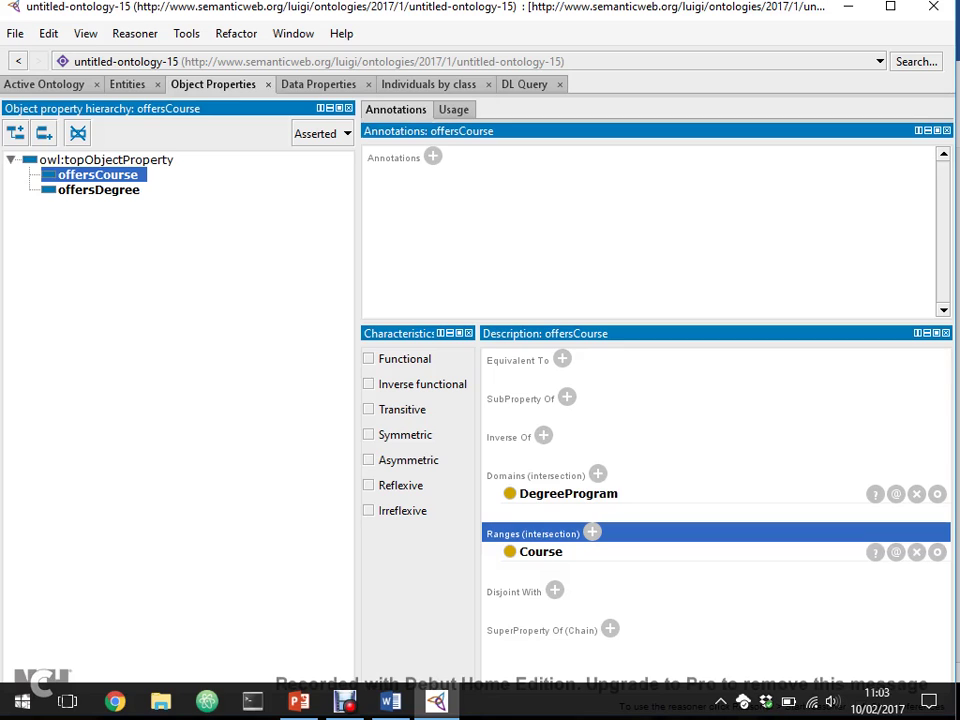
- Create an object property named teaches and place it directly under owl:topObjectProperty
click(15, 133)
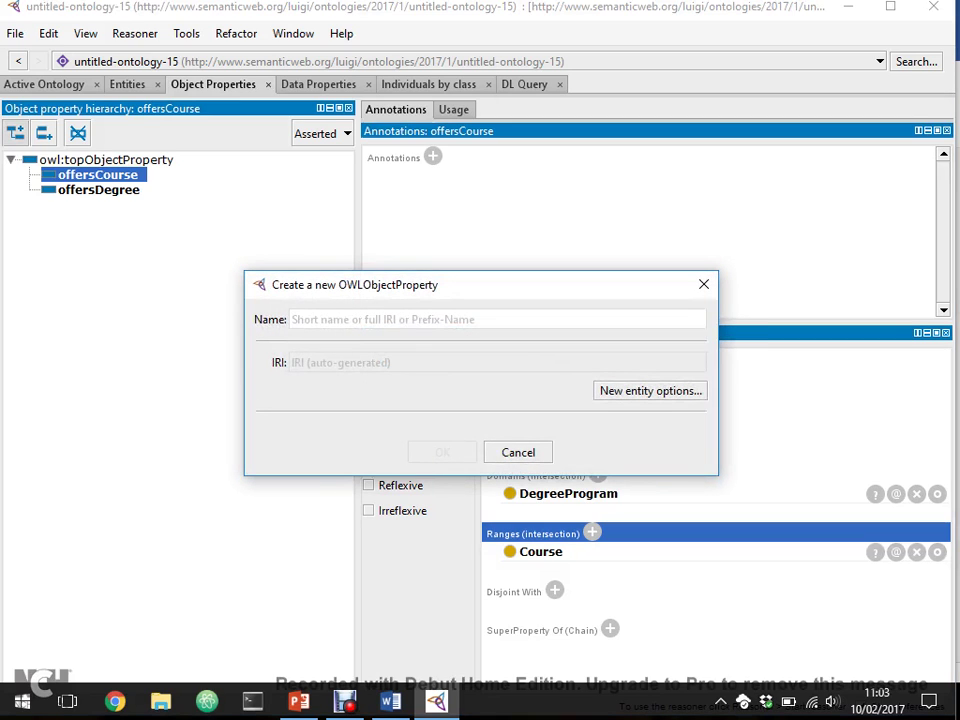
text(teaches)
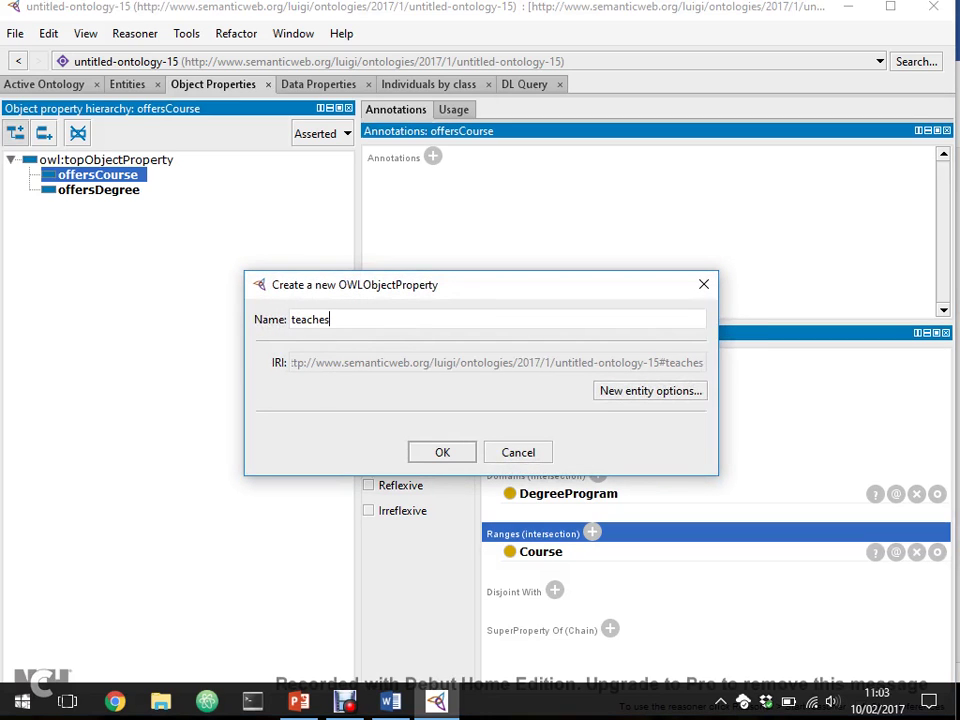
key(Return)
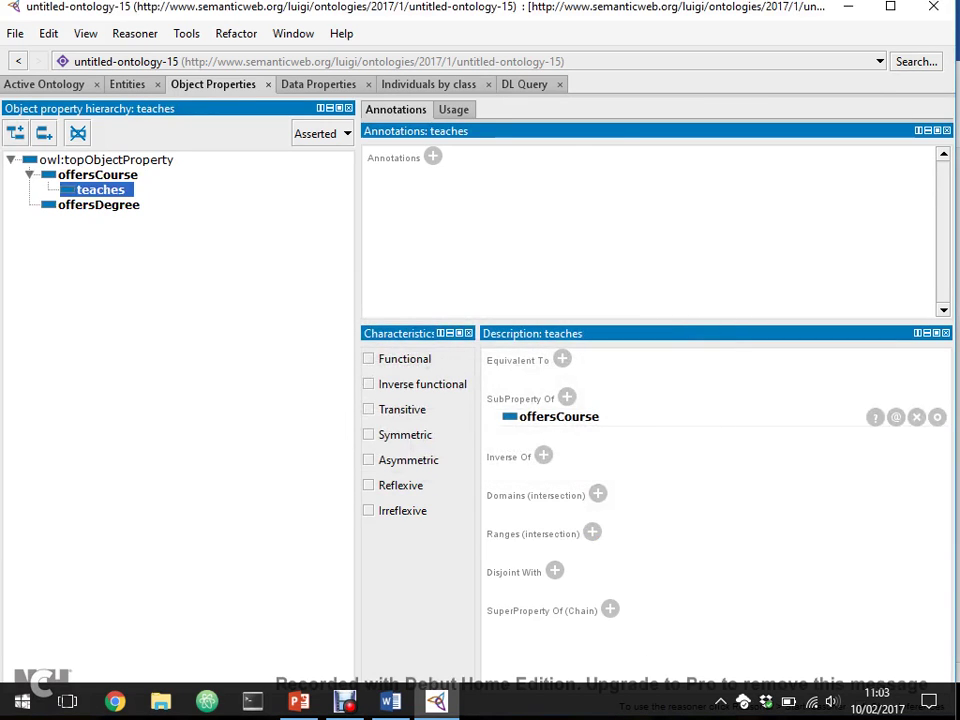
click(106, 159)
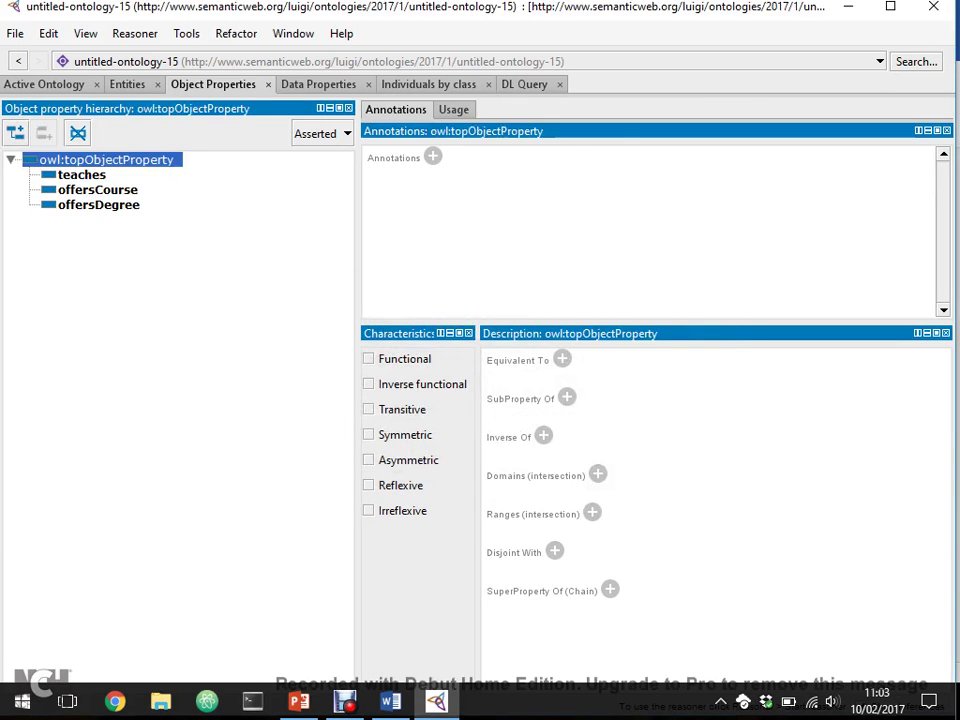
- Create an object property named follows directly under owl:topObjectProperty
click(15, 133)
text(fol)
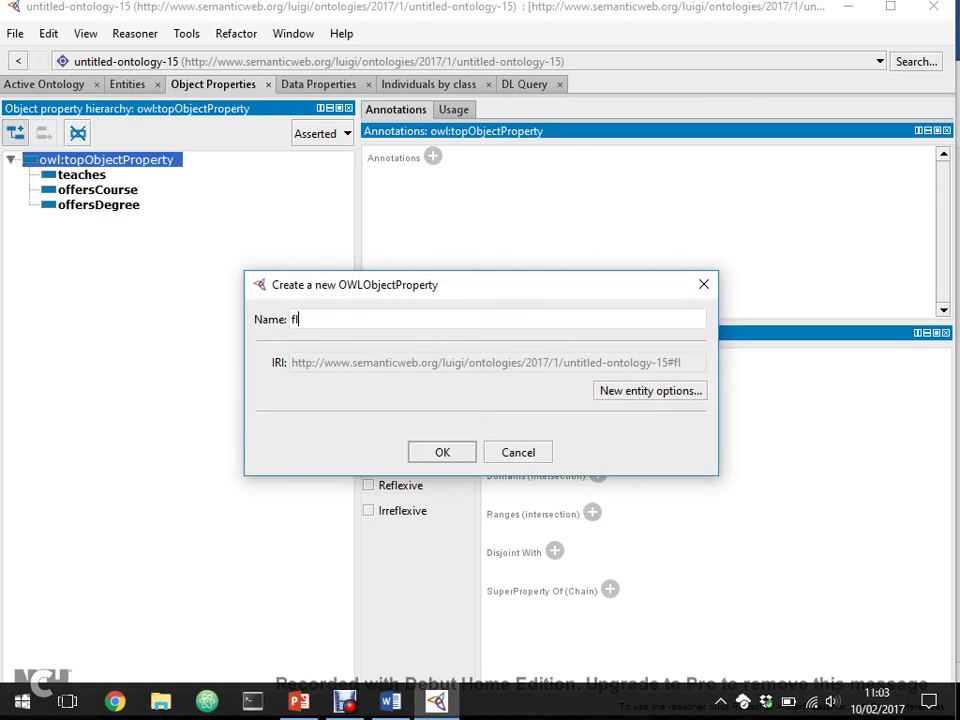
key(BackSpace)
key(BackSpace)
text(ollows)
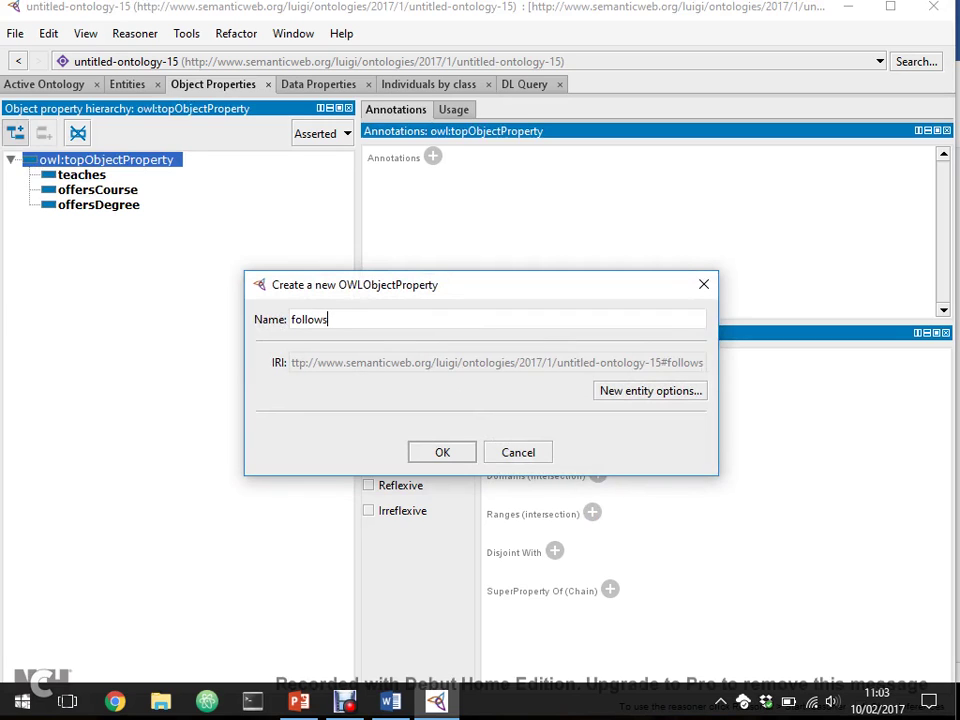
key(Return)
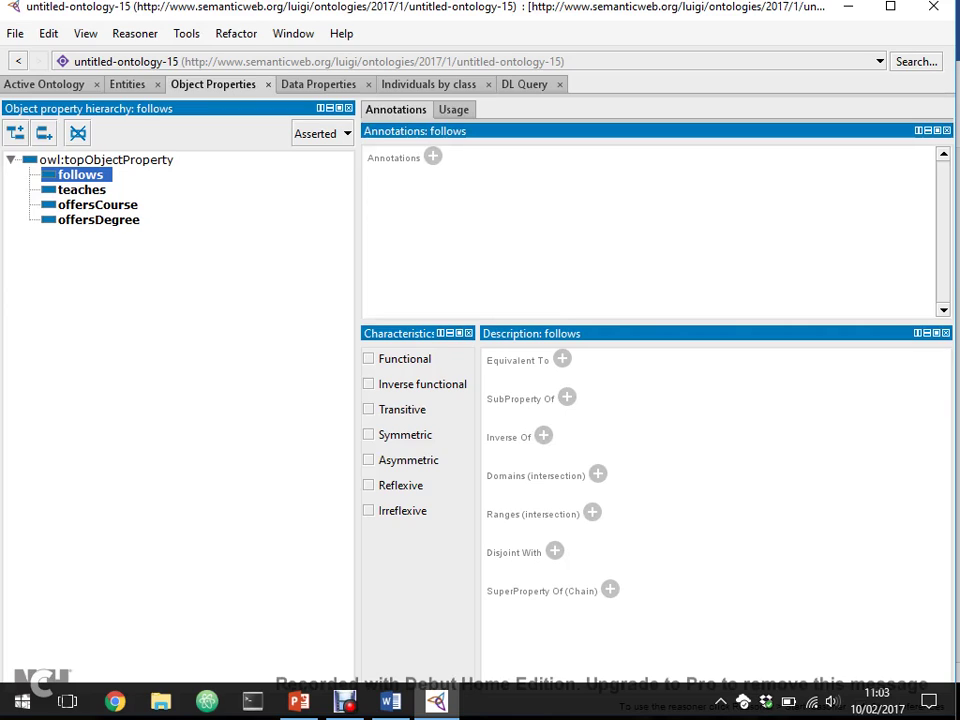
- Remove the explicit owl:topObjectProperty superproperty from the description of the teaches property
click(81, 189)
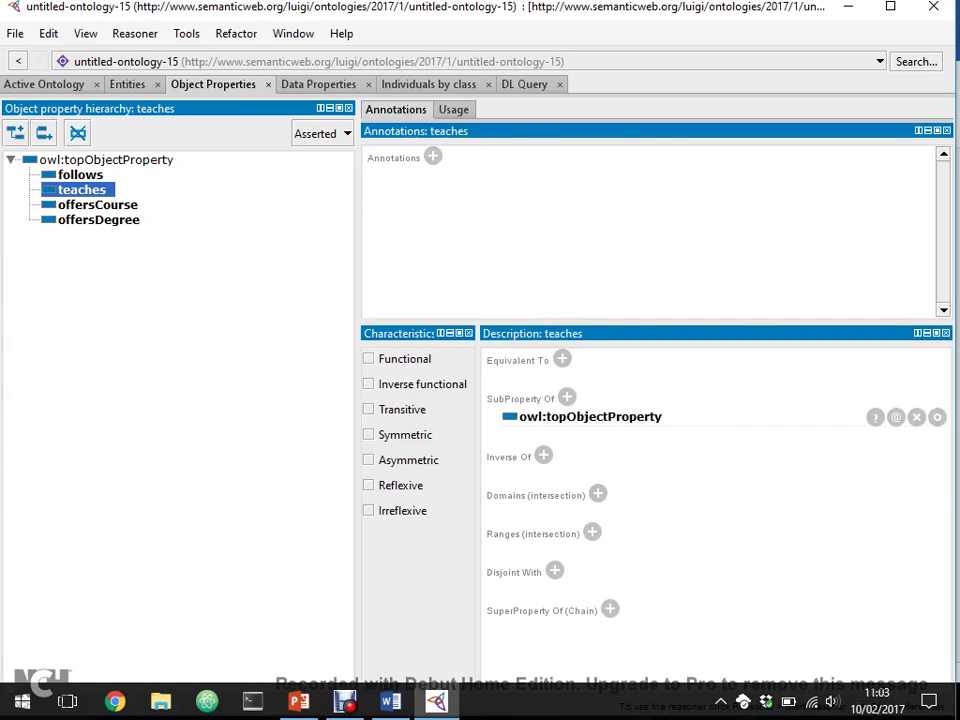
click(916, 417)
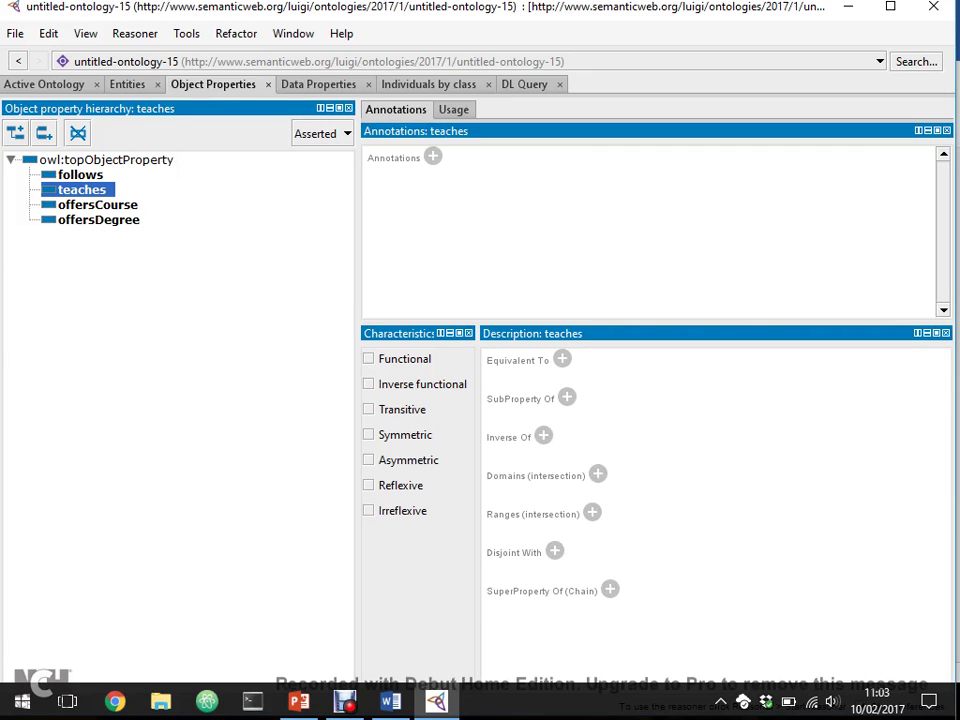
- Set the domain of the teaches property to the Teacher class and its range to the Course class
click(597, 474)
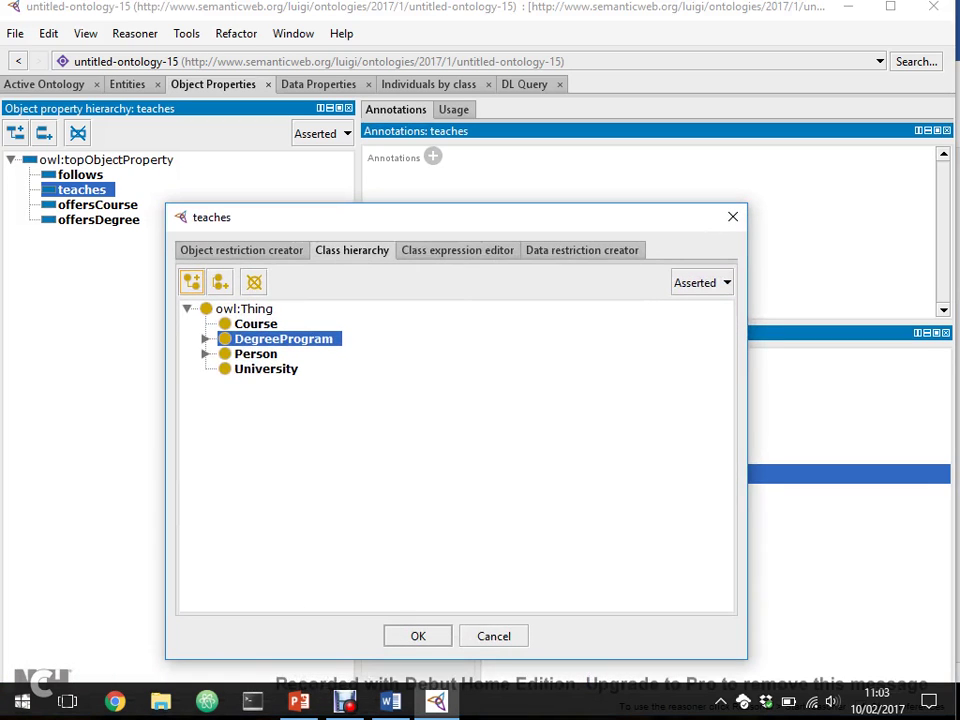
click(205, 353)
click(279, 383)
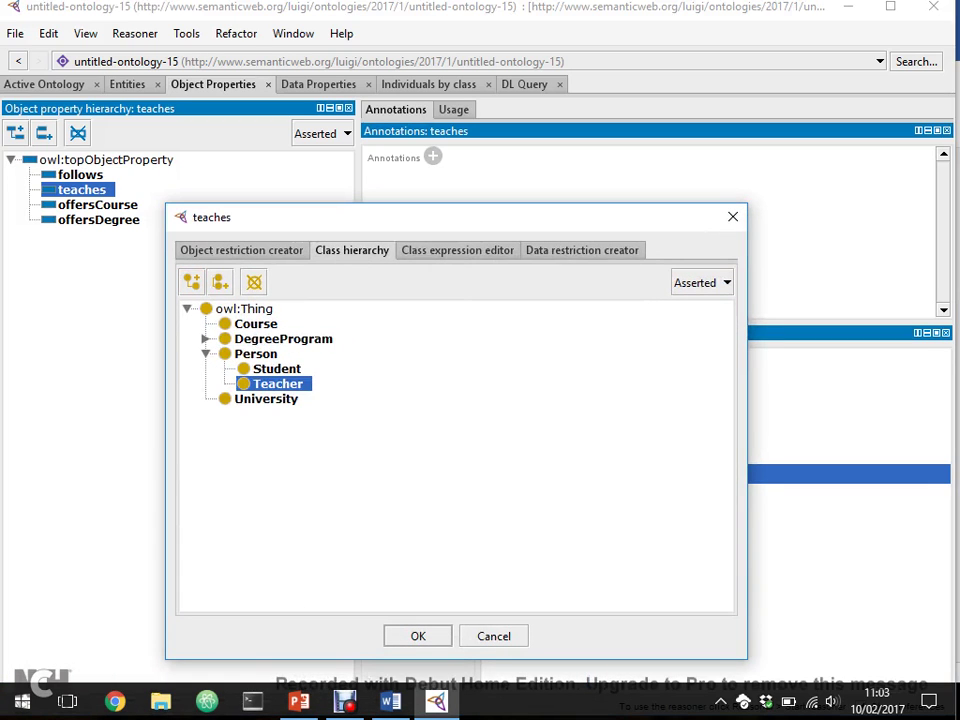
click(418, 636)
click(592, 532)
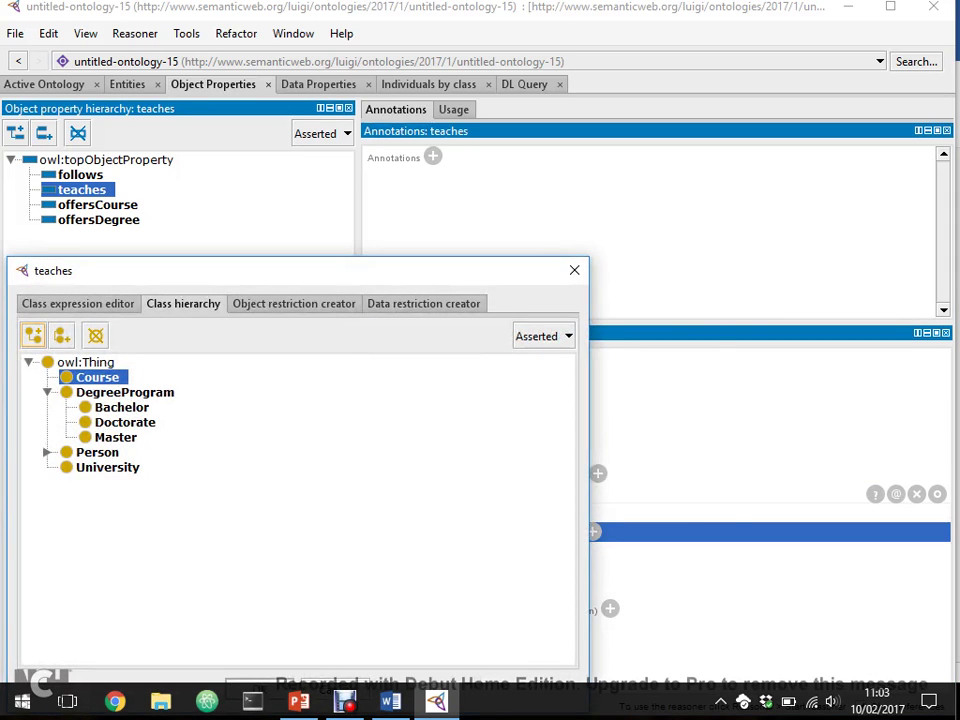
key(Return)
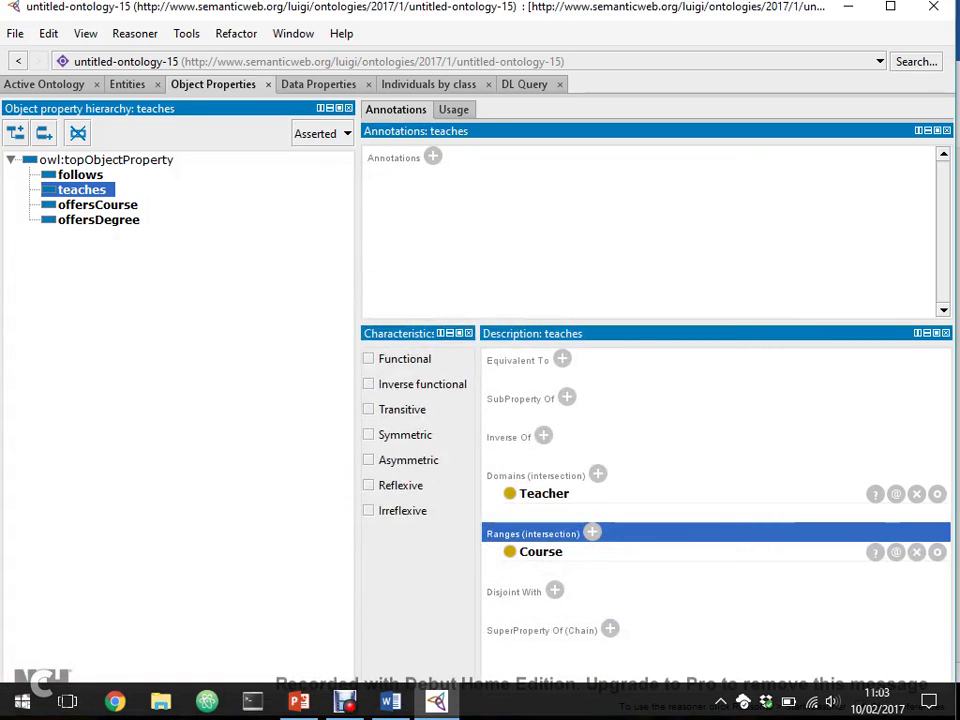
- Set the domain of the follows property to the Student class and its range to the Course class
click(80, 174)
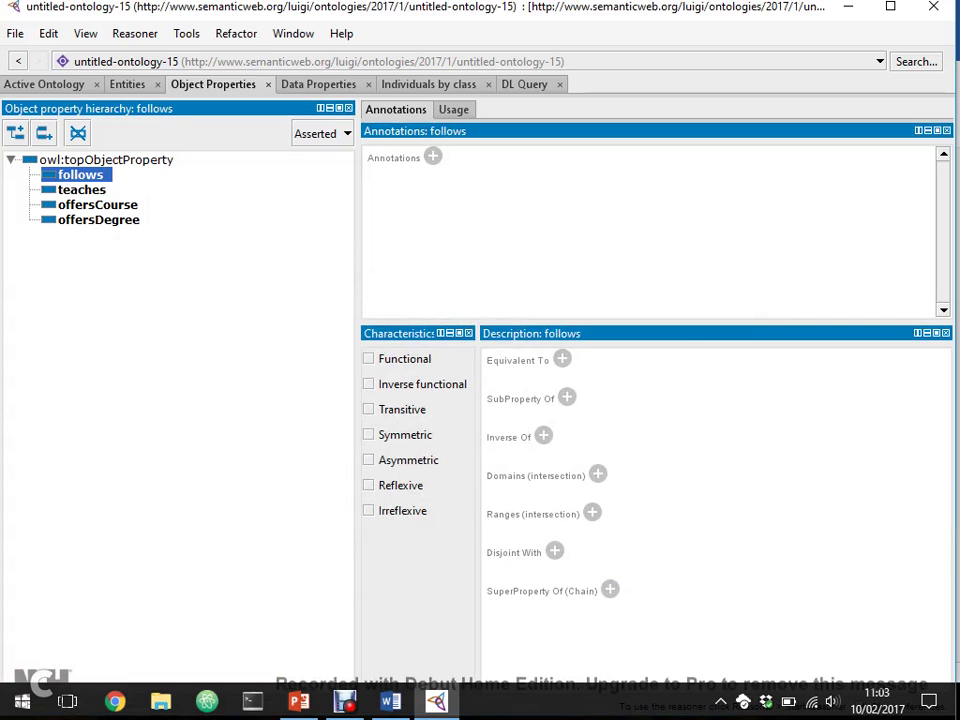
click(597, 474)
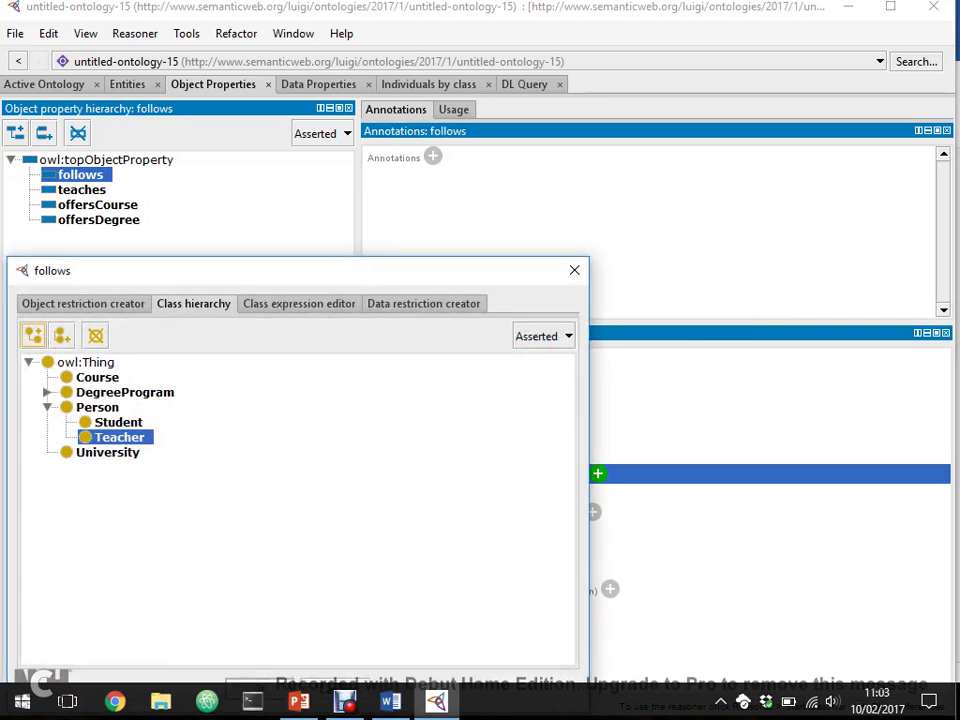
click(118, 422)
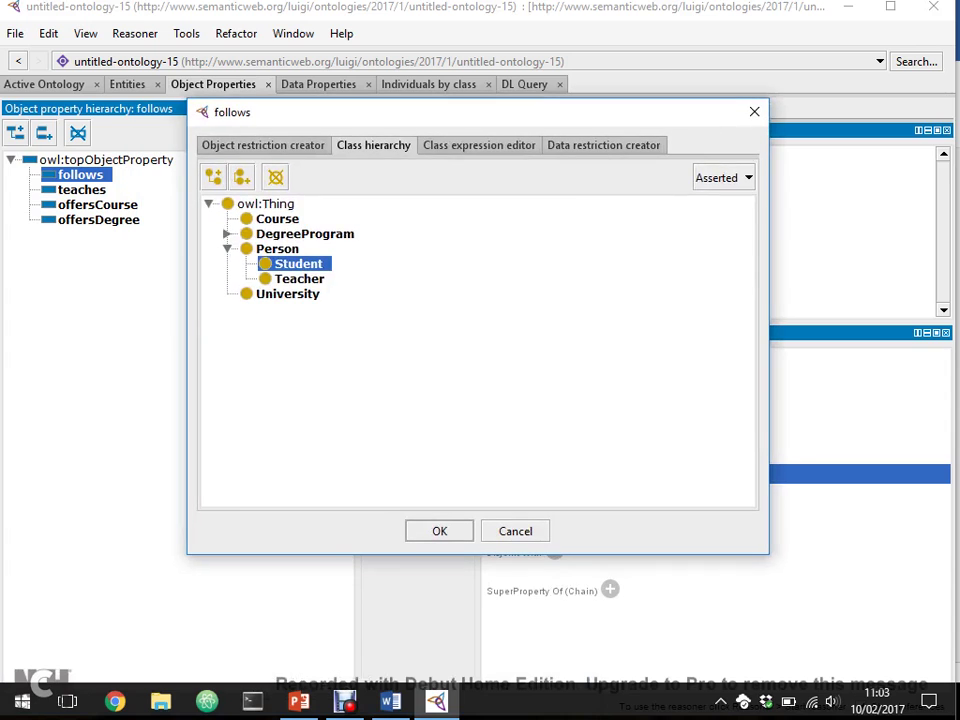
click(439, 531)
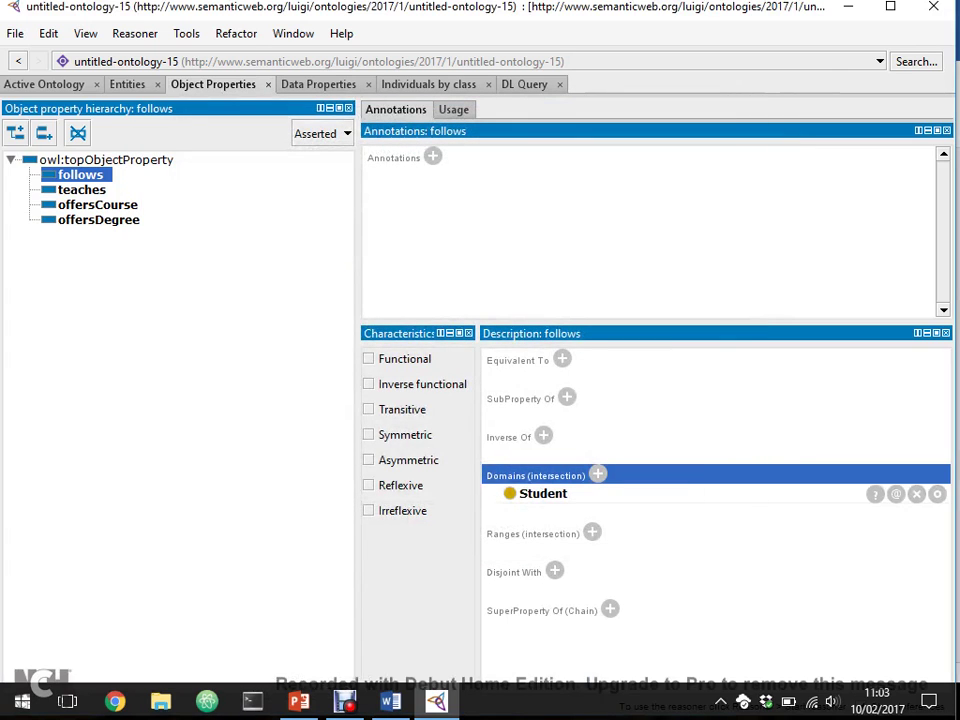
click(592, 532)
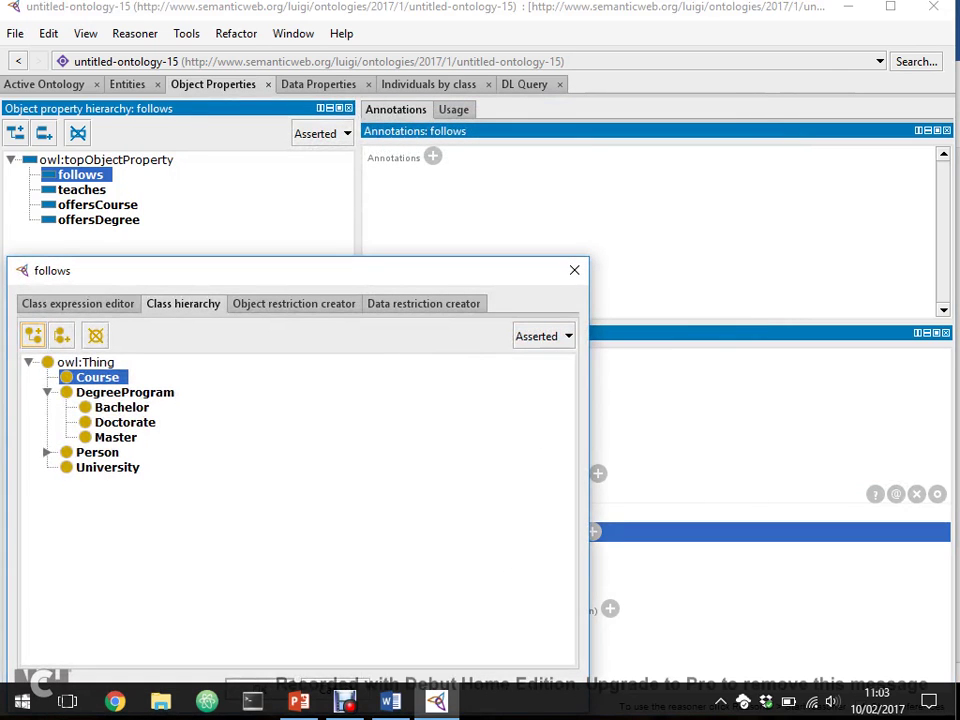
click(47, 452)
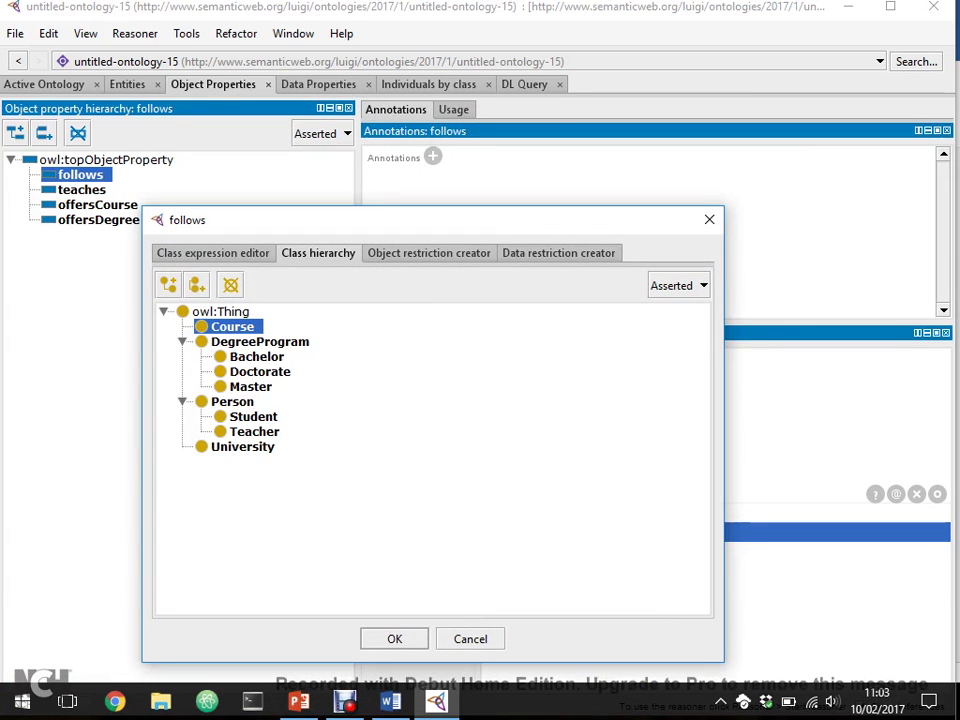
key(Return)
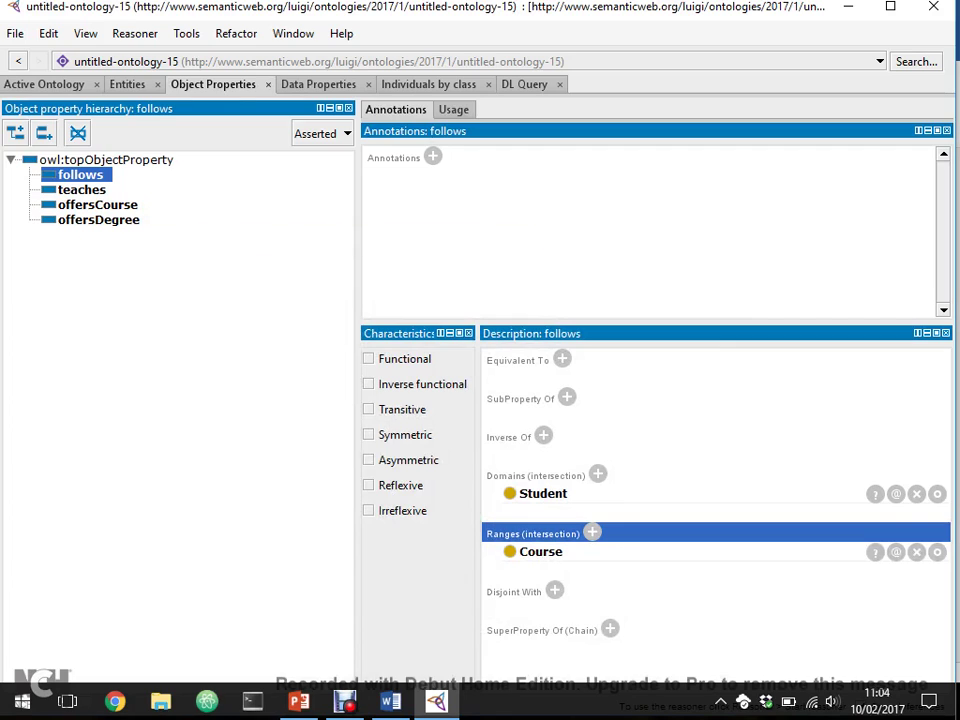
- Create an object property named enrolledIn directly under owl:topObjectProperty
click(106, 159)
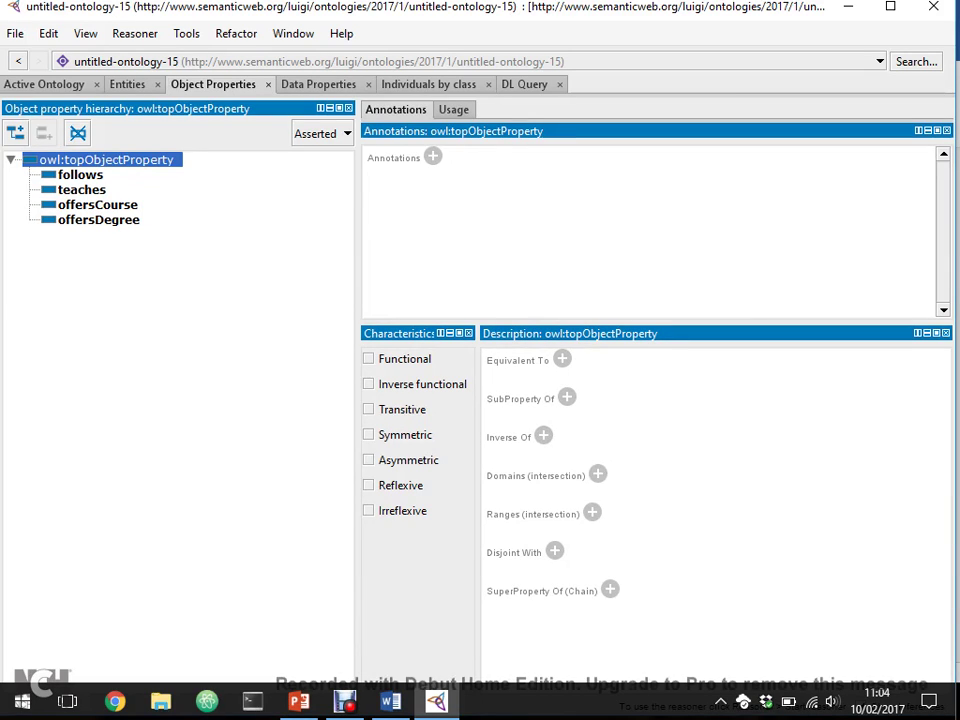
click(15, 132)
text(enrolledIn)
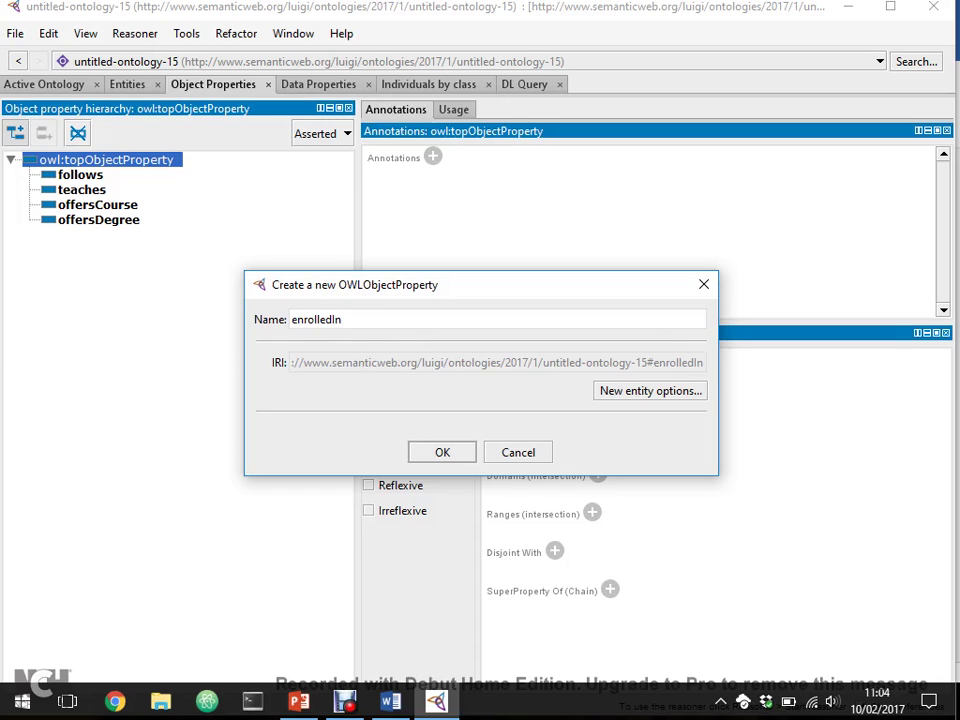
key(Return)
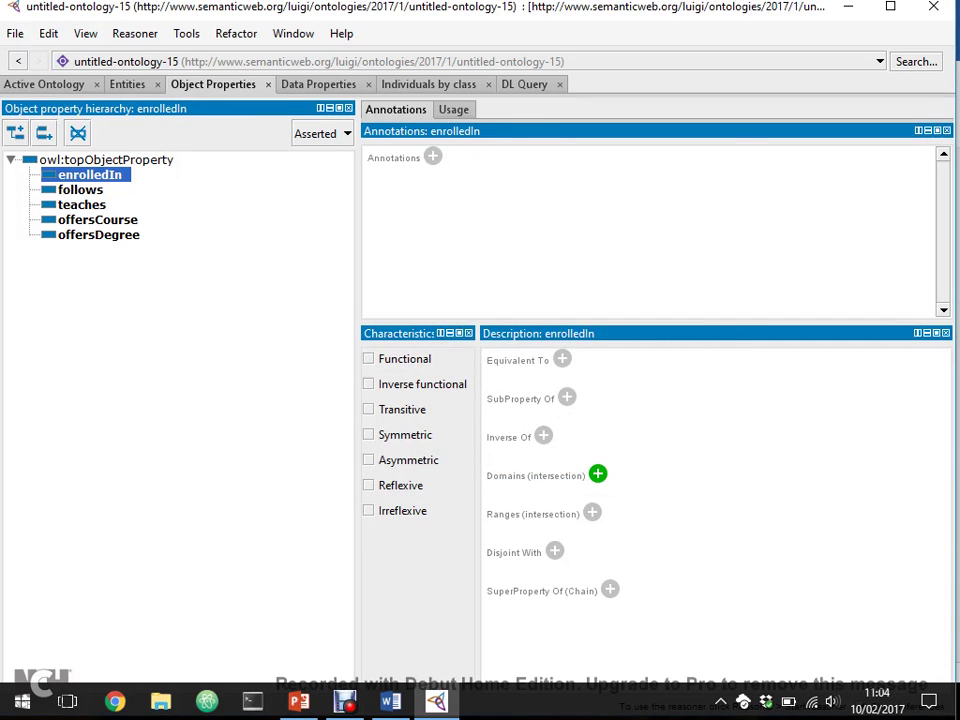
- Set the domain of the enrolledIn property to the Student class and its range to the DegreeProgram class
click(597, 474)
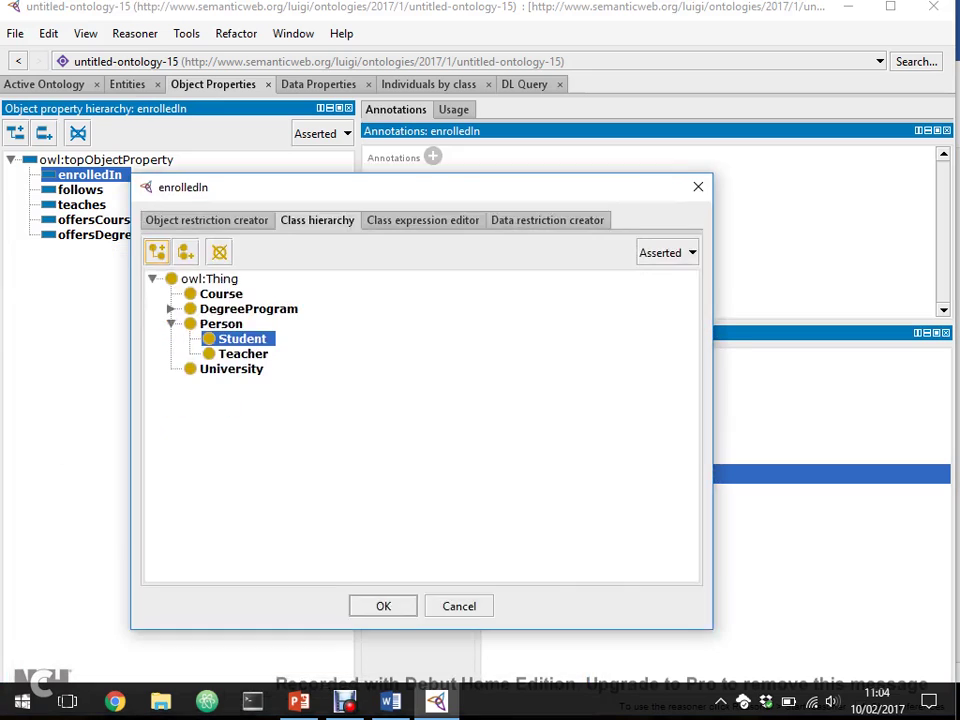
key(Return)
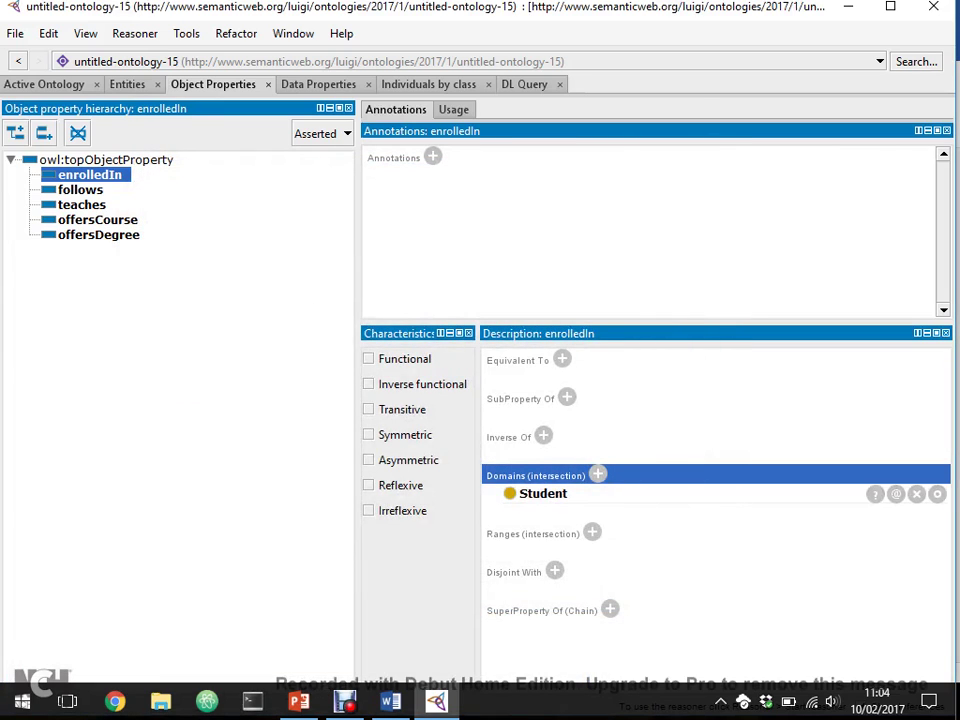
click(592, 532)
click(125, 392)
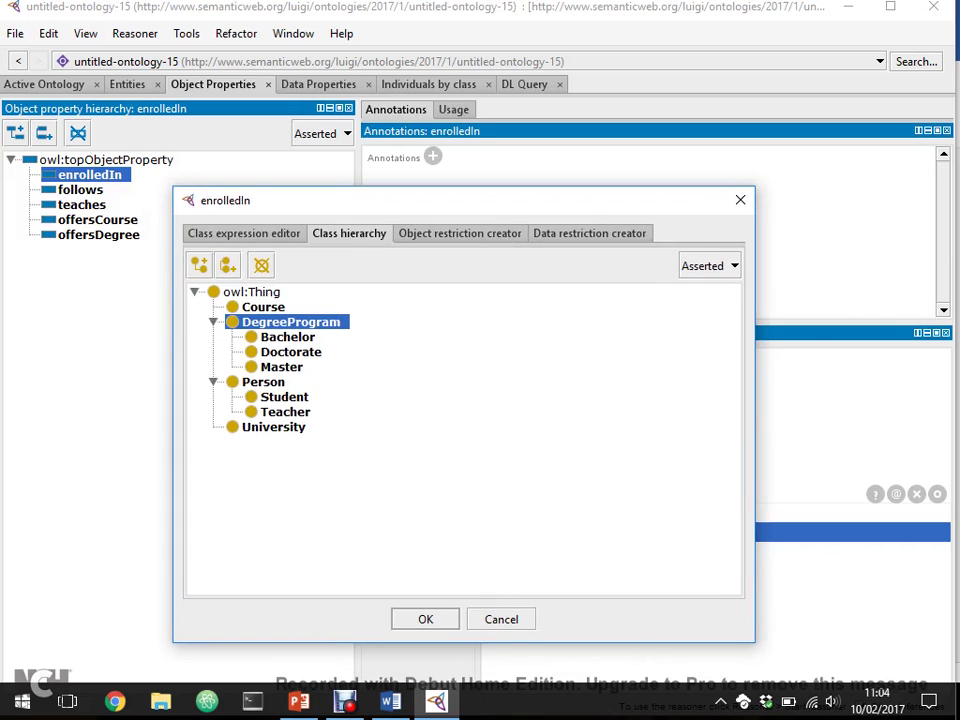
key(Return)
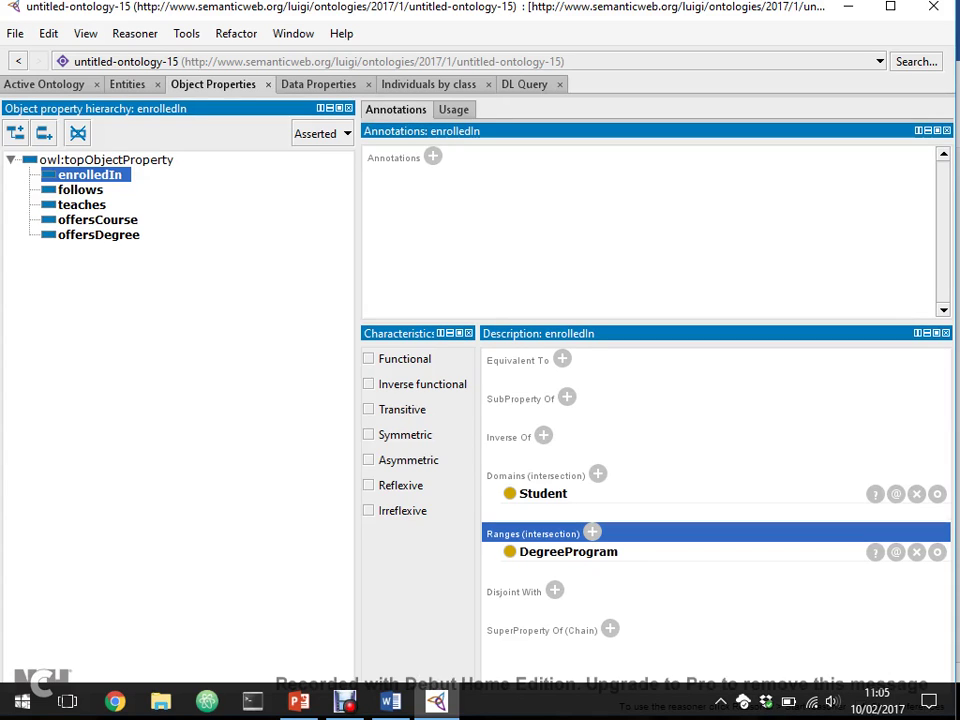
- Create an object property named isTaught directly under owl:topObjectProperty
click(106, 159)
click(15, 133)
text(i)
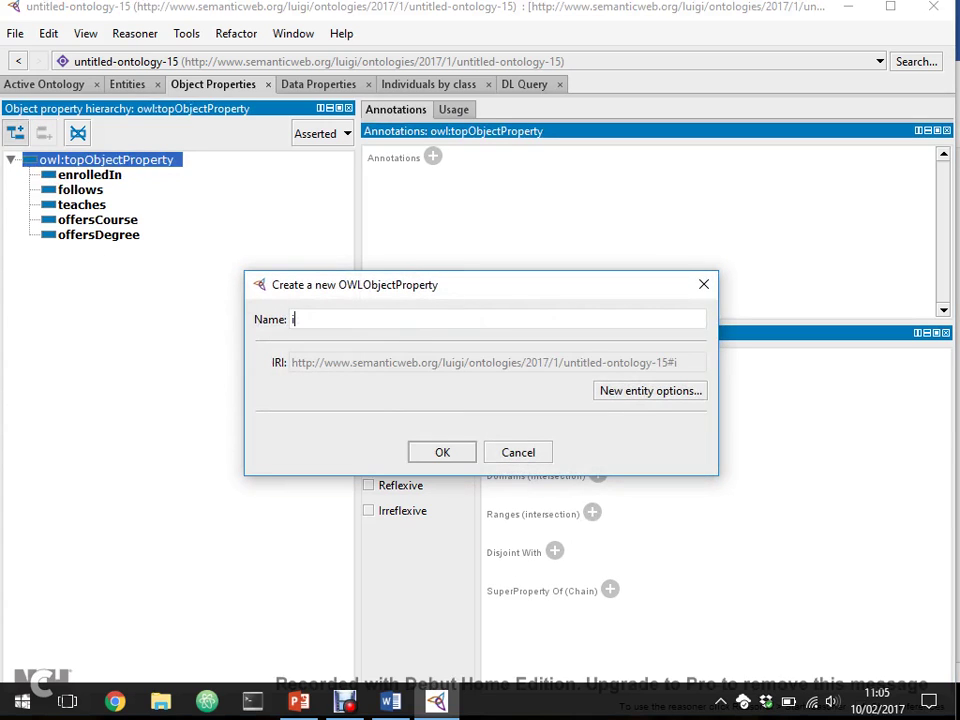
text(sTaught)
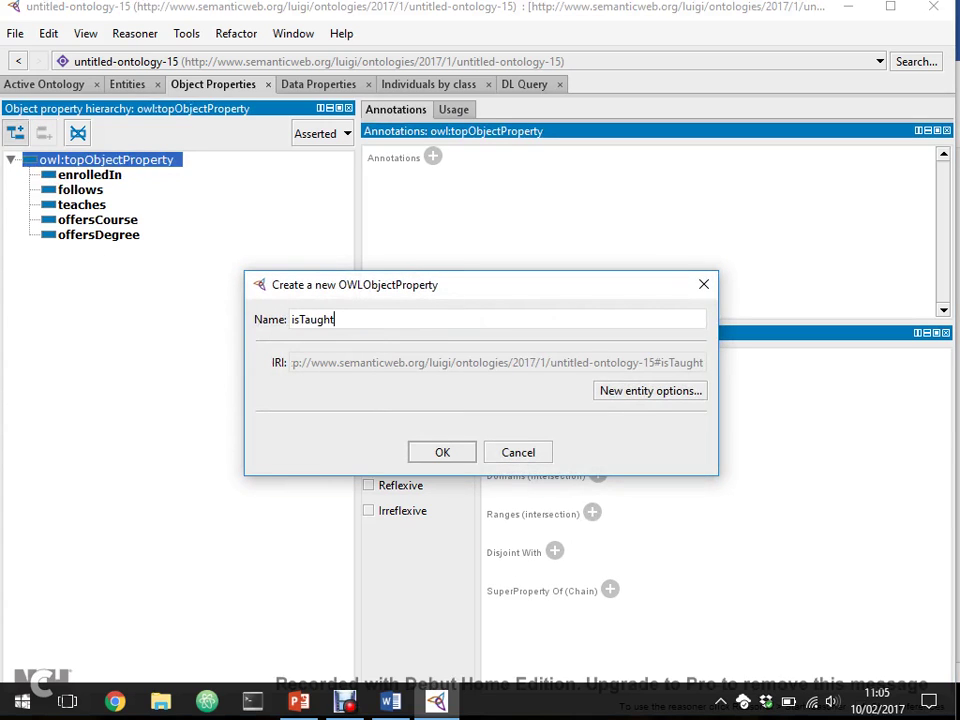
key(Return)
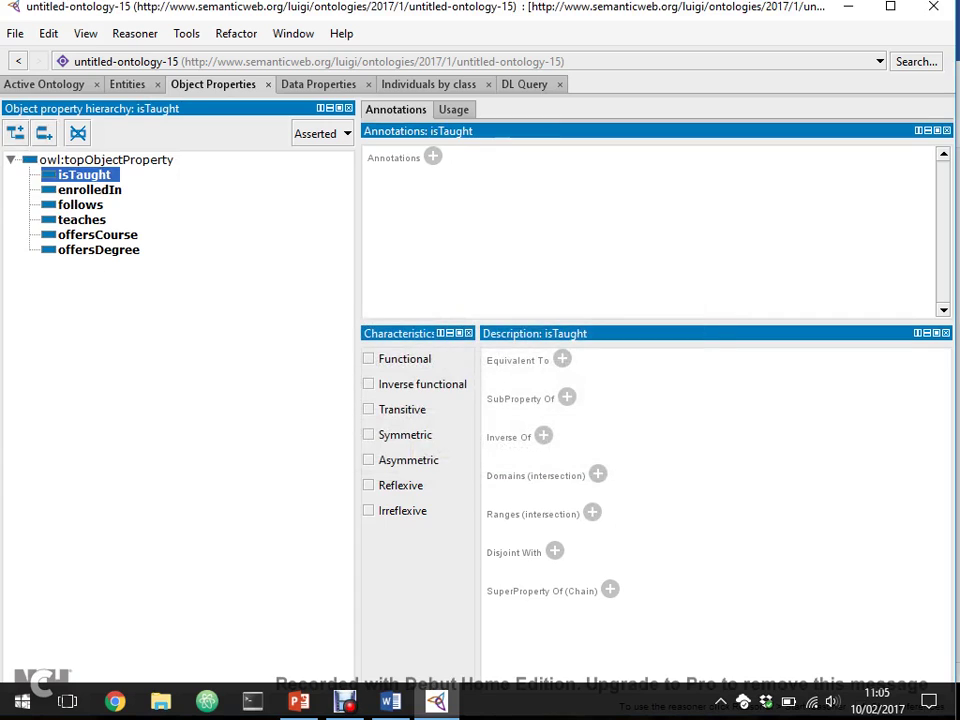
- Create an object property named isFollowed, place it directly under owl:topObjectProperty, and remove its explicit superproperty entry
click(15, 133)
text(isF)
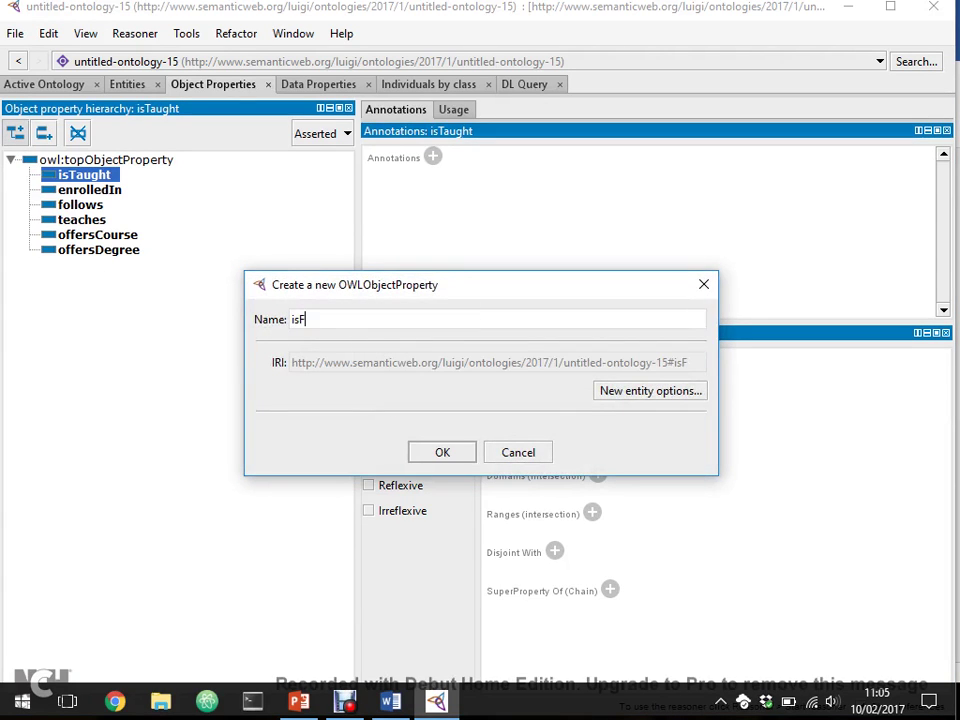
text(ollowedBt)
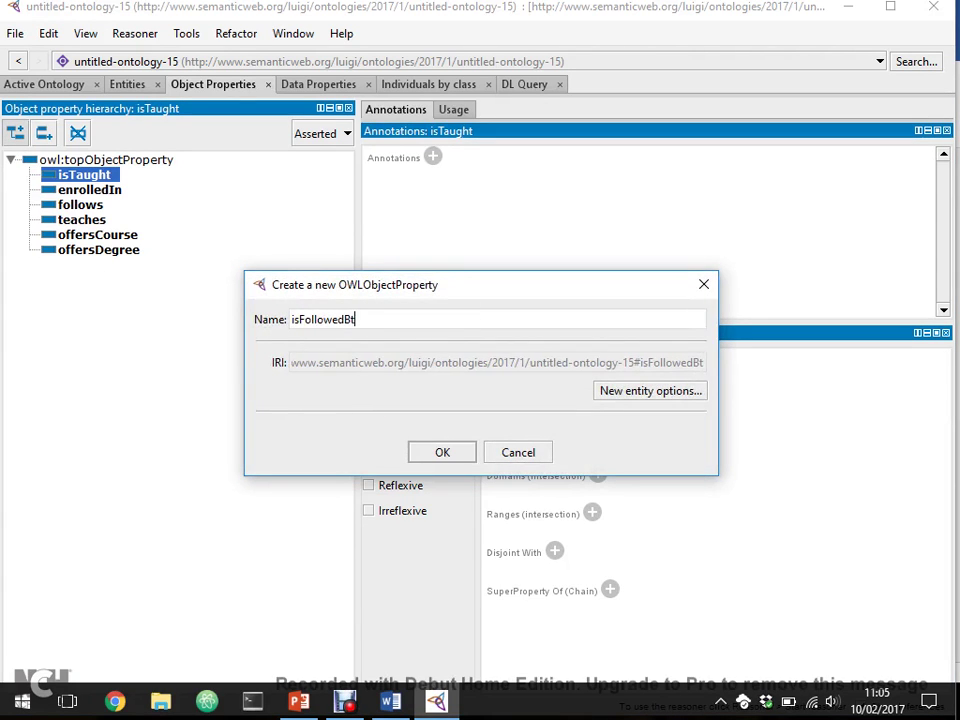
key(BackSpace)
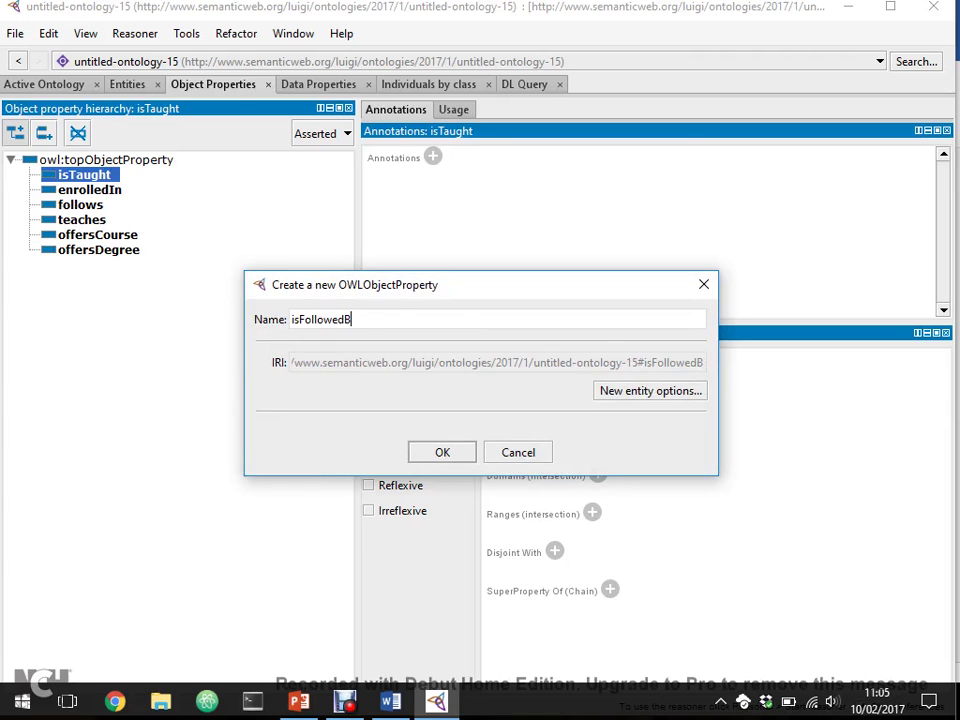
text(y)
key(BackSpace)
key(BackSpace)
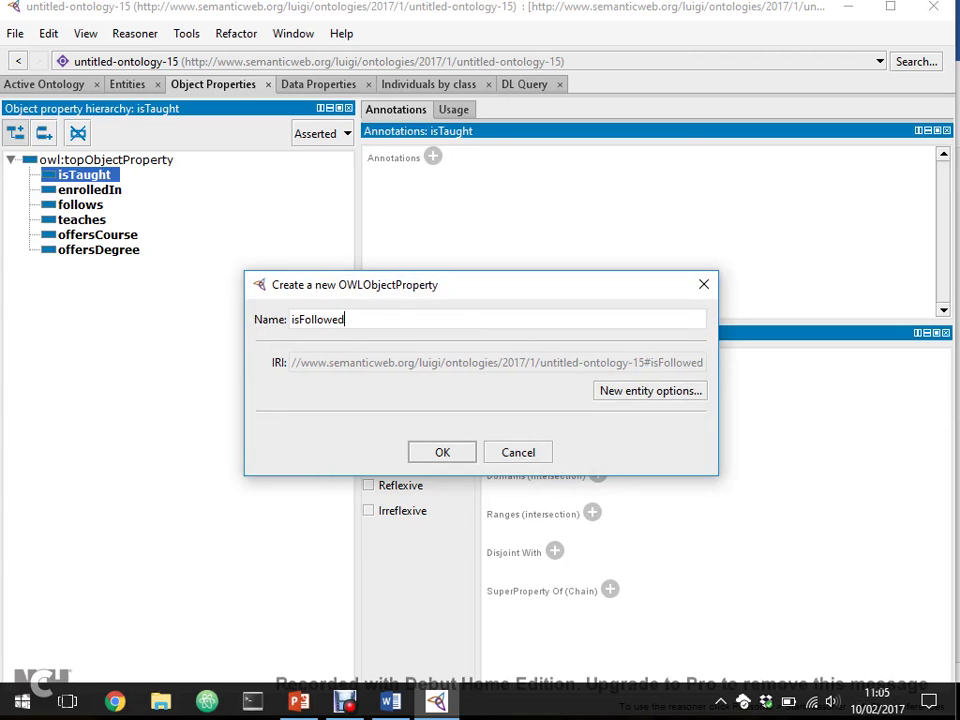
key(Return)
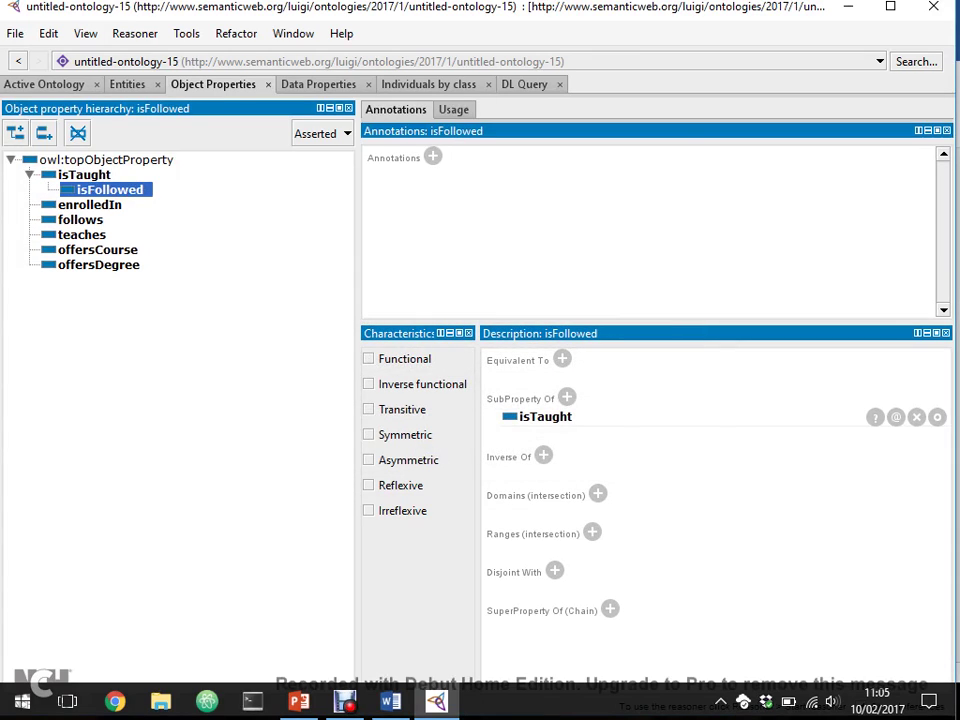
drag(109, 189, 106, 160)
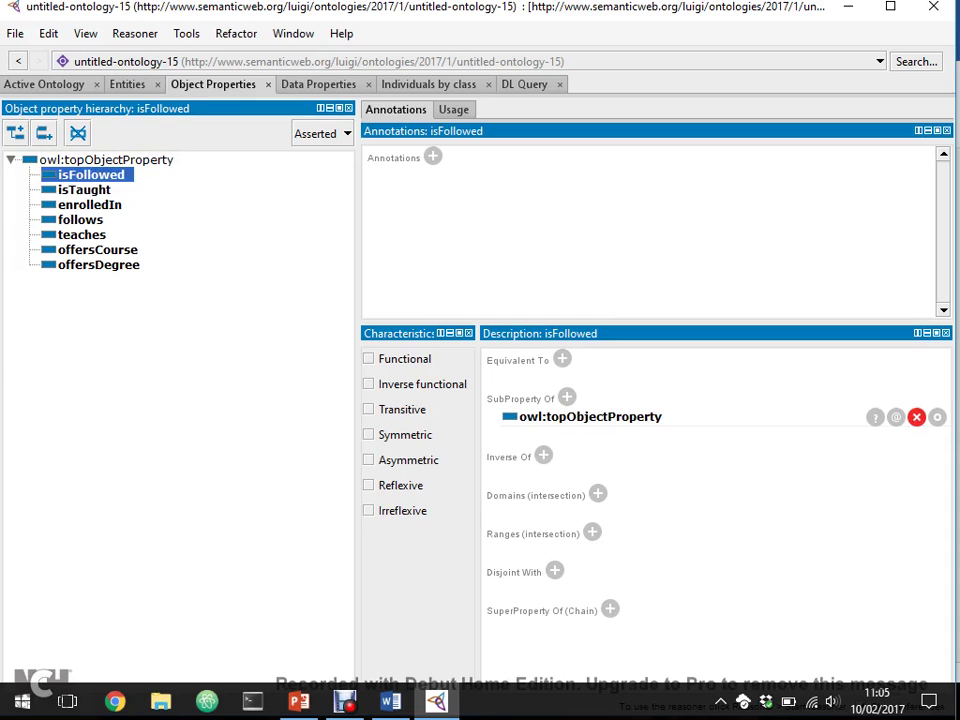
click(916, 416)
- Declare the isTaught property as the inverse of the teaches property
click(84, 189)
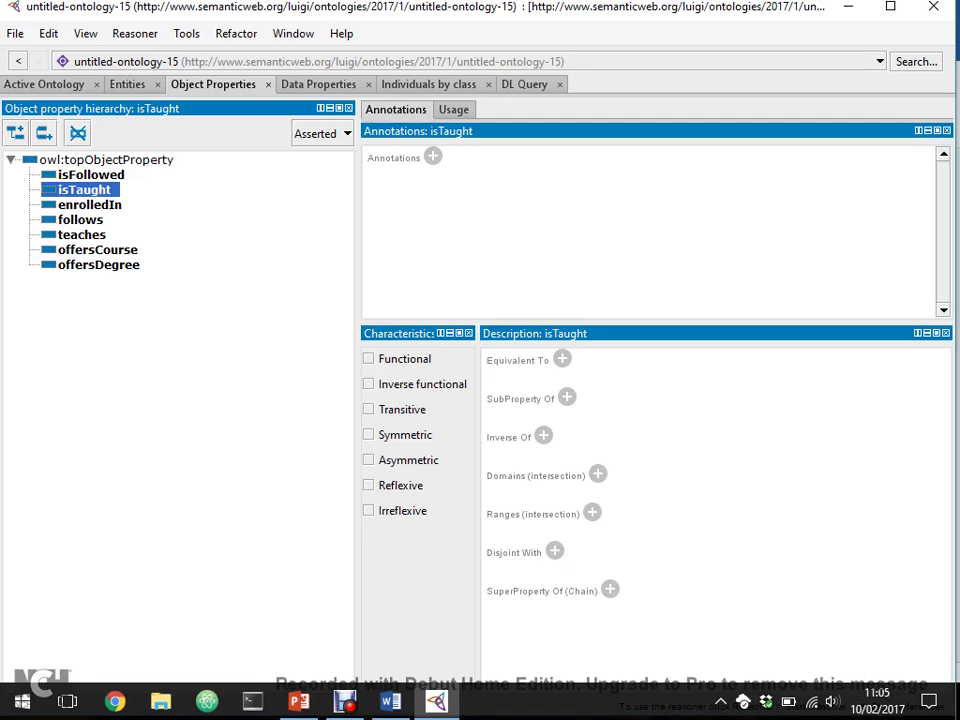
click(543, 436)
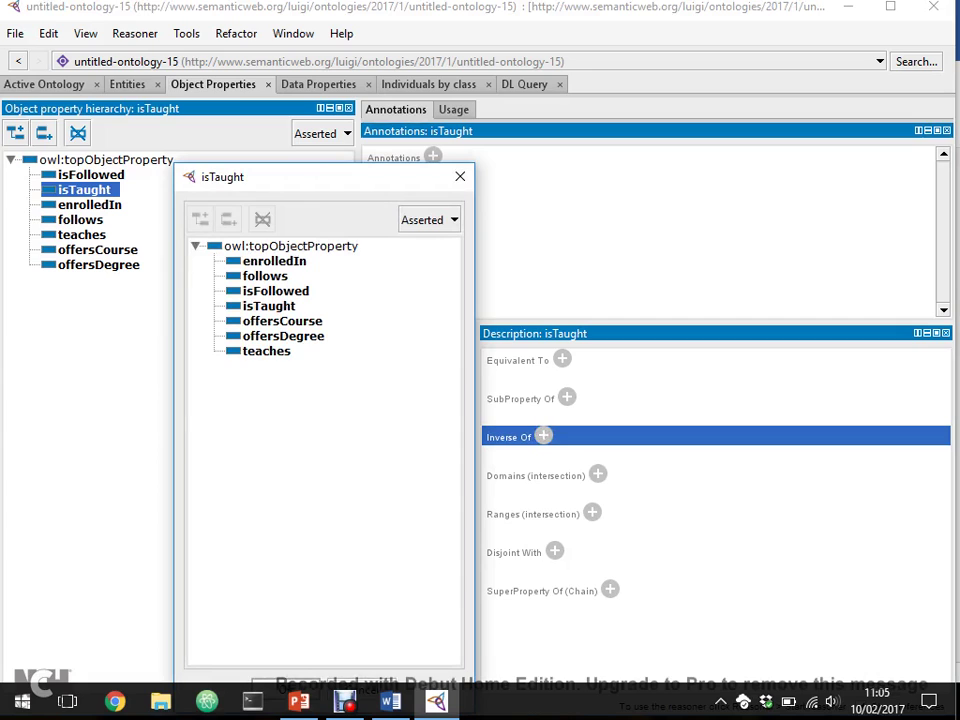
click(266, 351)
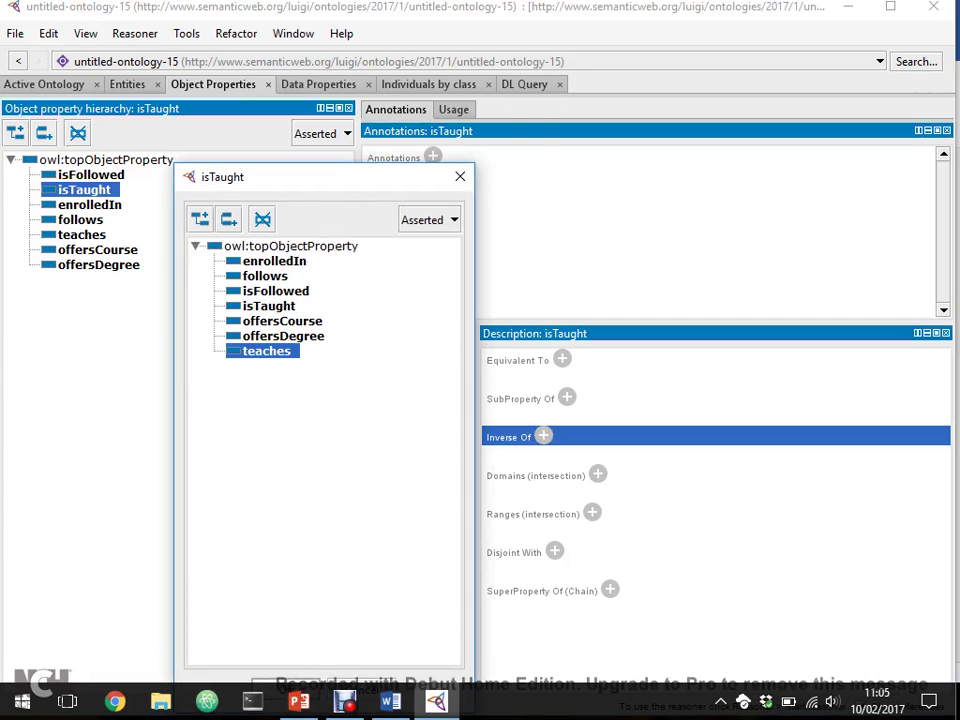
key(Return)
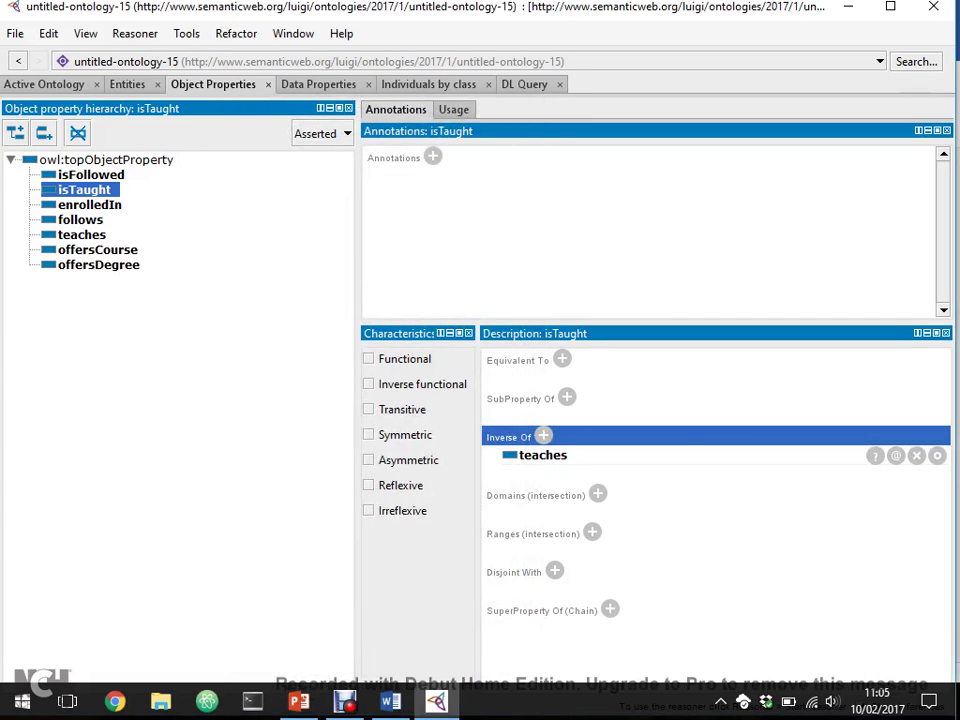
- Declare the isFollowed property as the inverse of the follows property
click(91, 174)
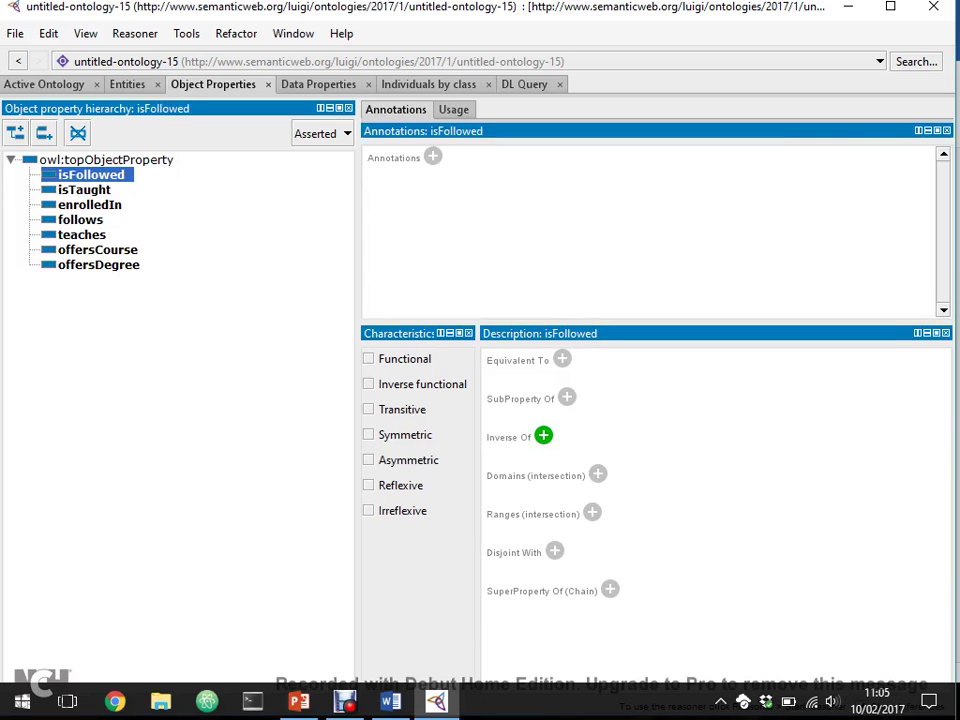
click(543, 436)
click(265, 276)
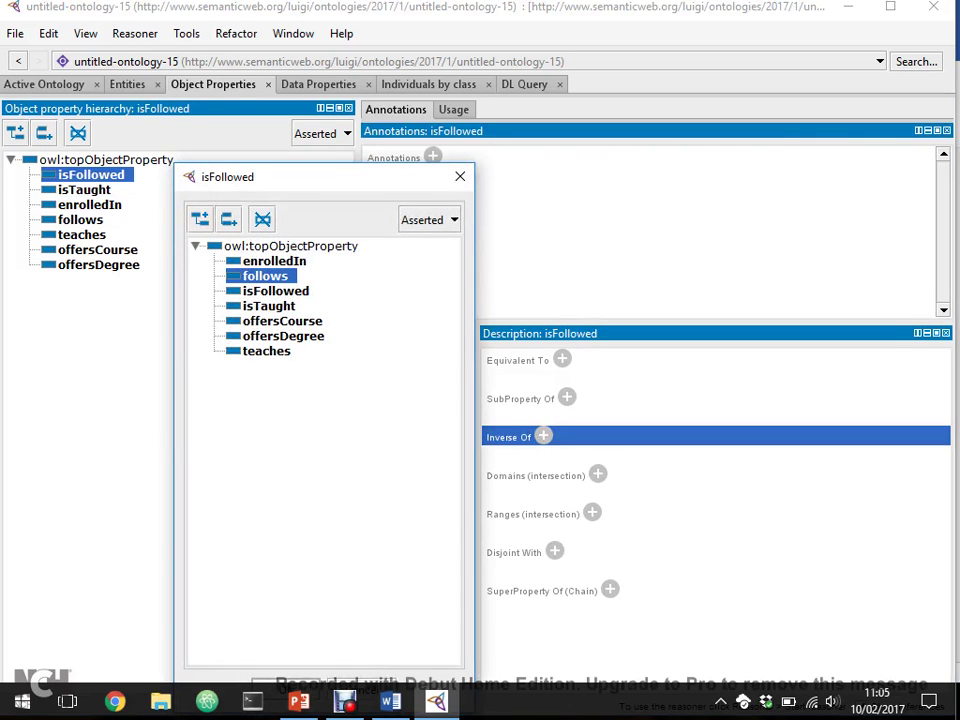
drag(320, 176, 346, 157)
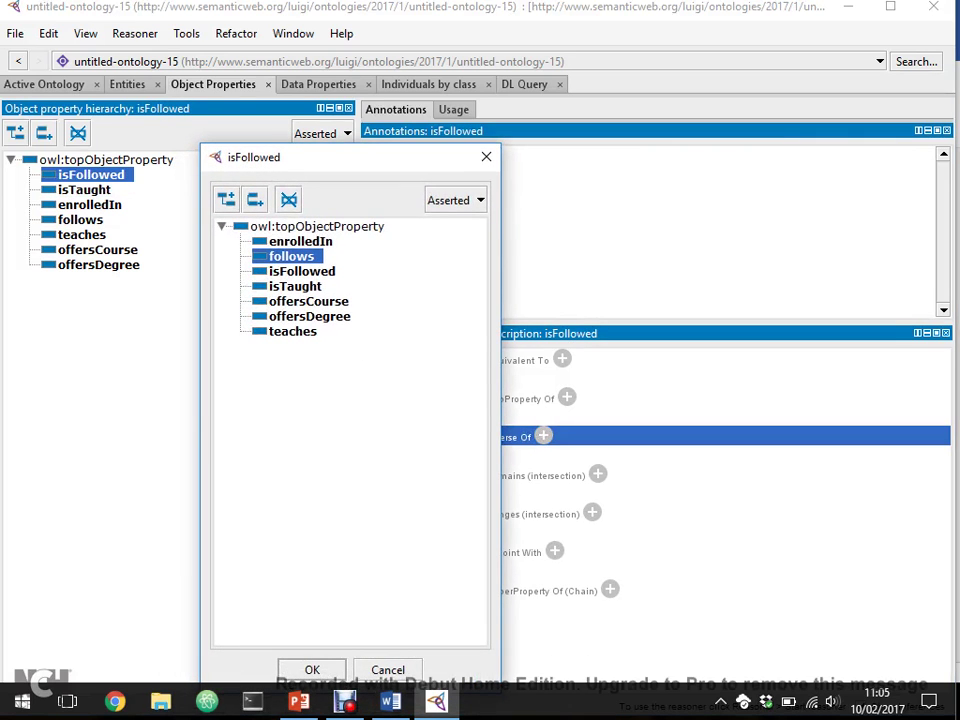
click(312, 669)
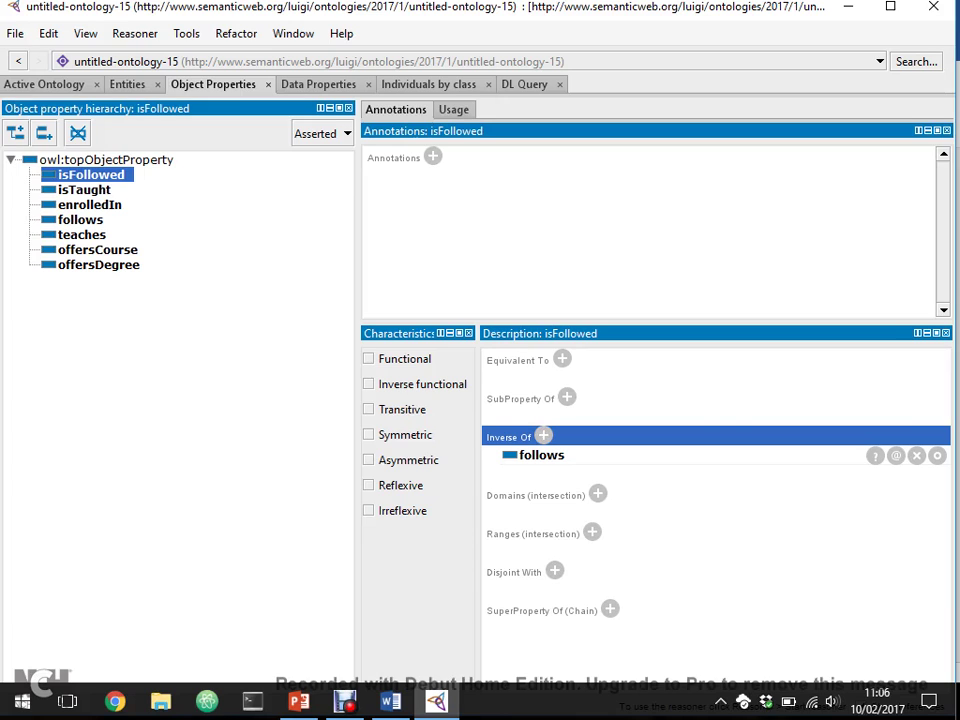
- Start the HermiT reasoner on the ontology with the isFollowed property selected
click(134, 33)
key(ctrl+r)
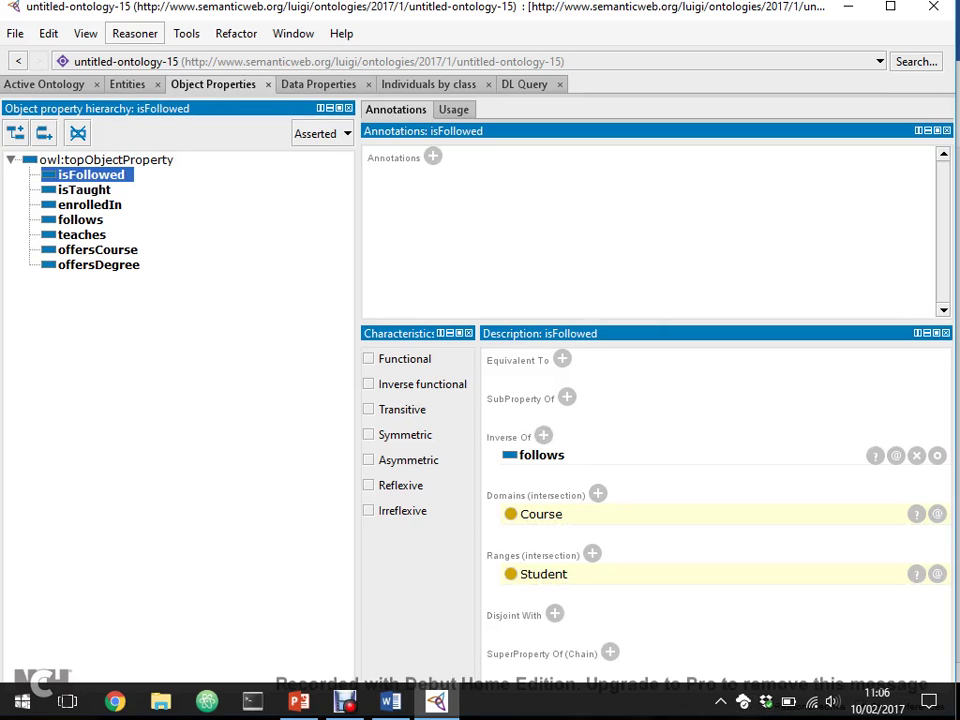
click(135, 33)
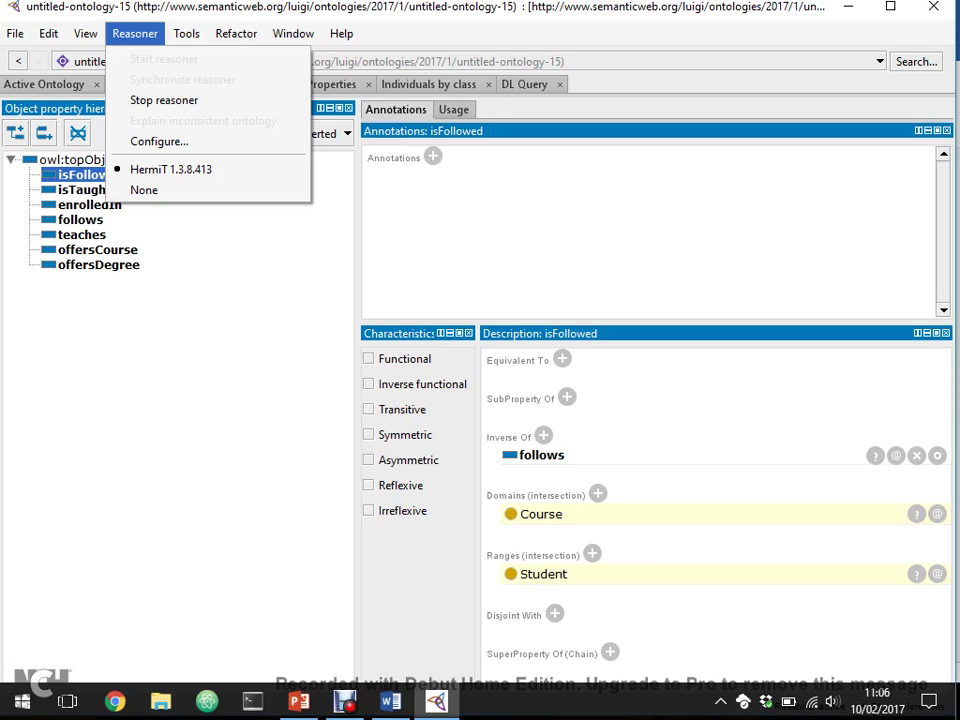
key(Escape)
key(Escape)
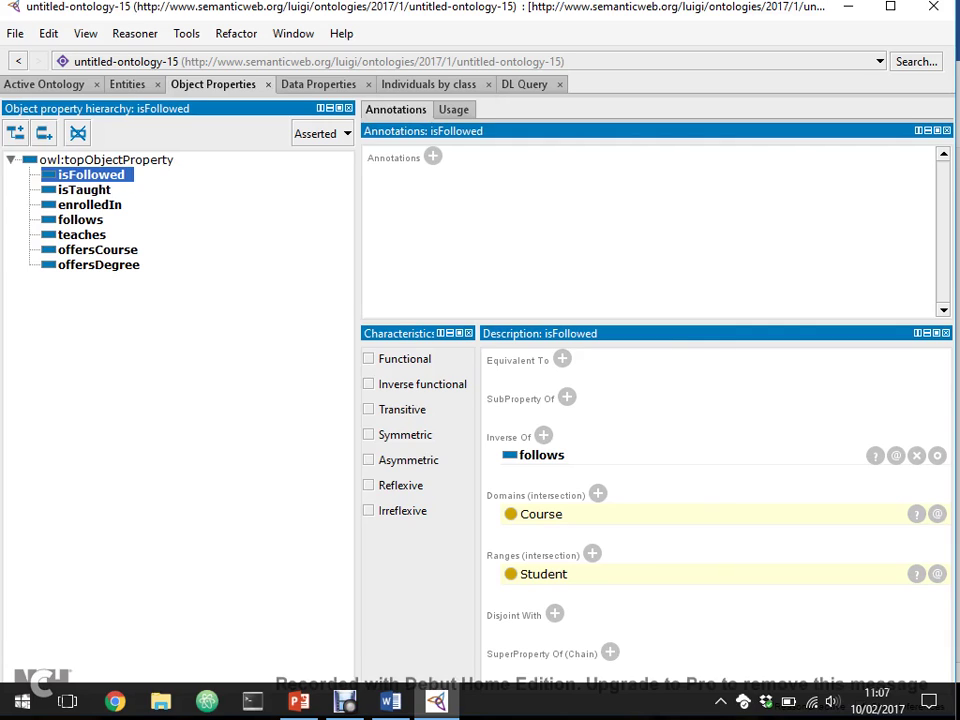
- Create a data property named personName under owl:topDataProperty
click(318, 84)
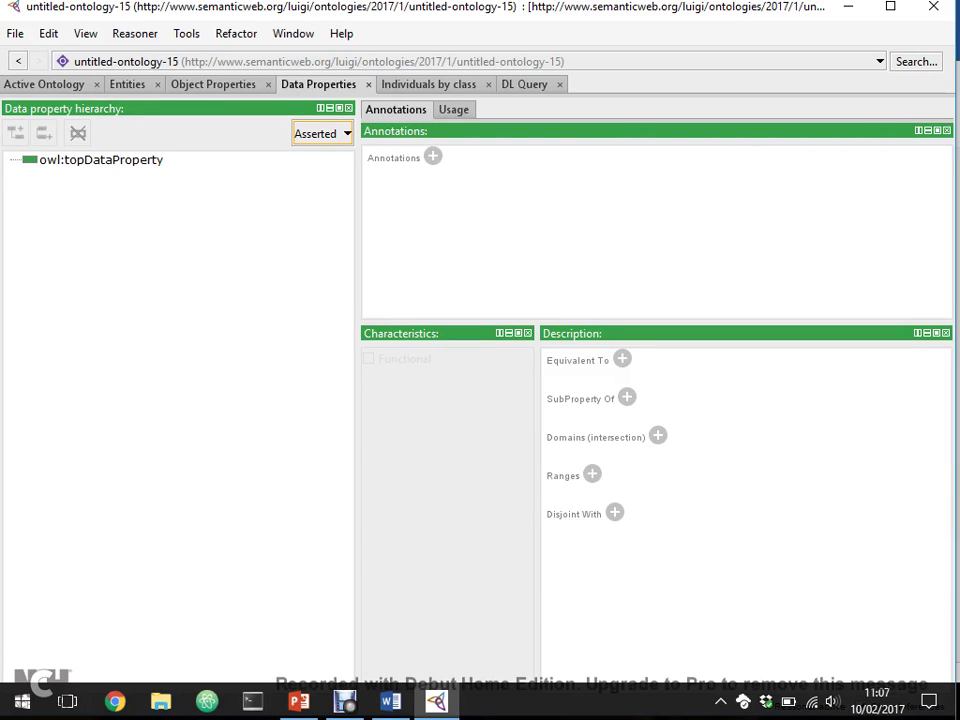
click(100, 160)
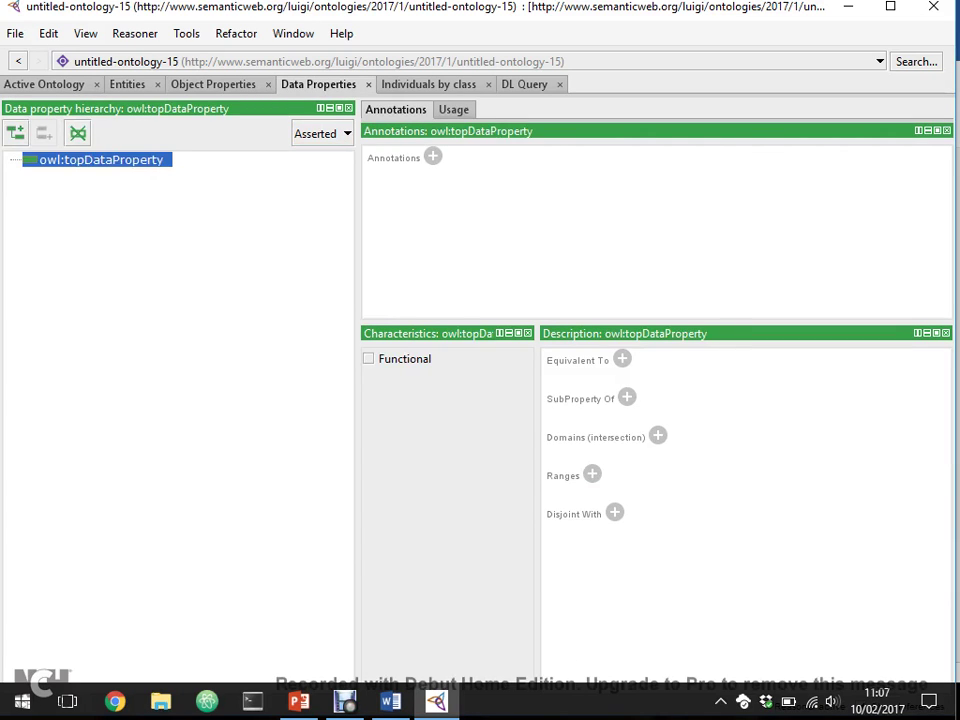
key(ctrl+Return)
text(person)
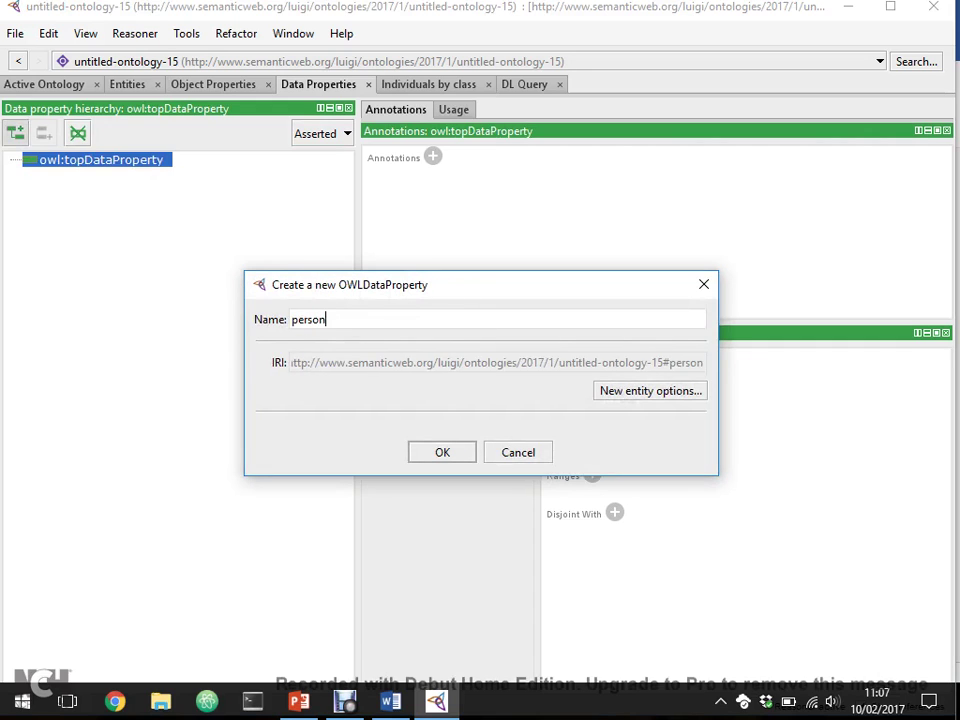
text(Name)
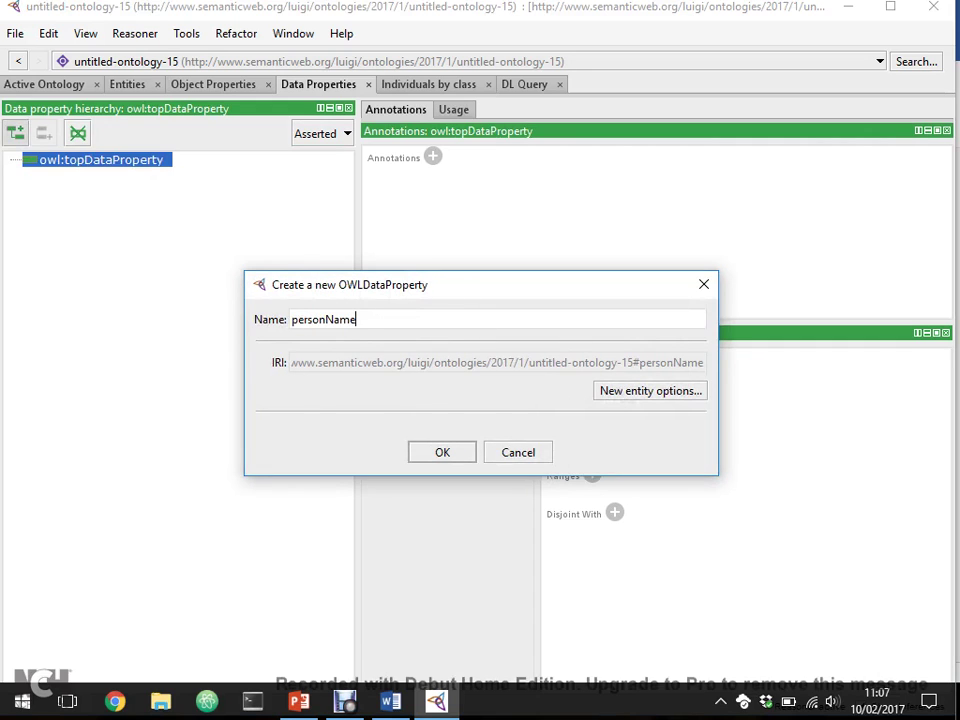
key(Return)
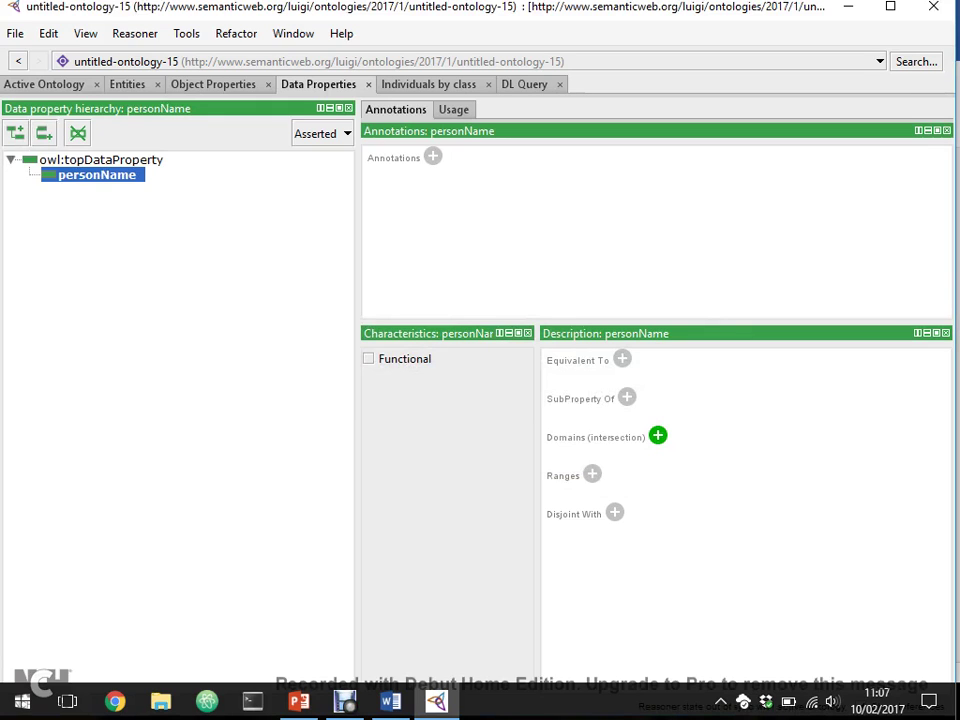
- Set the domain of the personName data property to the Person class and its range to rdf:PlainLiteral
click(658, 436)
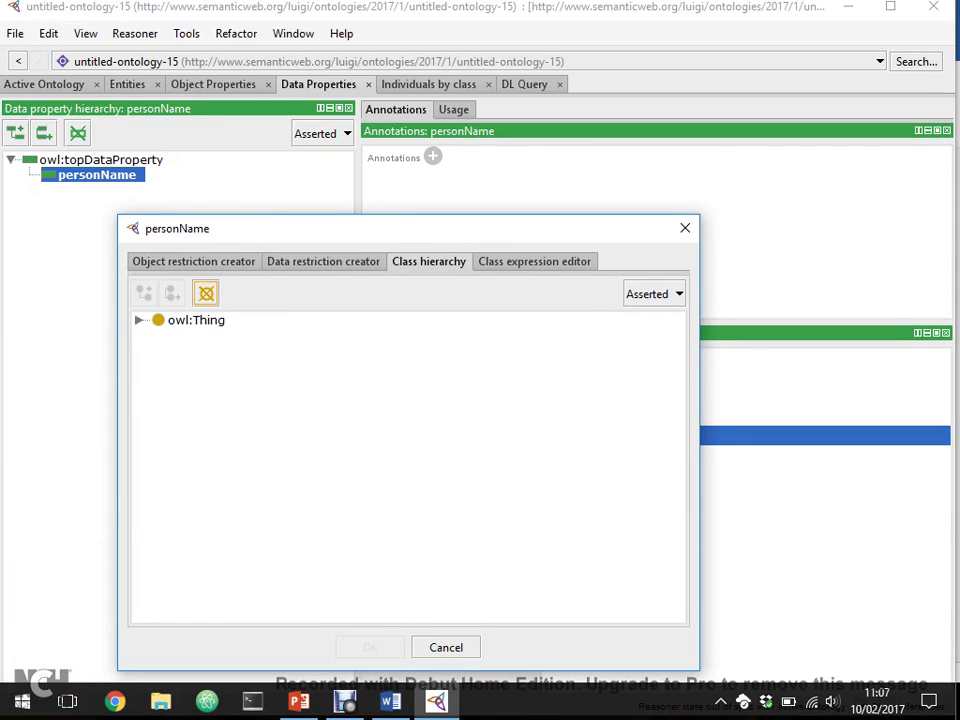
click(139, 320)
click(208, 365)
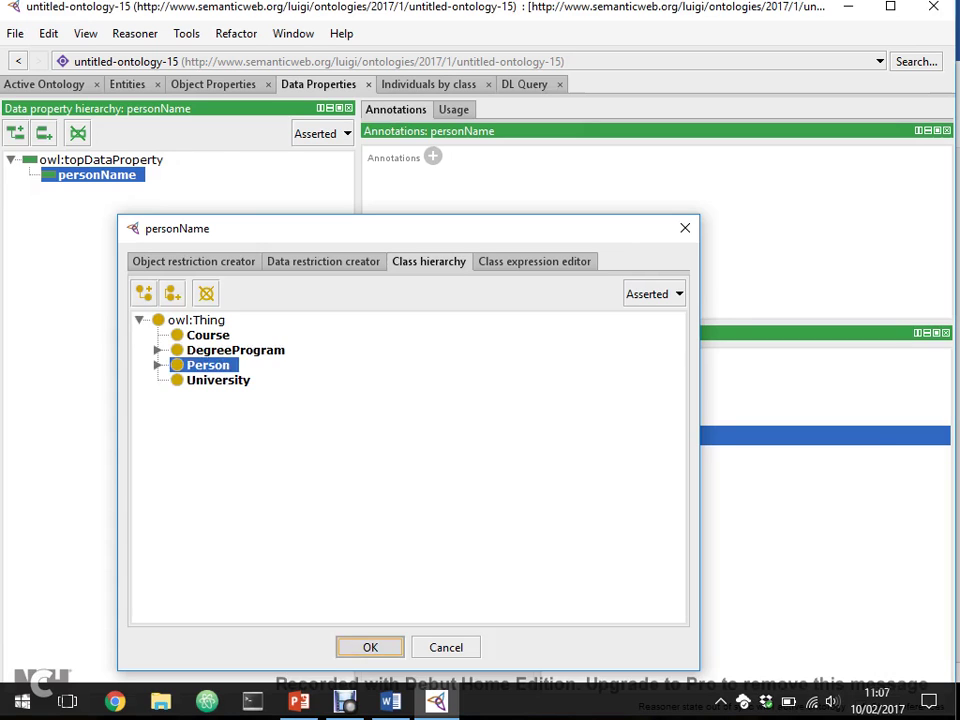
click(370, 647)
click(592, 494)
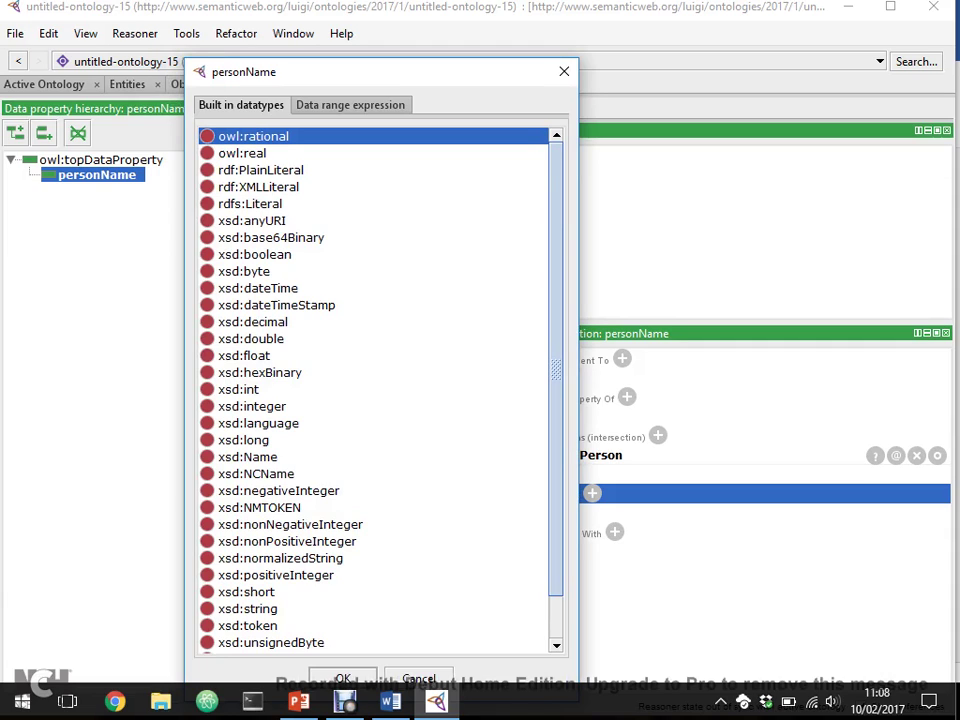
click(260, 170)
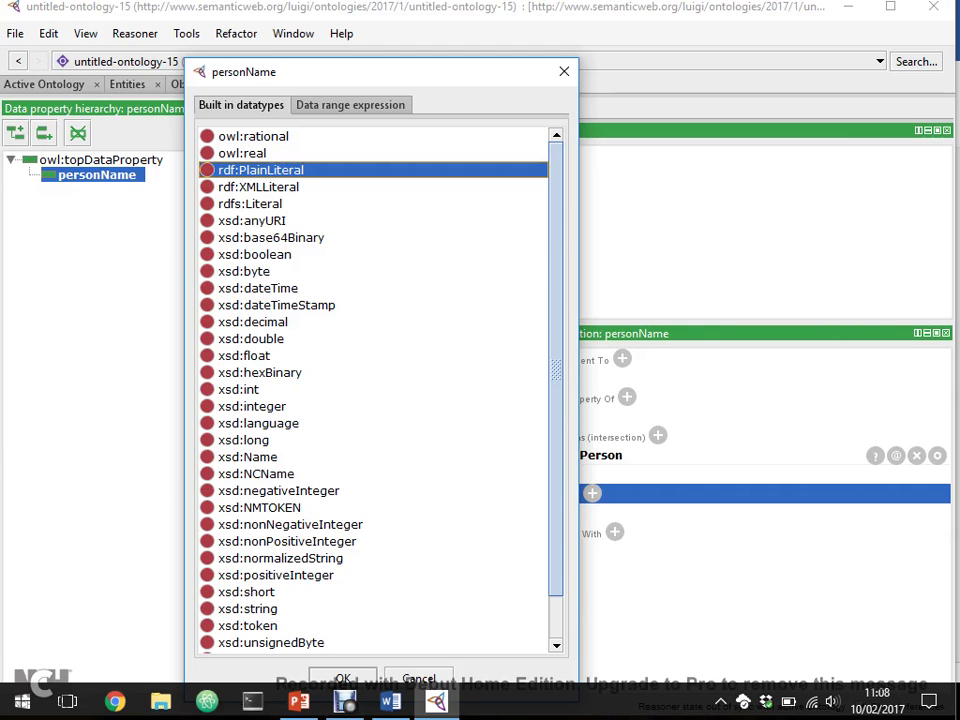
key(Return)
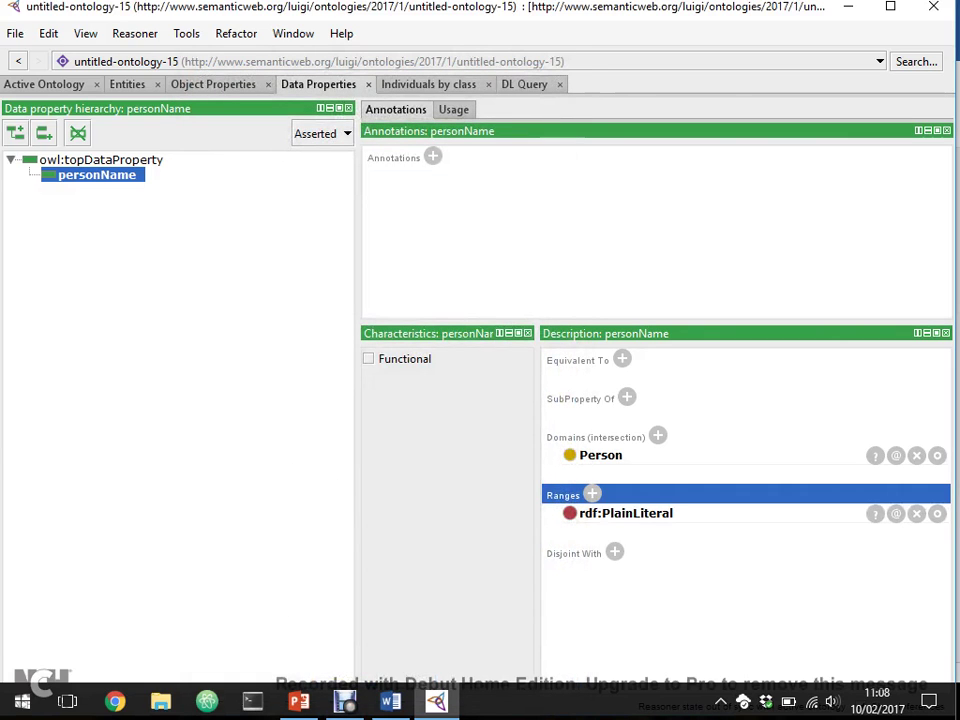
- Create a data property named courseCredits directly under owl:topDataProperty
click(101, 159)
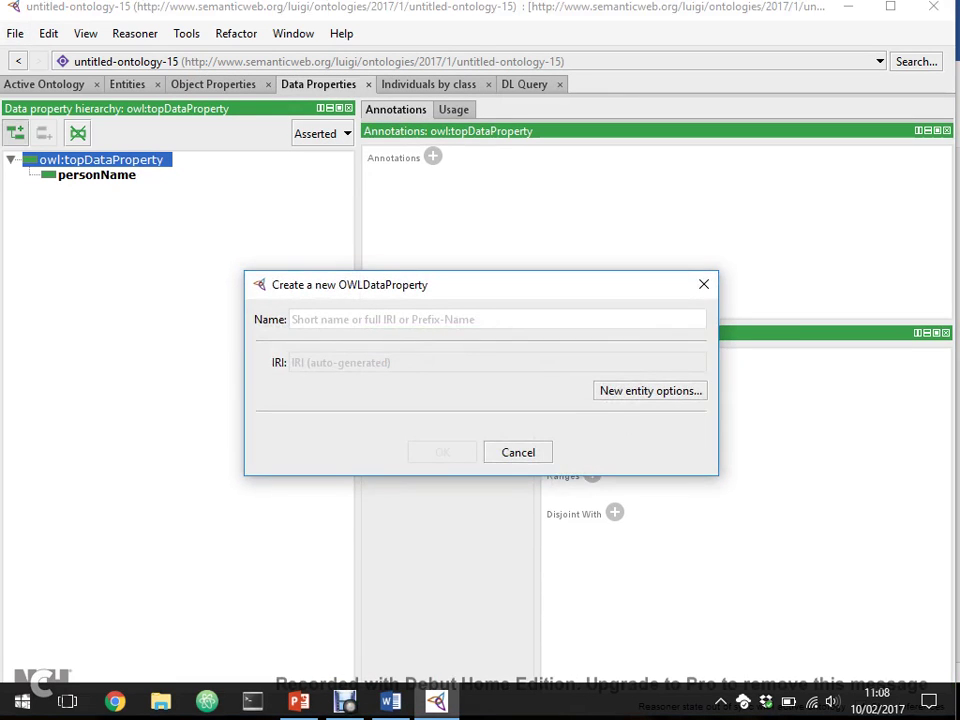
text(course)
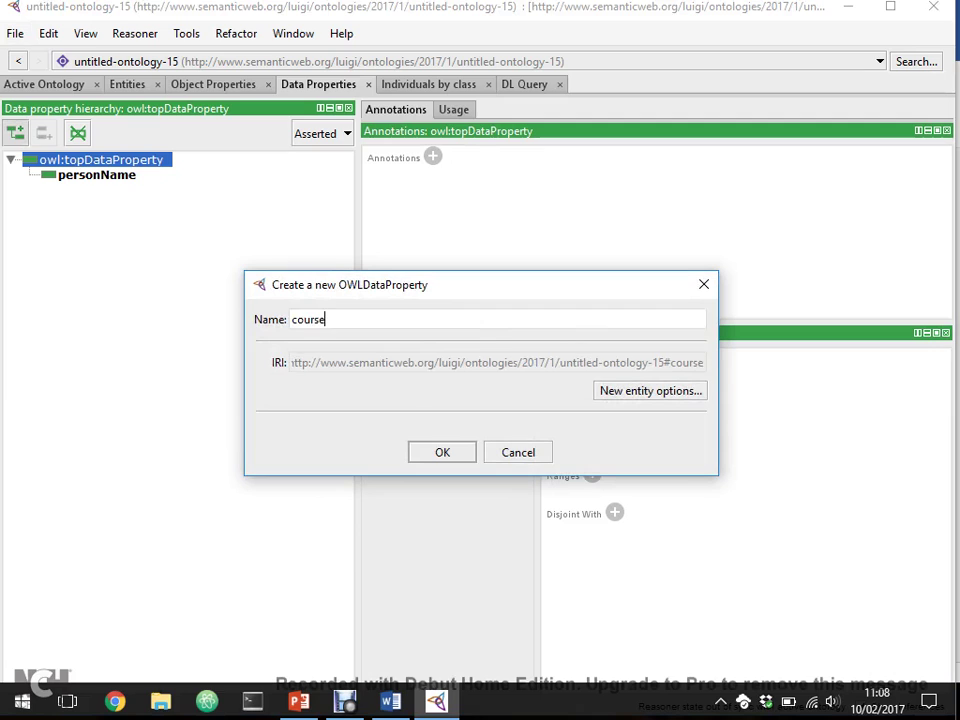
text(Credits)
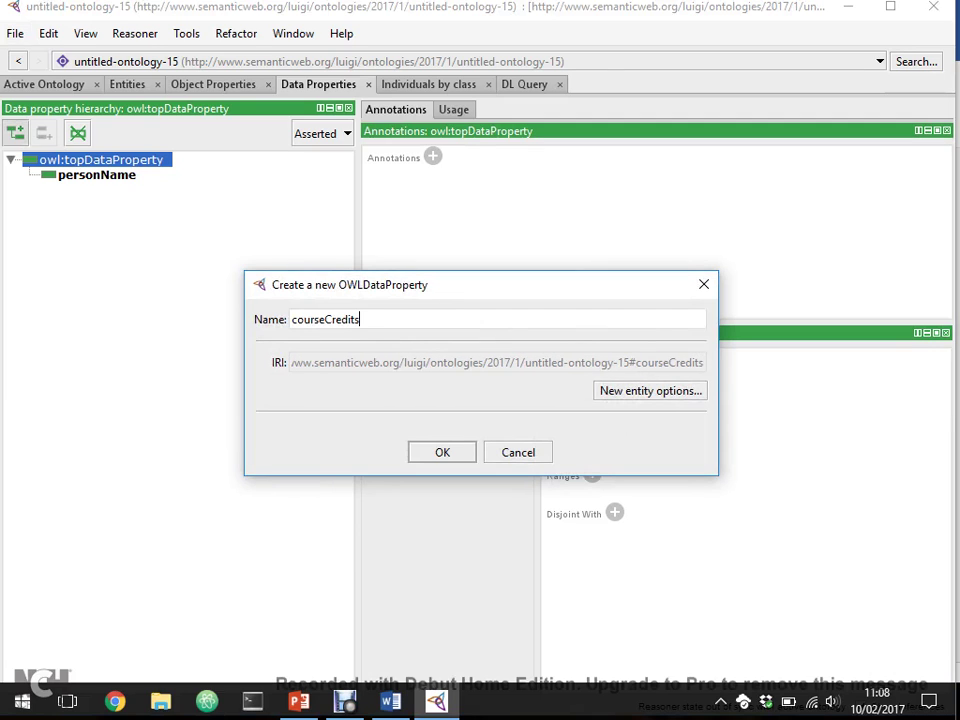
key(Return)
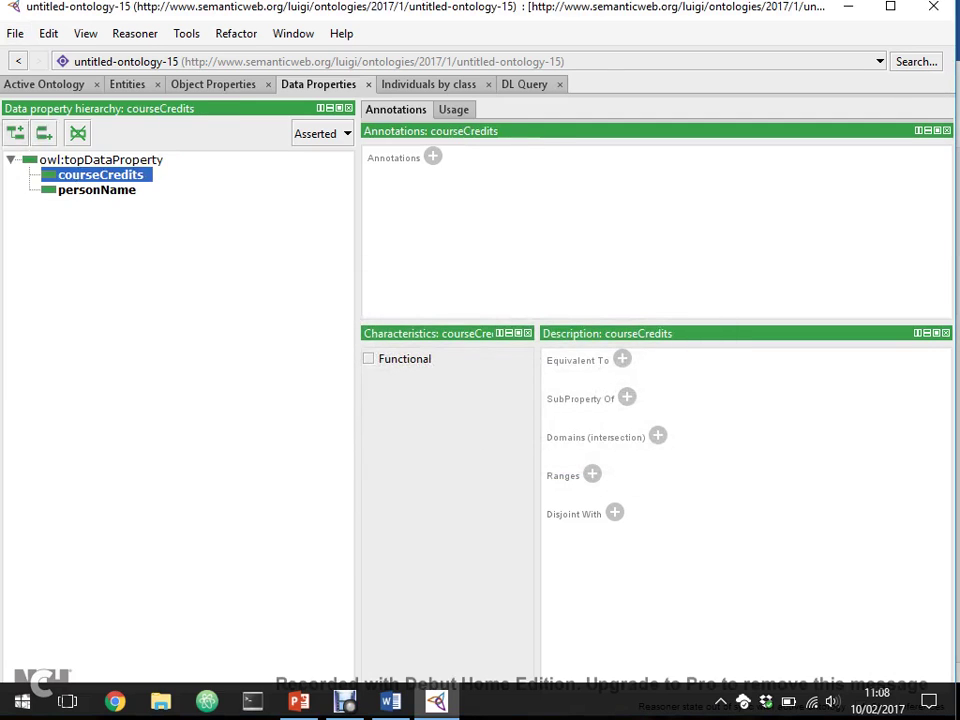
- Set the domain of the courseCredits data property to the Course class and its range to xsd:int
click(652, 437)
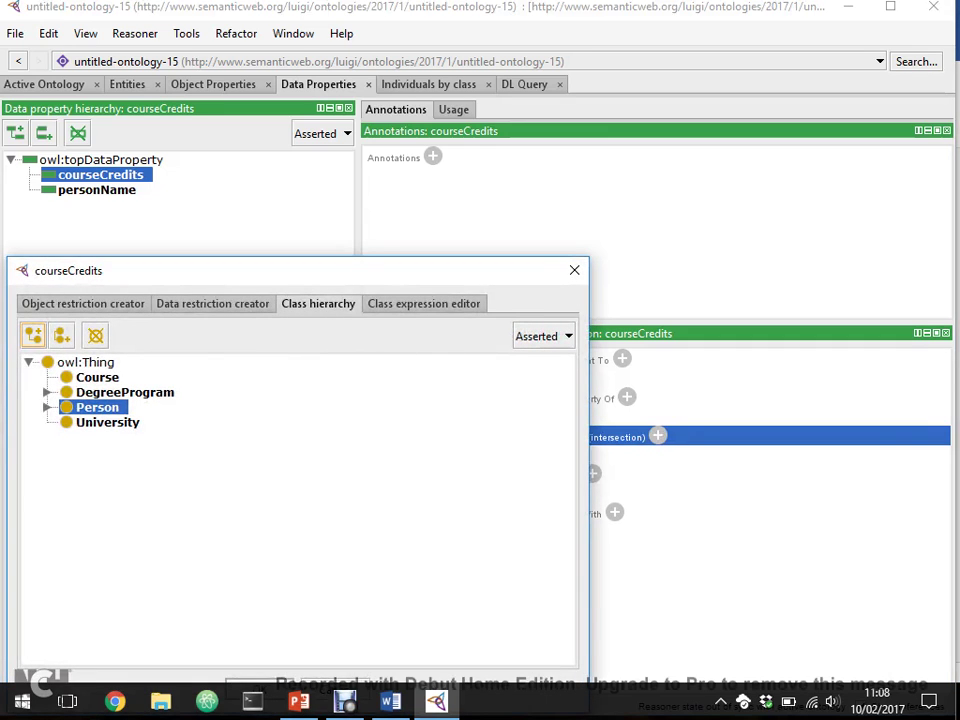
click(97, 377)
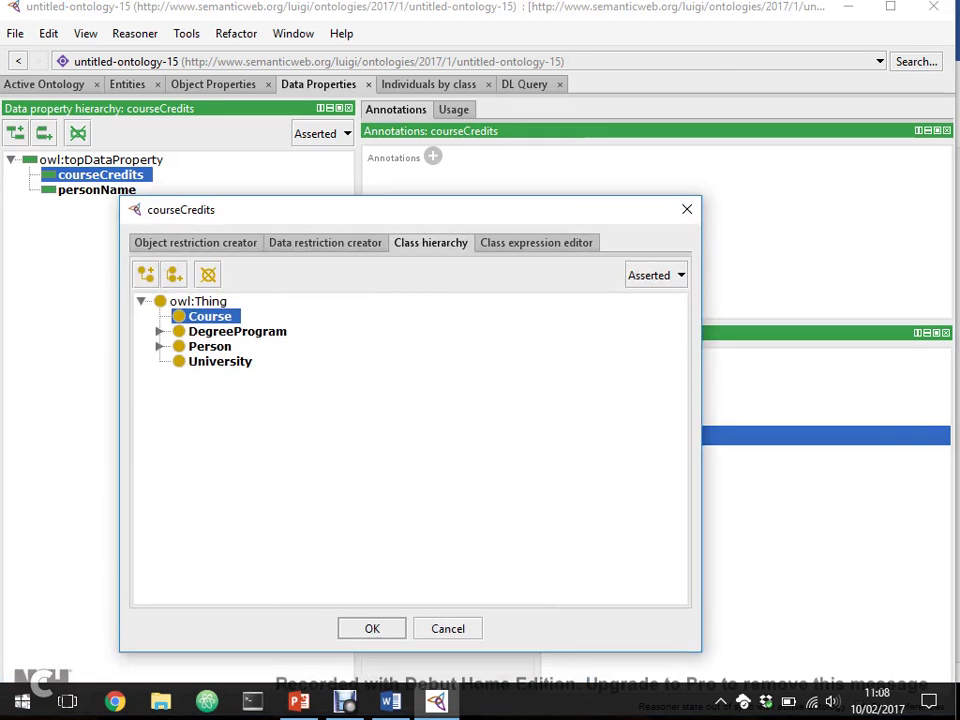
key(Return)
click(592, 494)
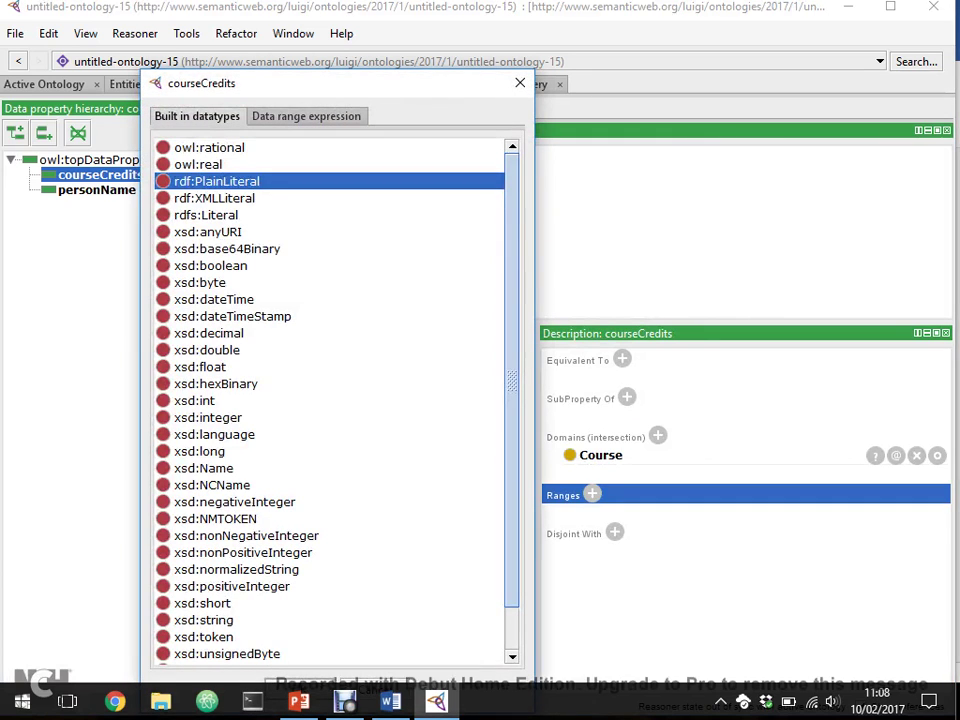
click(194, 400)
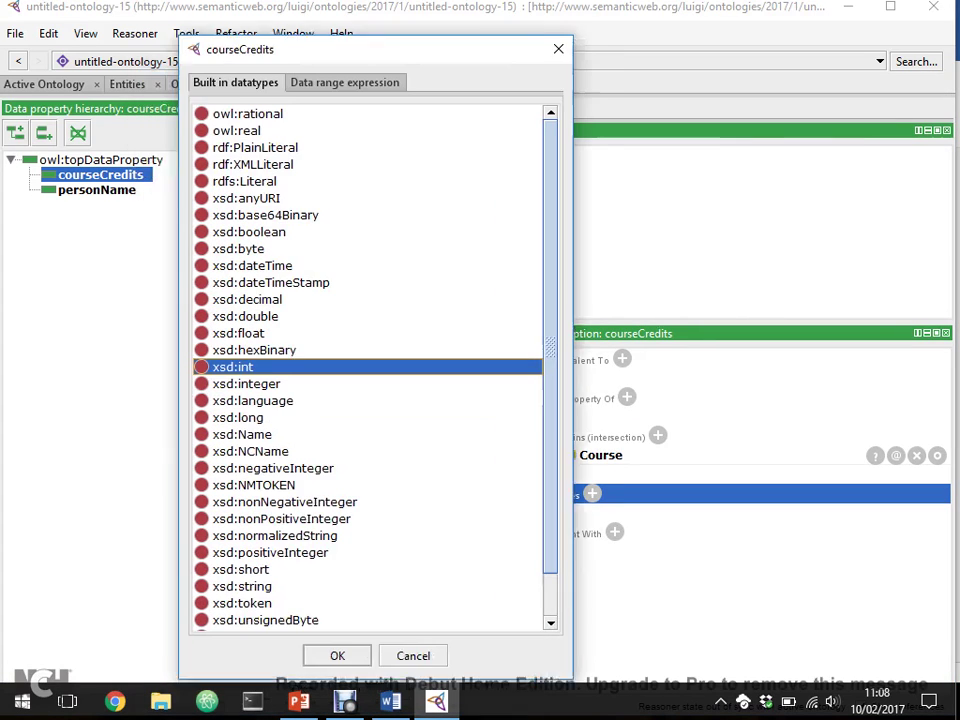
key(Return)
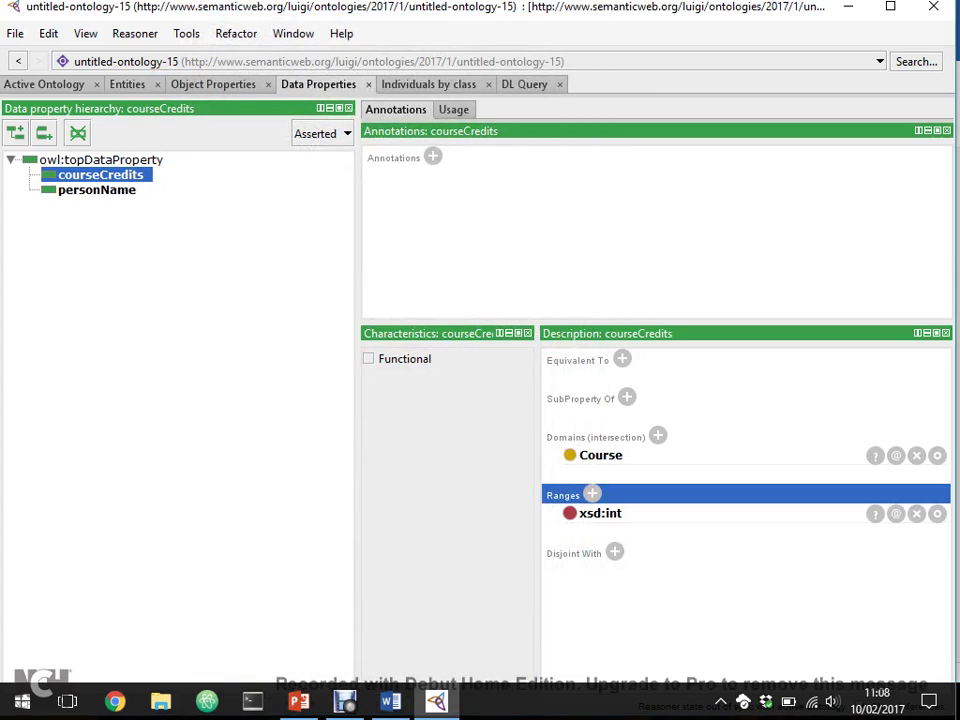
- Create a data property named courseHours as a sibling of courseCredits
click(43, 132)
text(course)
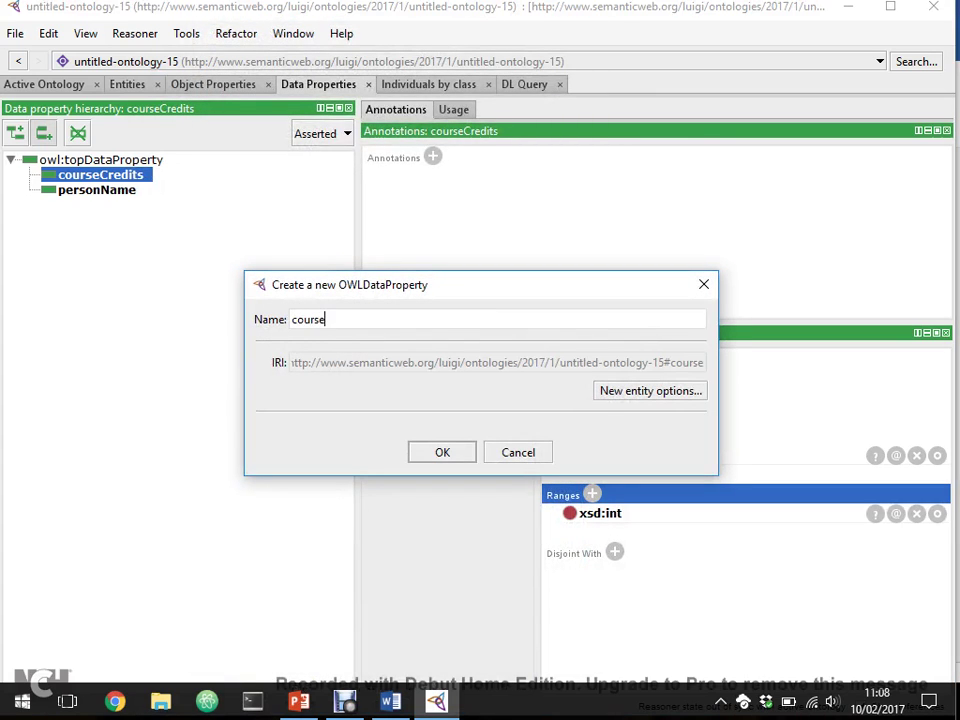
text(Hours)
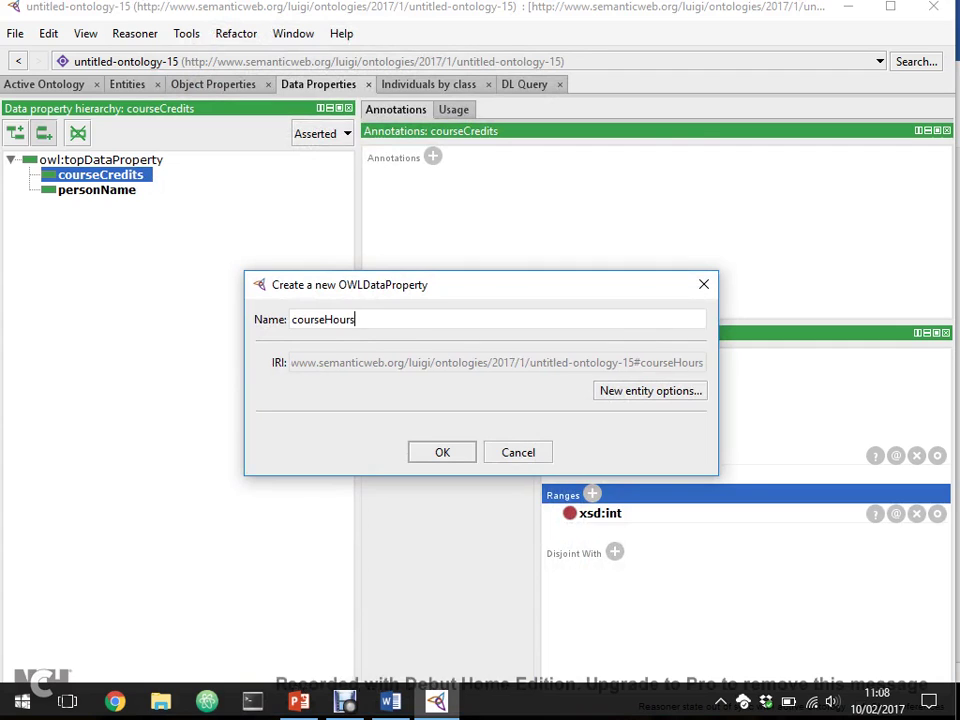
key(Return)
- Set the domain of the courseHours data property to the Course class and its range to xsd:int
click(658, 436)
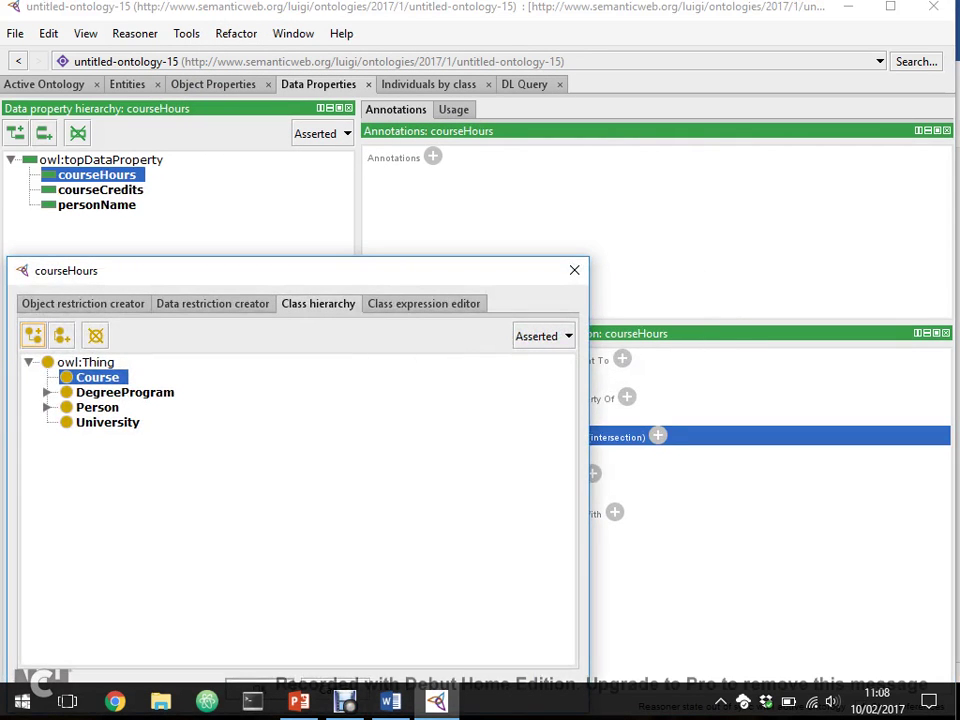
click(347, 628)
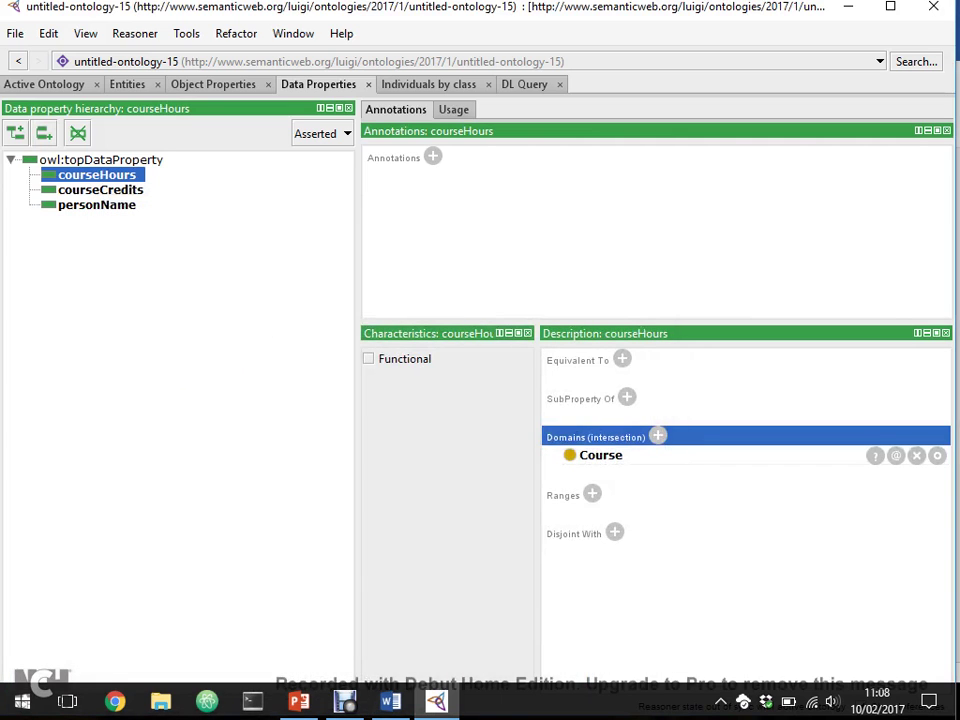
click(592, 494)
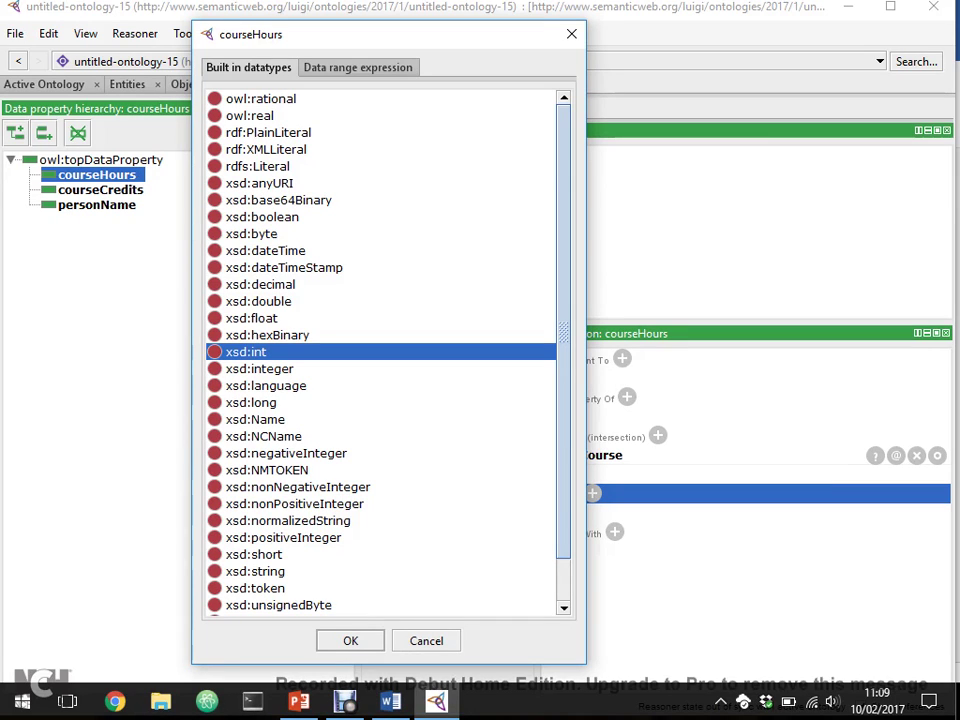
click(350, 640)
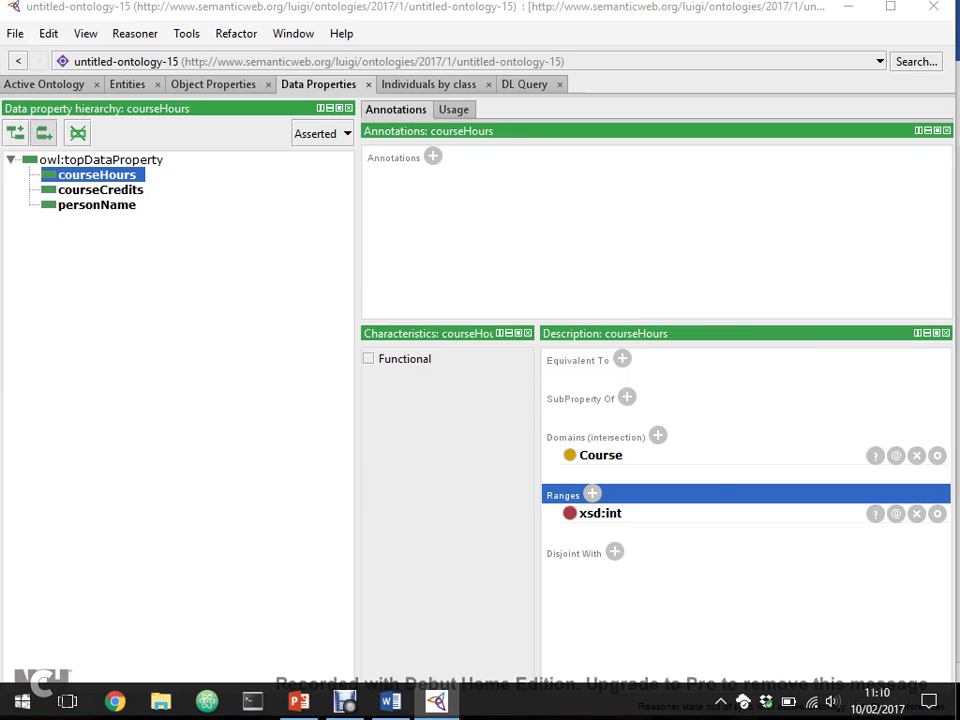
- Create a sibling data property named courseName with the Course class as domain and rdf:PlainLiteral as range
text(courseName)
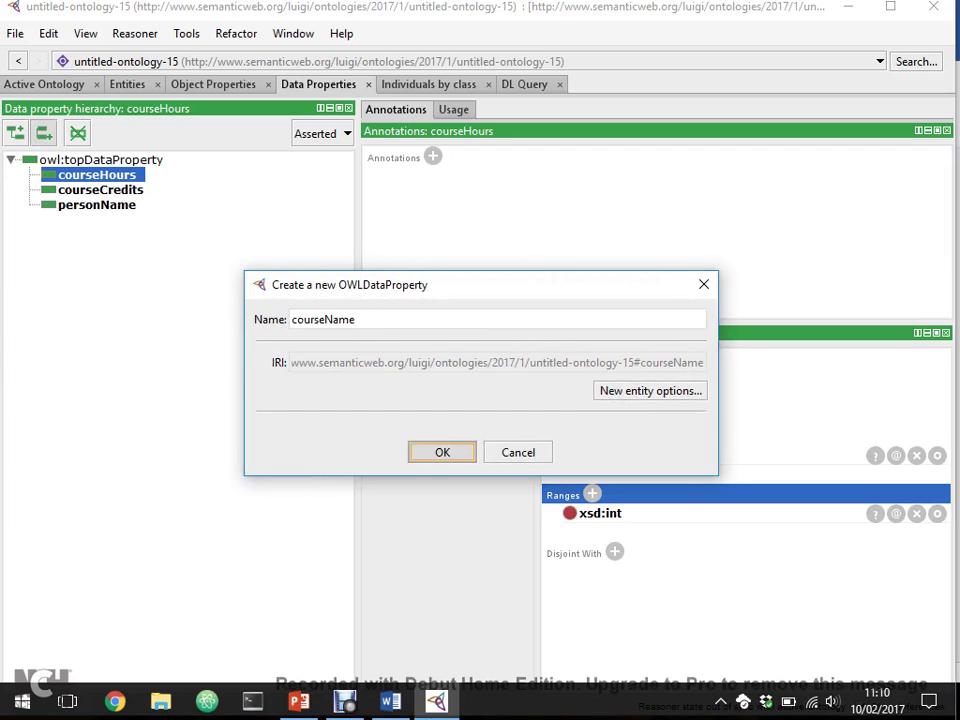
key(Return)
click(658, 435)
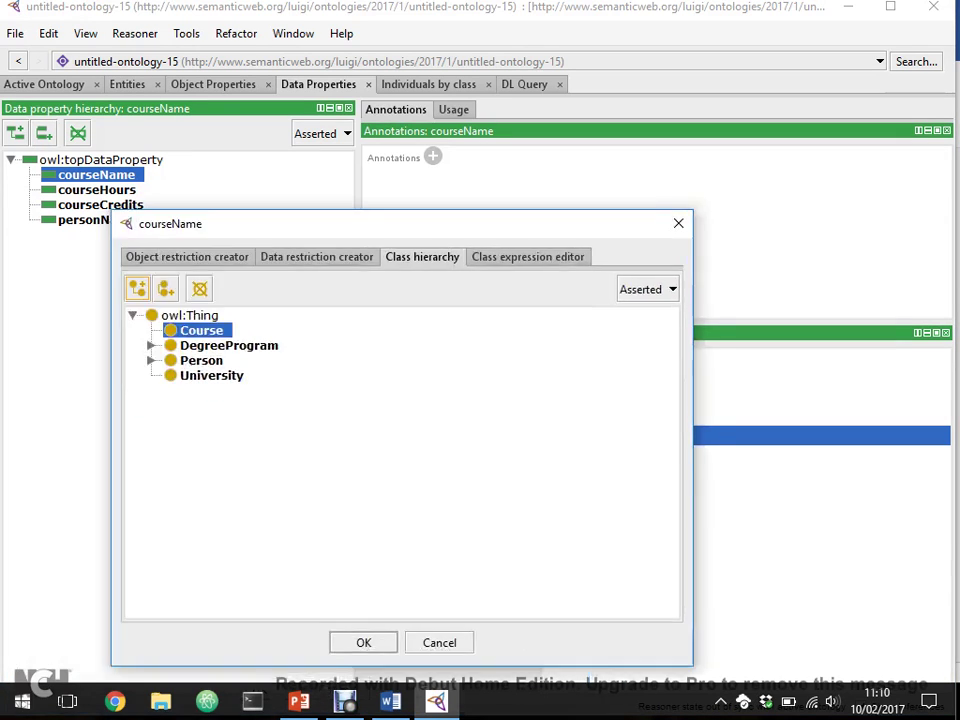
key(Return)
click(592, 494)
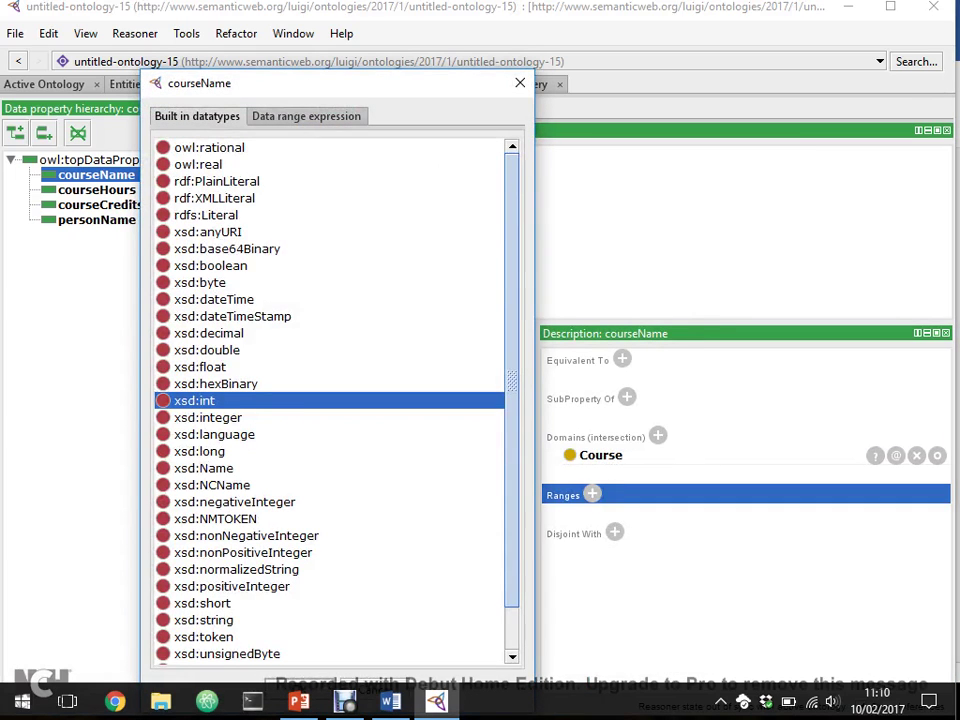
click(216, 181)
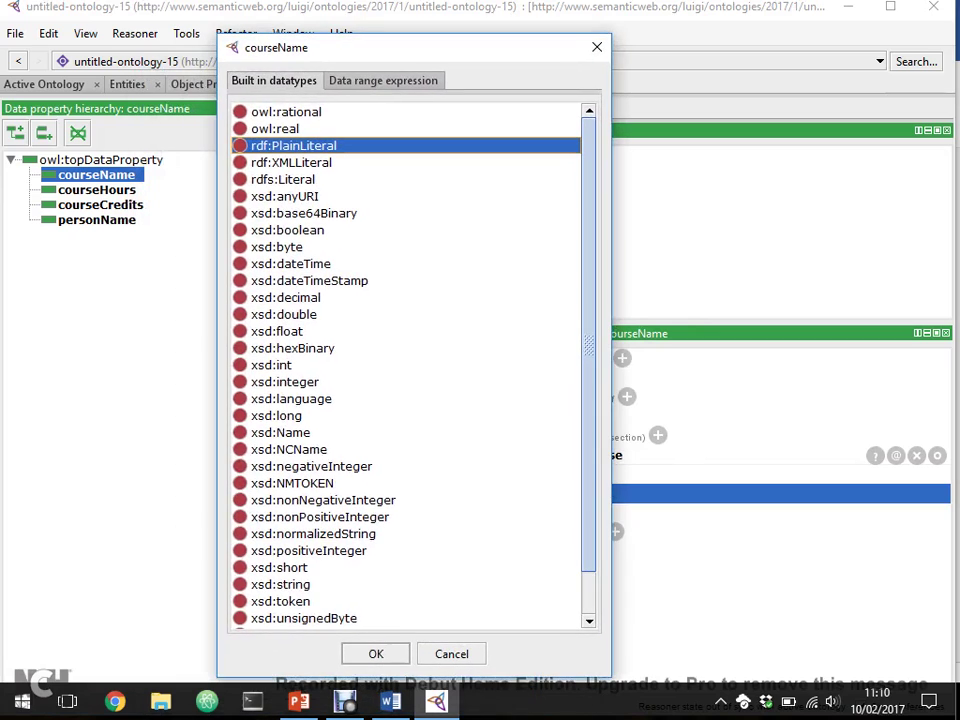
key(Return)
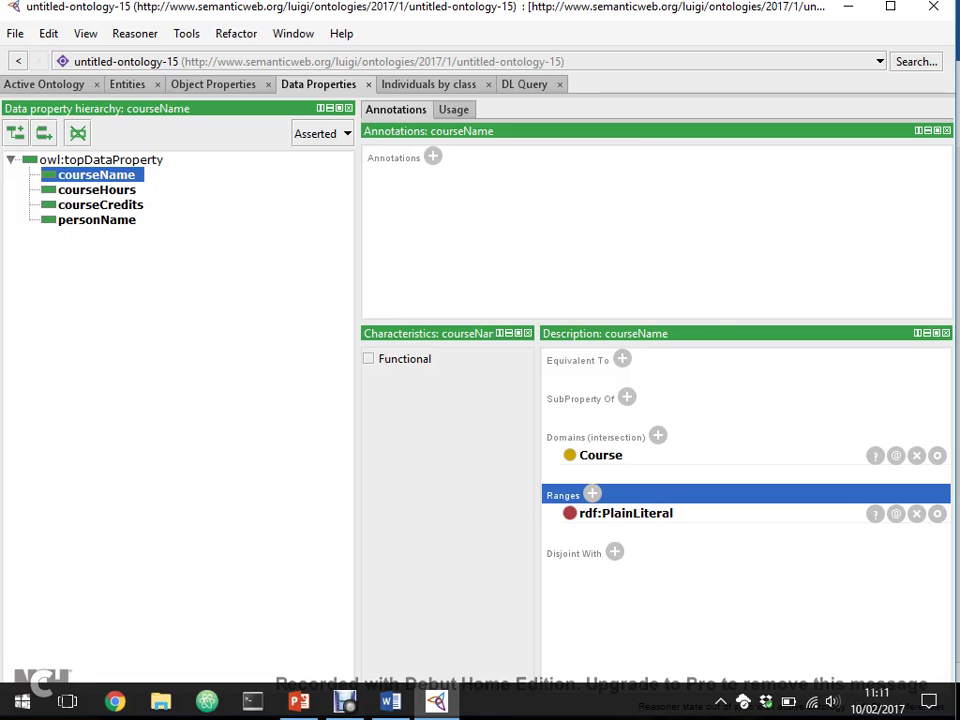
- Create a data property named degreeName as a sibling of courseName
click(43, 133)
text(degree)
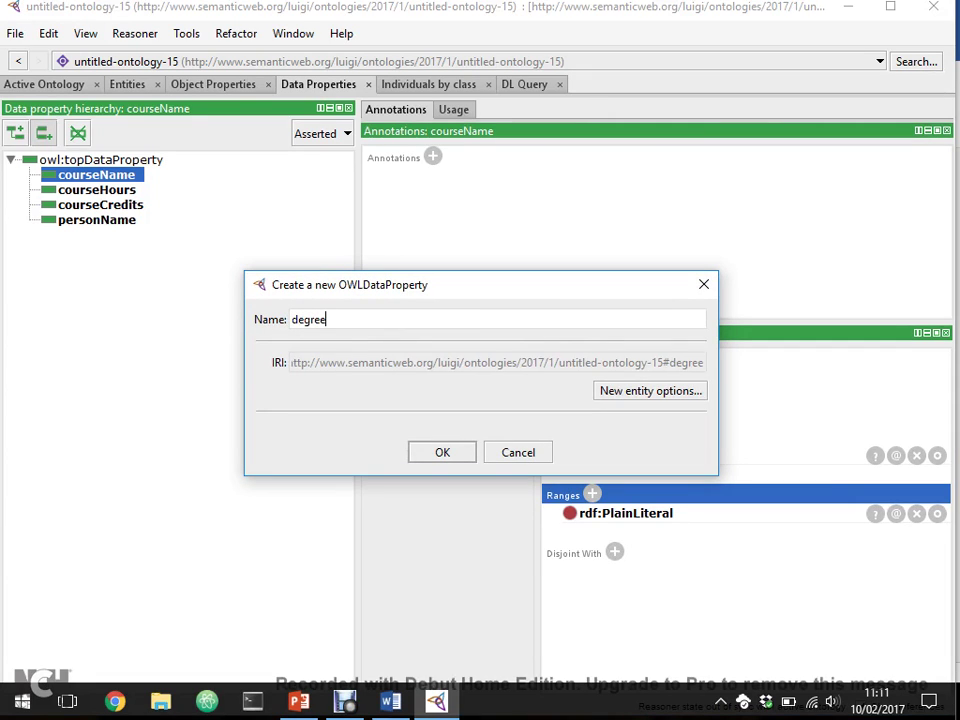
text(Name)
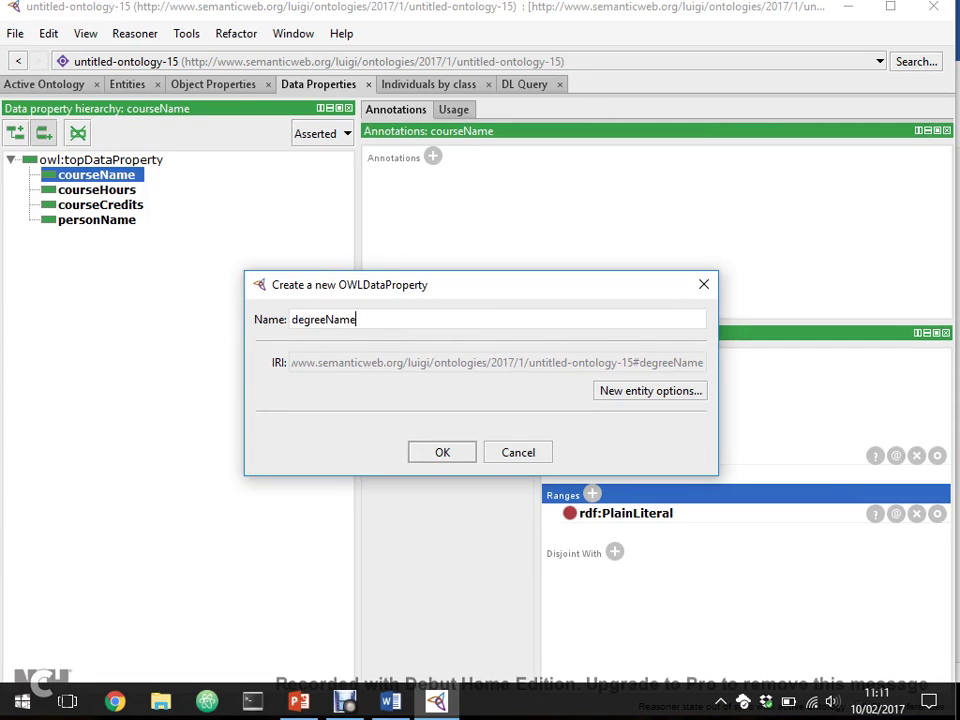
key(Return)
- Set the domain of the degreeName data property to the DegreeProgram class and its range to rdf:PlainLiteral
click(600, 437)
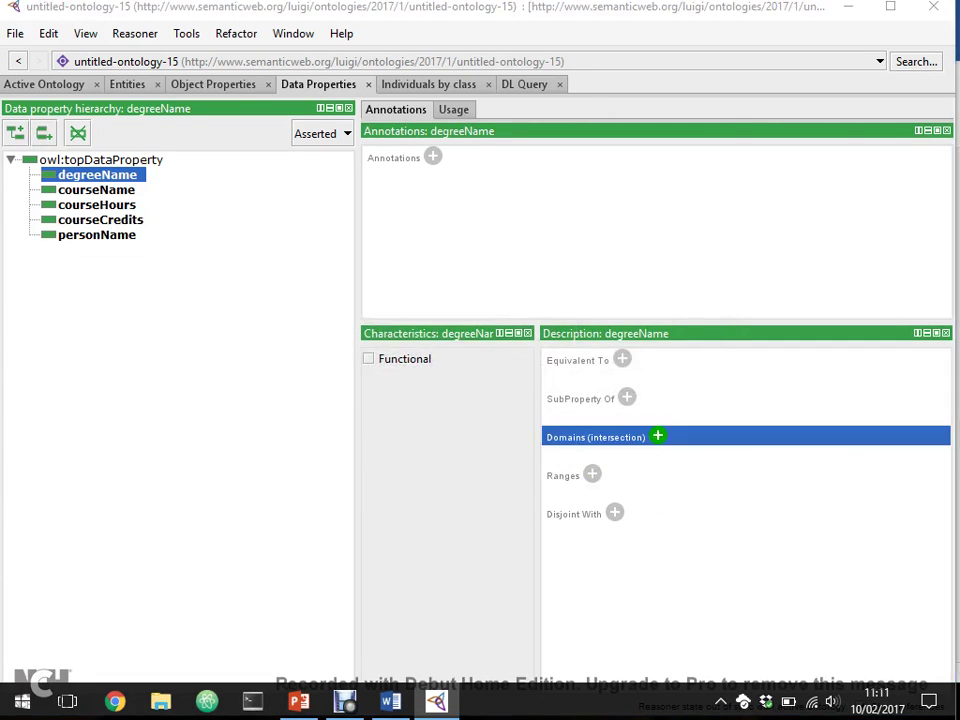
click(657, 436)
click(125, 392)
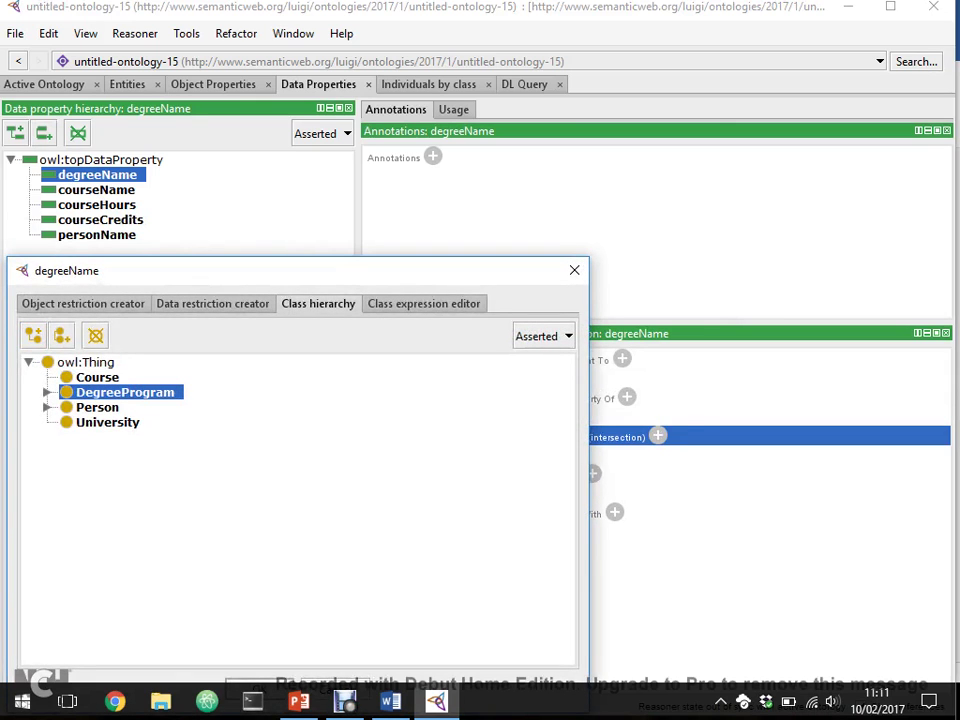
drag(300, 270, 408, 246)
click(362, 660)
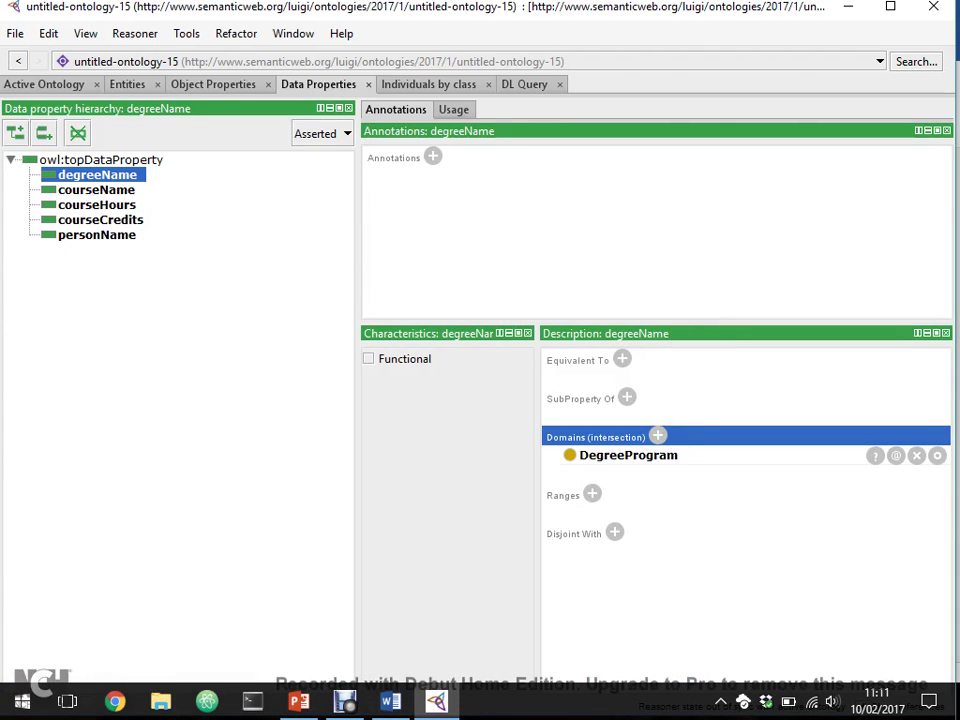
click(592, 494)
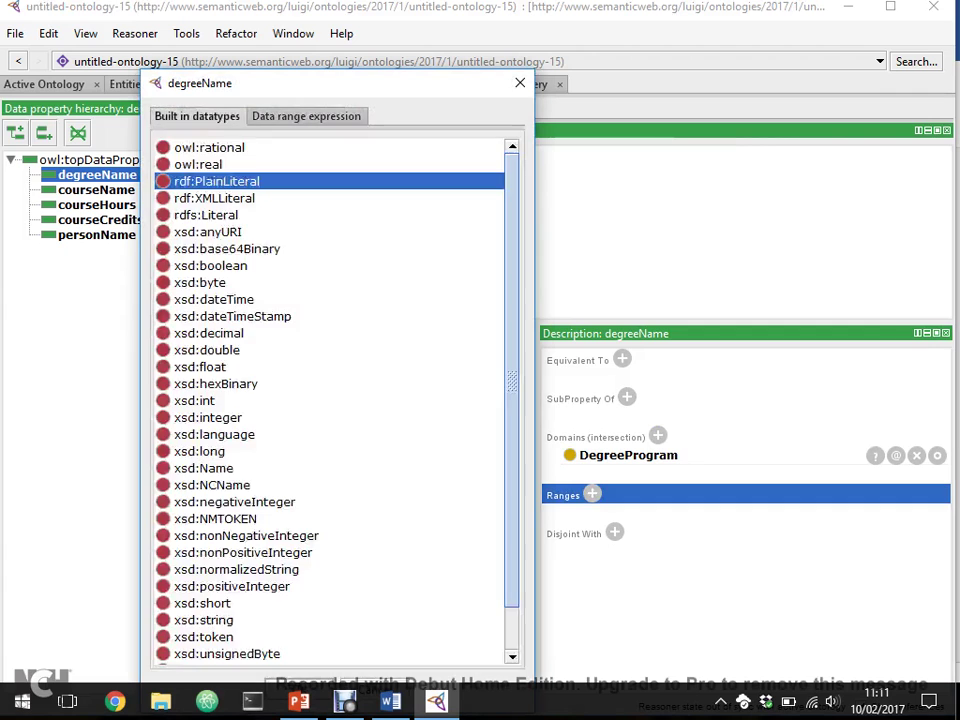
drag(300, 83, 350, 61)
click(349, 667)
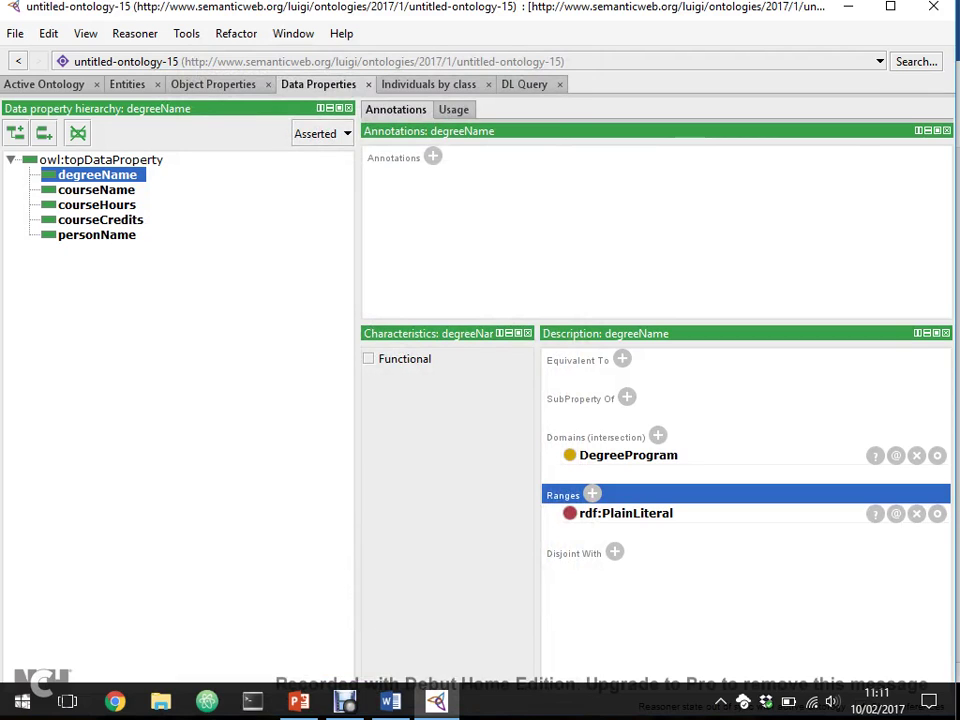
- Create a data property named universityName as a sibling of degreeName
key(ctrl+i)
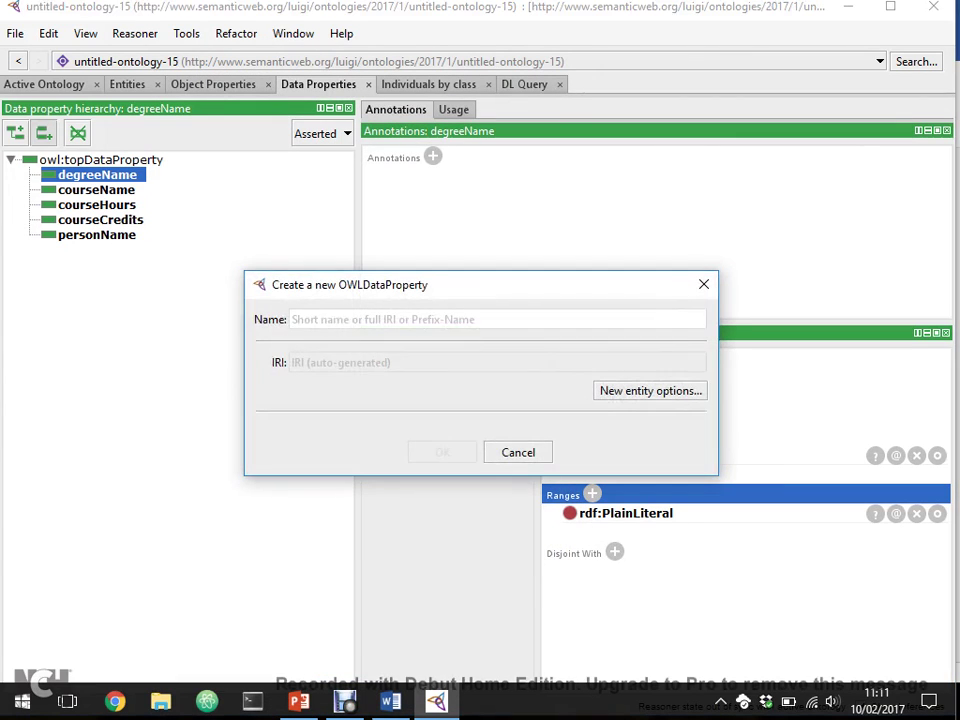
text(university)
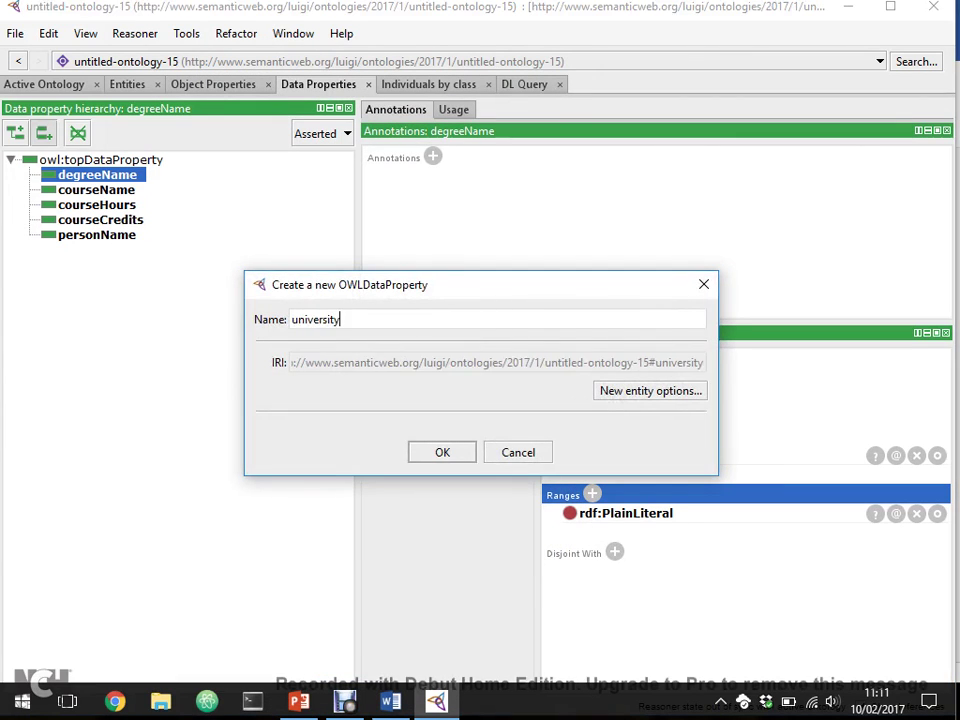
text(Name)
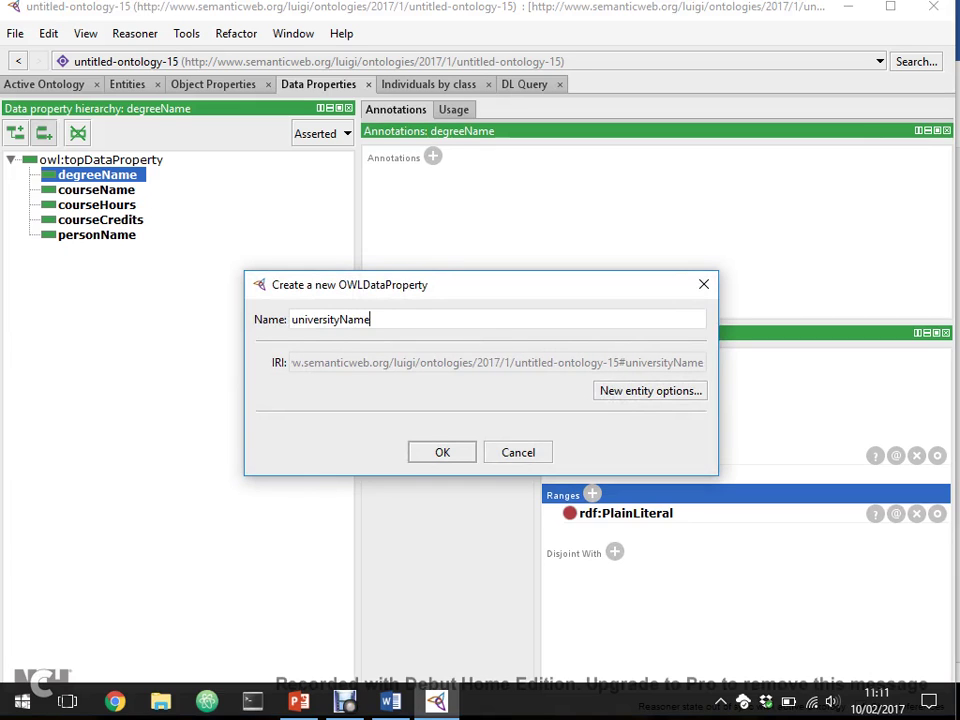
key(Return)
- Set the domain of the universityName data property to the University class and its range to rdf:PlainLiteral
click(658, 436)
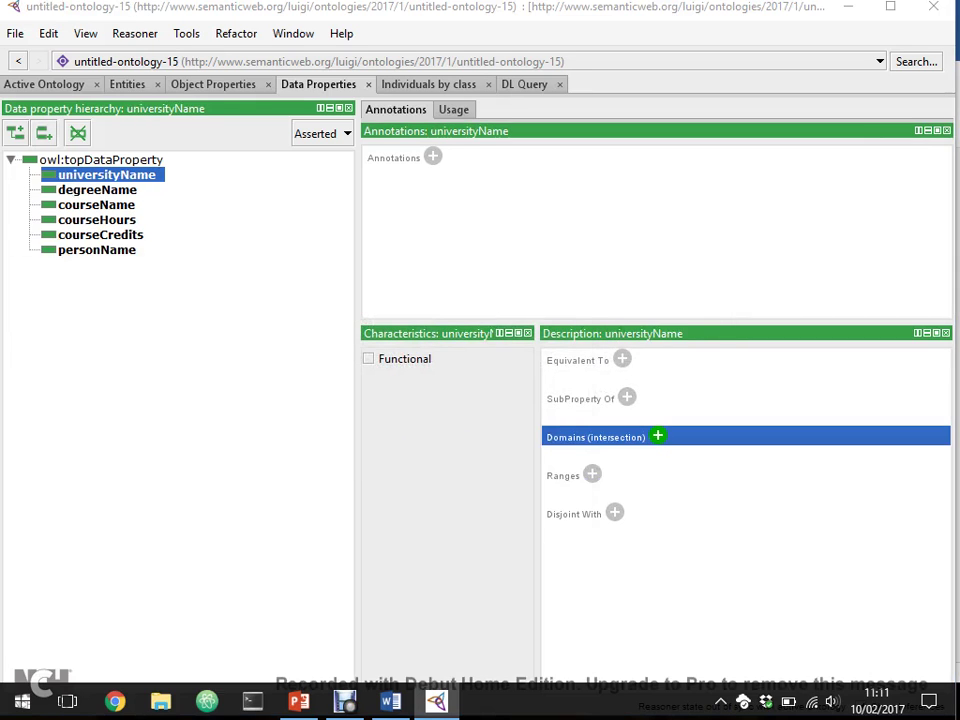
click(107, 422)
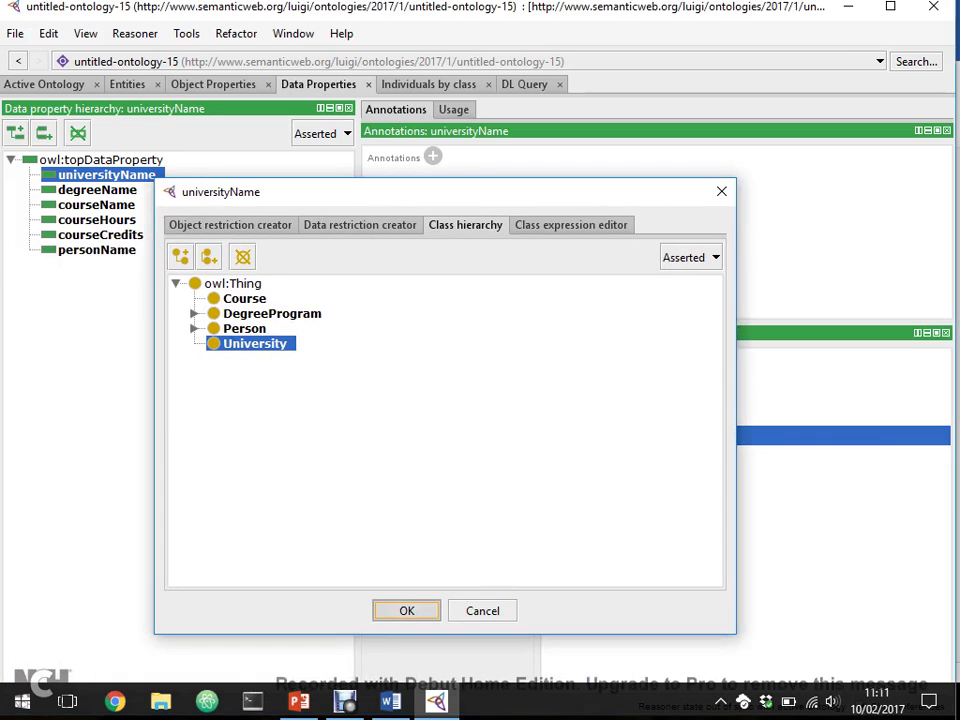
click(391, 622)
click(592, 494)
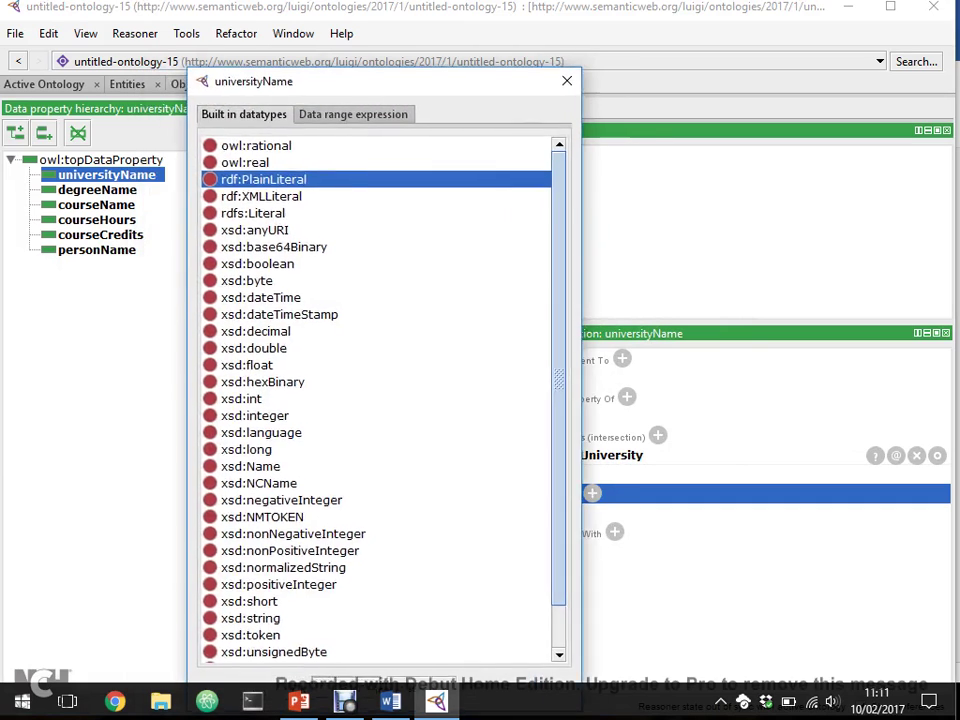
key(Return)
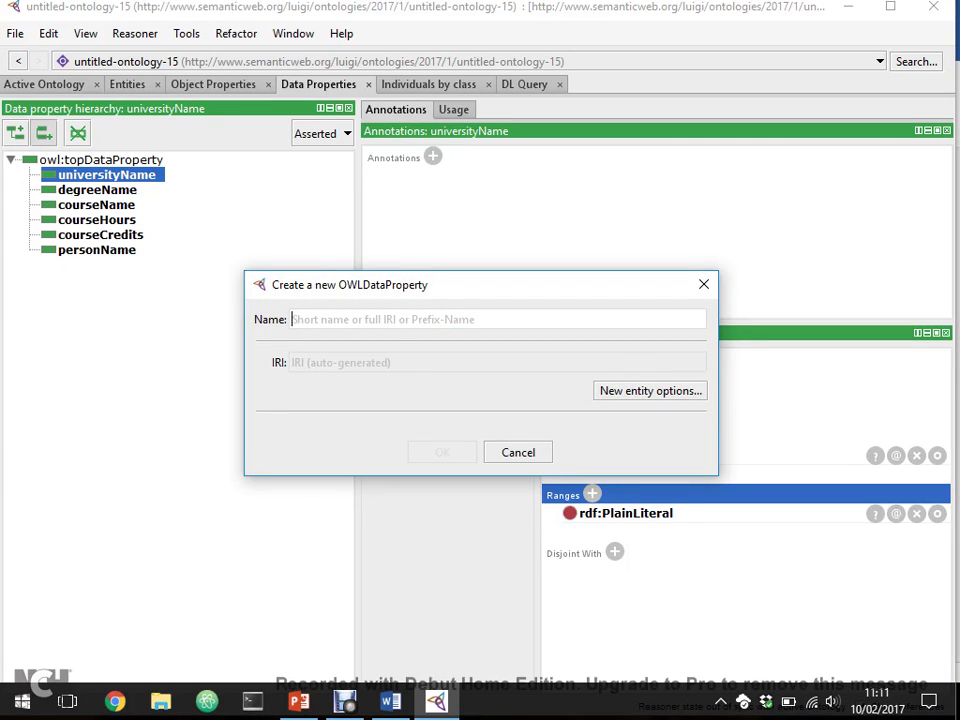
- Create a data property named faculty as a sibling of universityName and set its domain to the Teacher class
text(faculty)
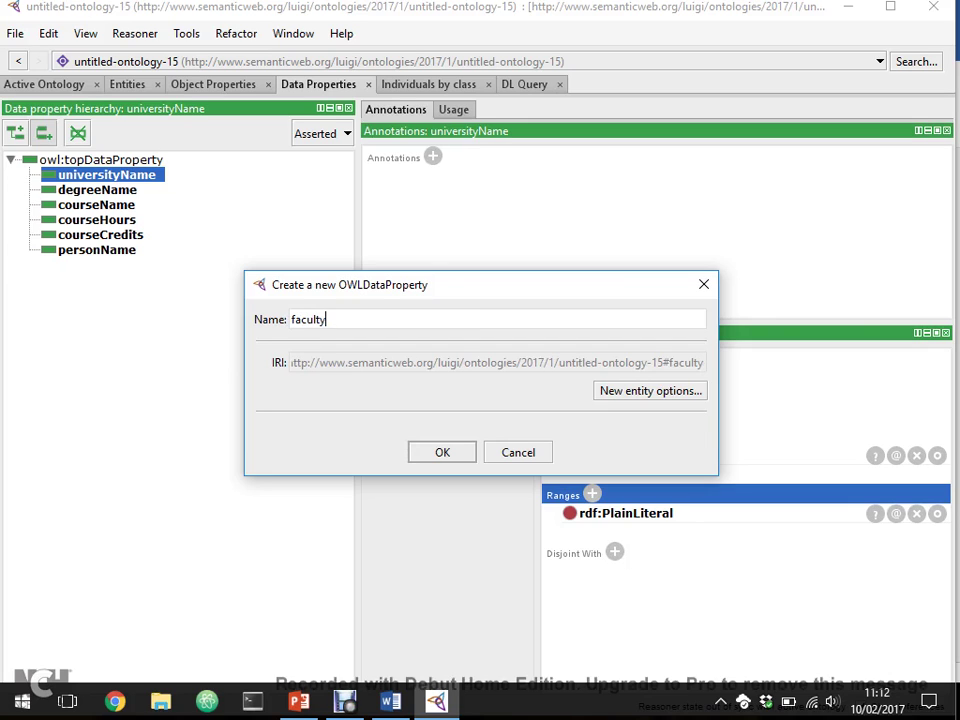
key(Return)
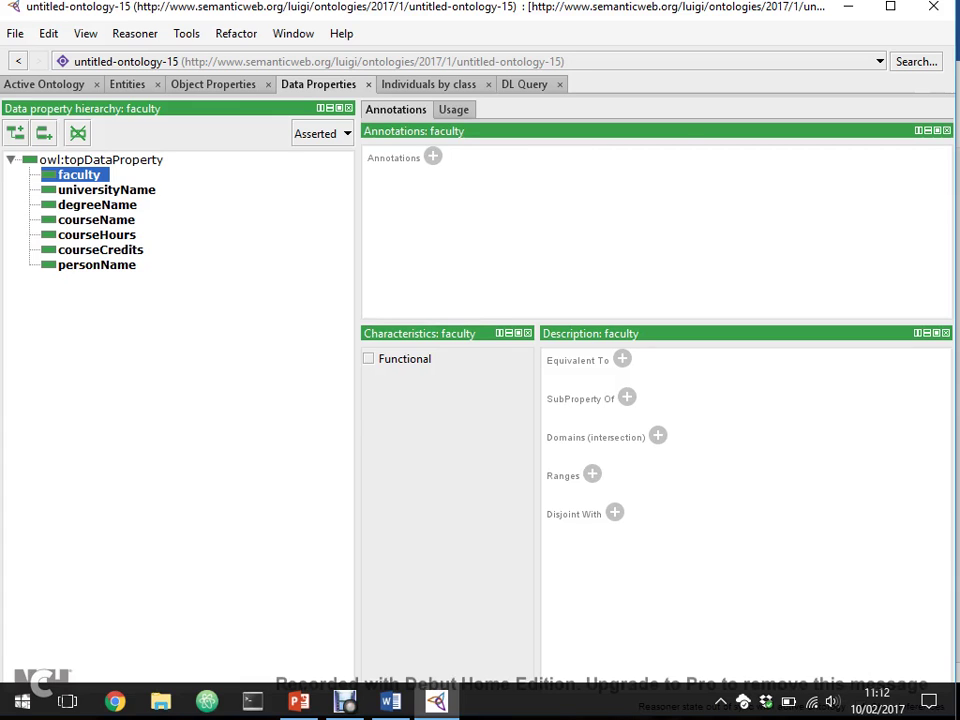
click(658, 436)
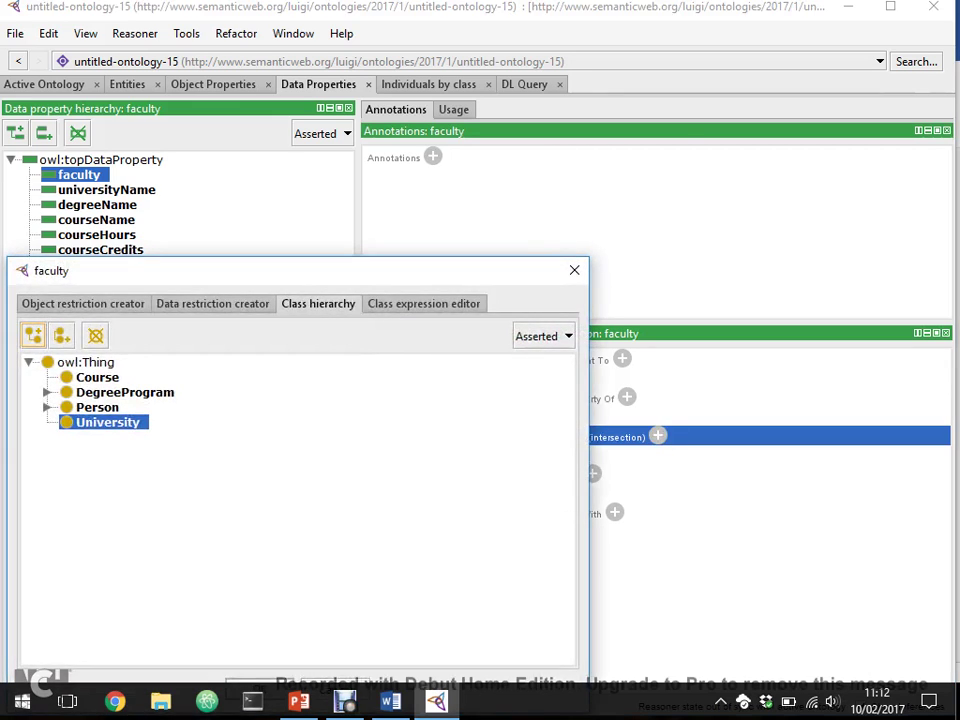
click(47, 407)
click(119, 437)
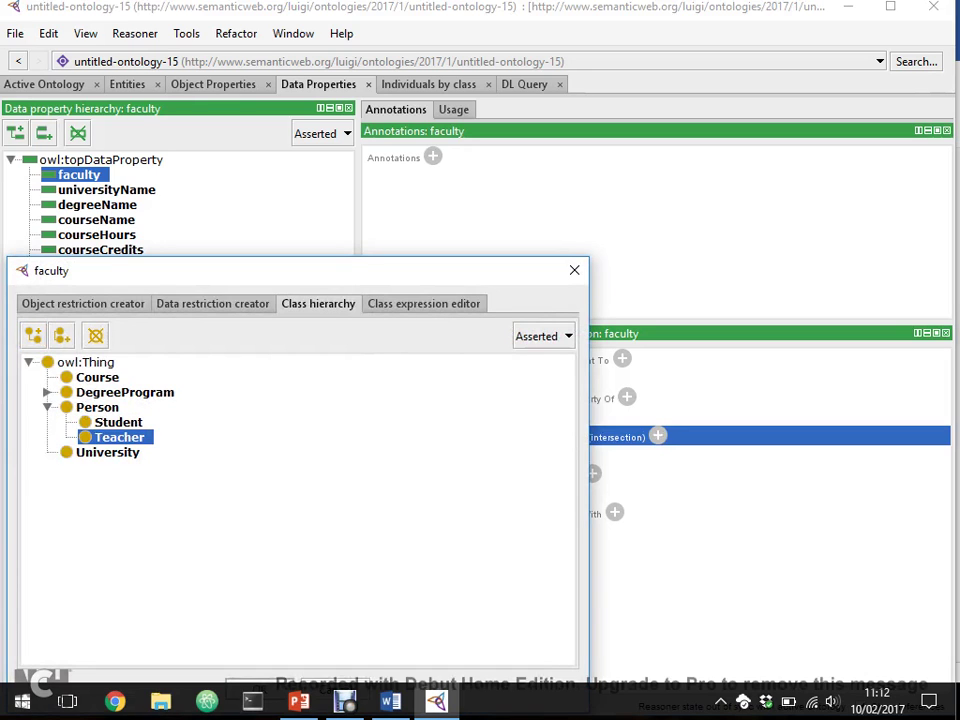
drag(300, 270, 416, 179)
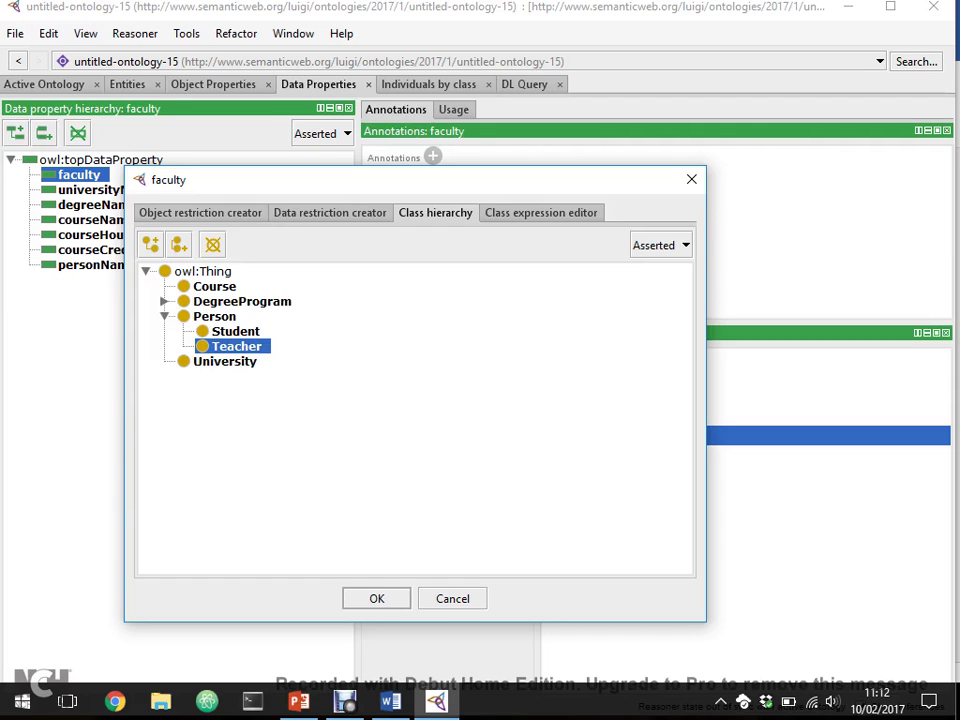
key(Return)
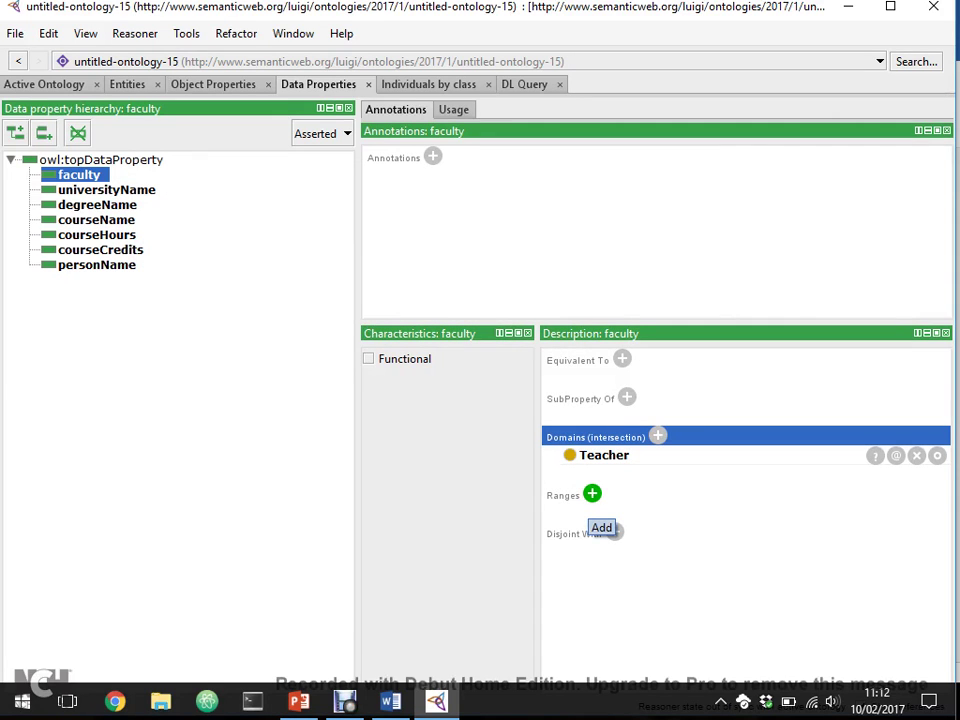
- Set the range of the faculty data property to the built-in datatype xsd:boolean
click(592, 494)
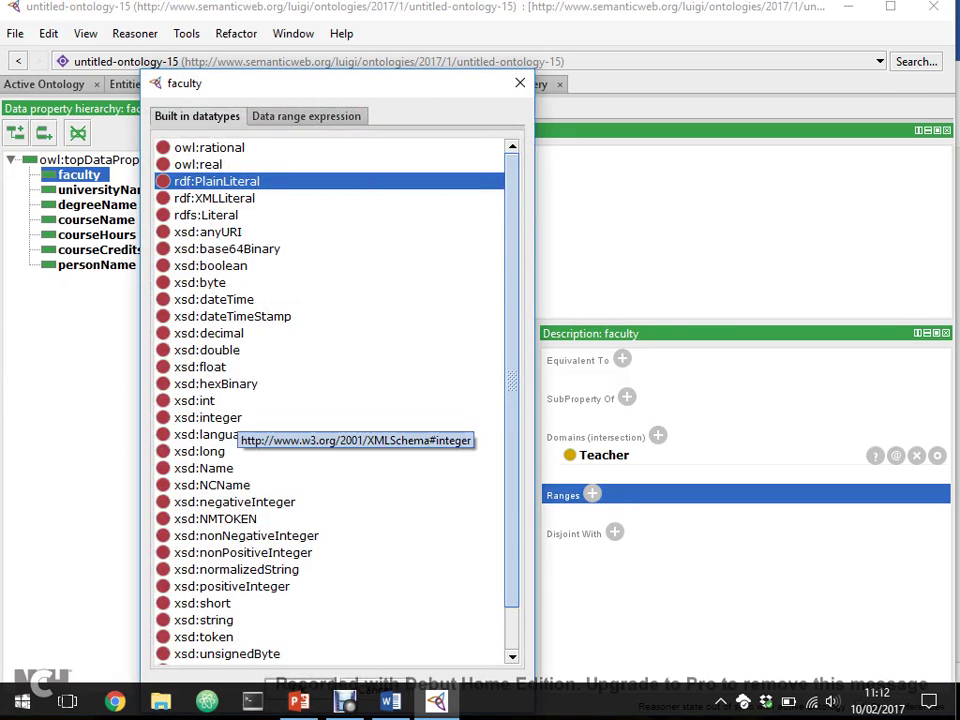
scroll(230, 425, down, 1)
scroll(230, 425, up, 1)
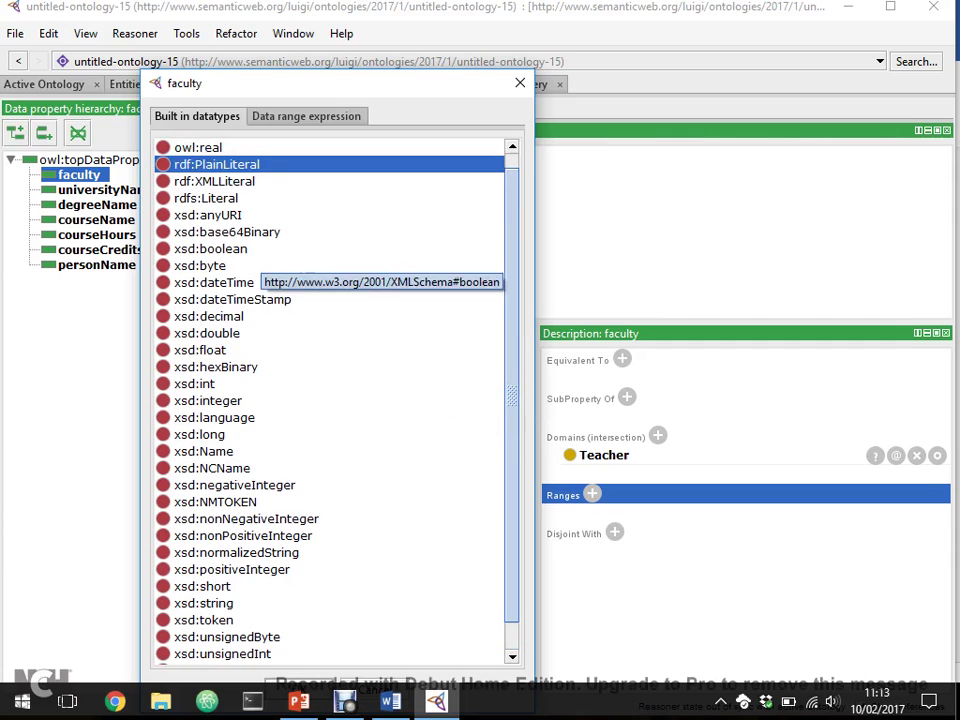
click(230, 248)
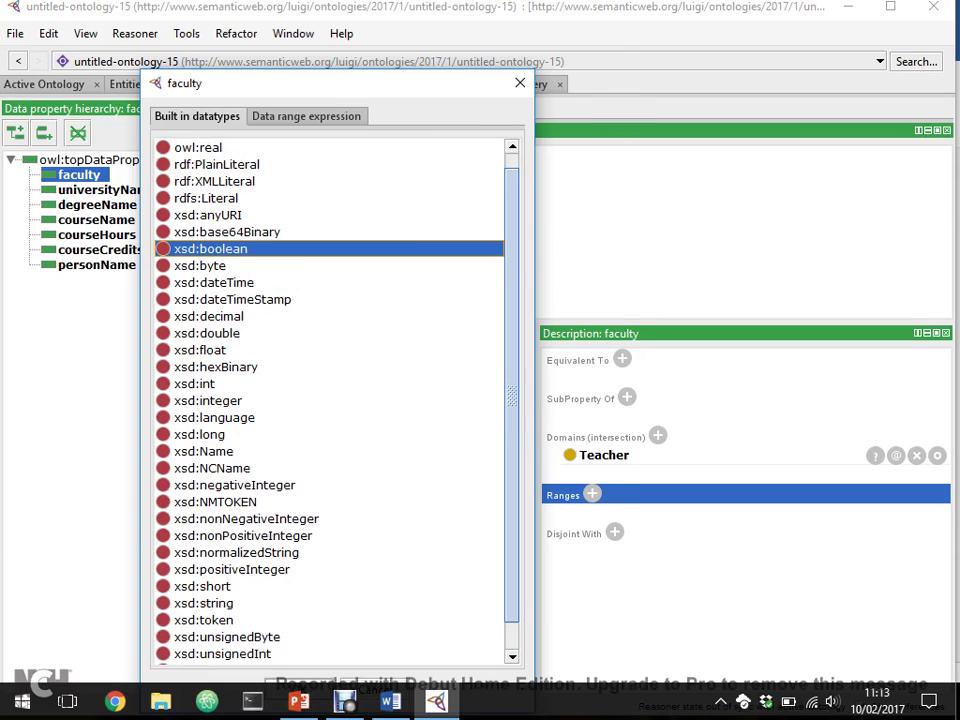
key(Return)
key(Return)
key(Return)
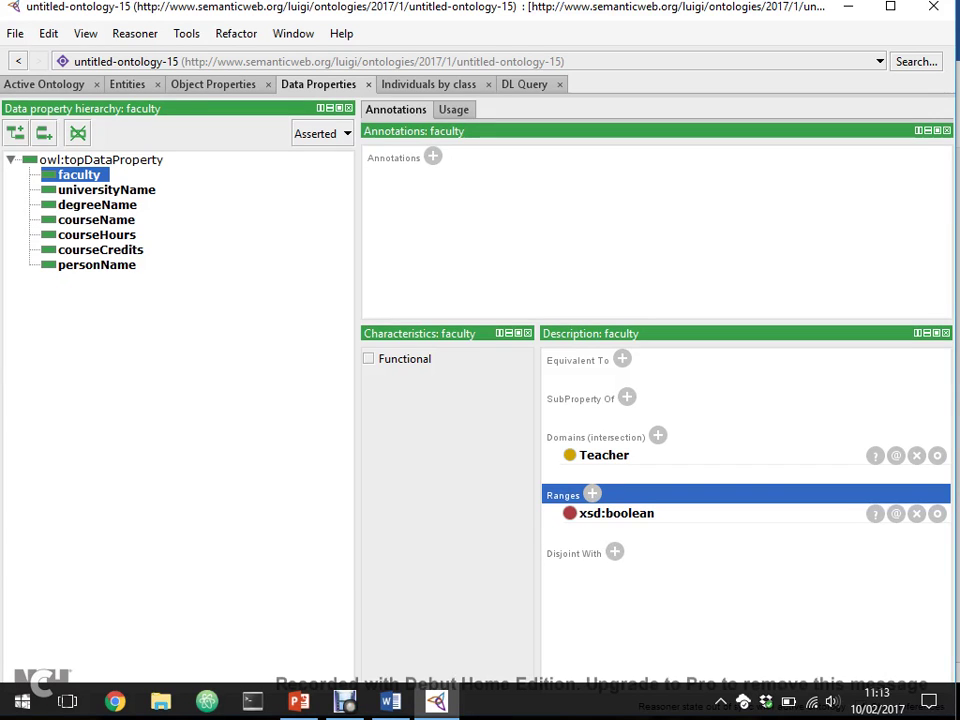
- Synchronize the reasoner and display the inferred class hierarchy
click(134, 33)
click(200, 78)
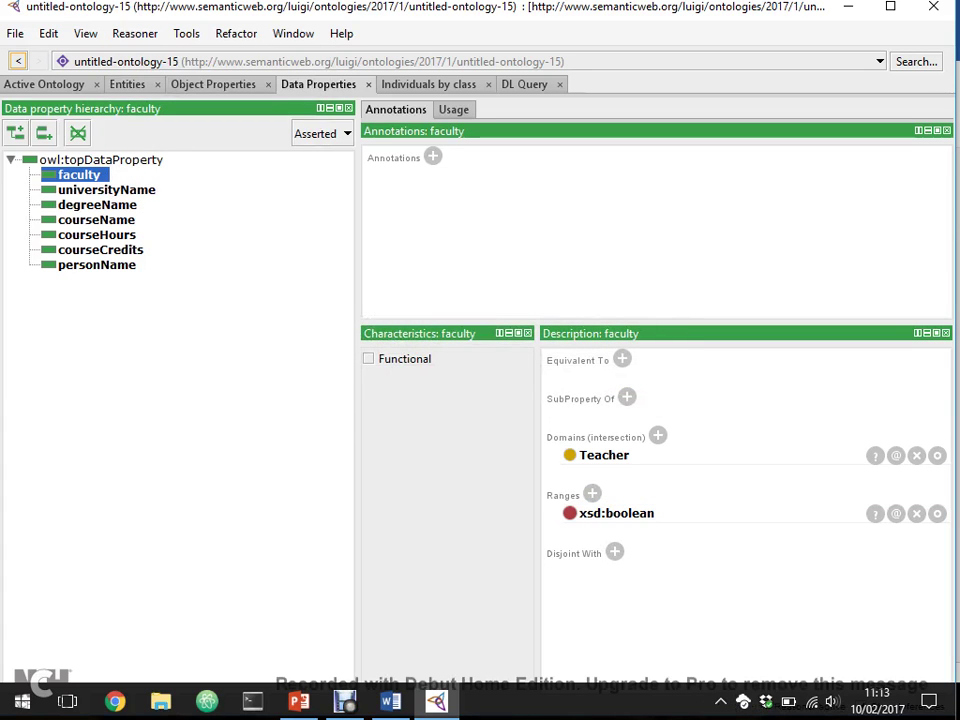
click(127, 84)
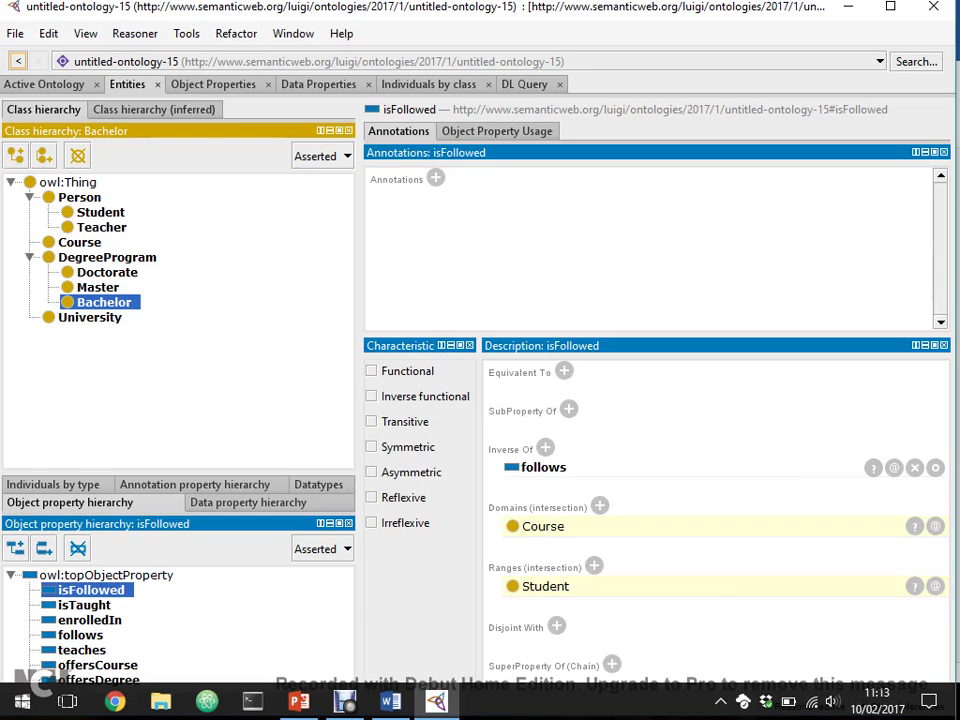
click(153, 109)
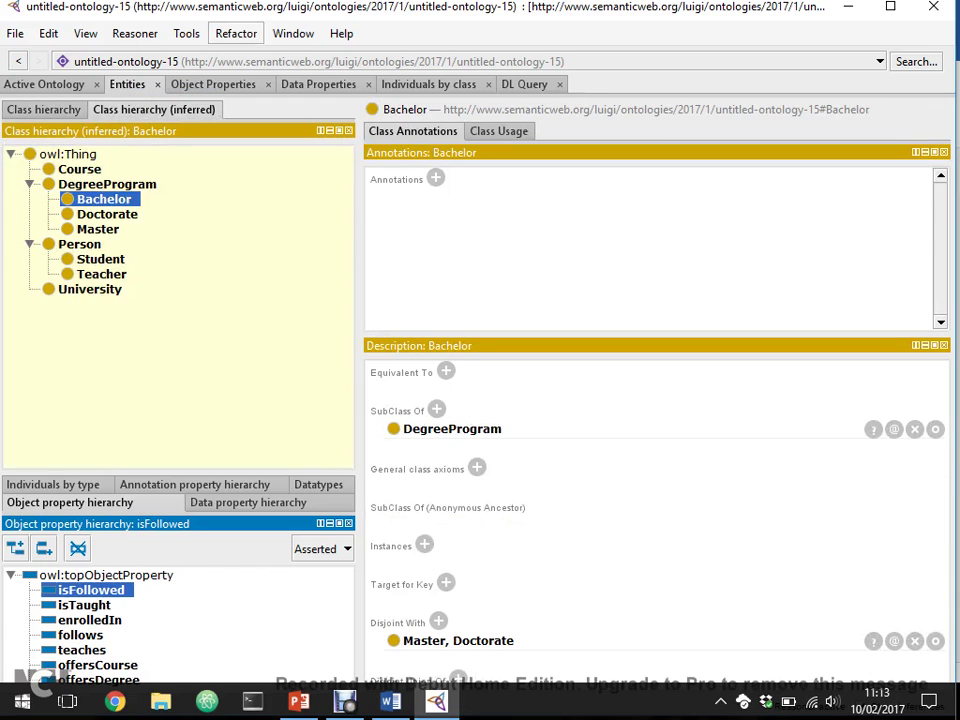
- Add the Course class to the domain of the follows object property and synchronize the reasoner
click(213, 84)
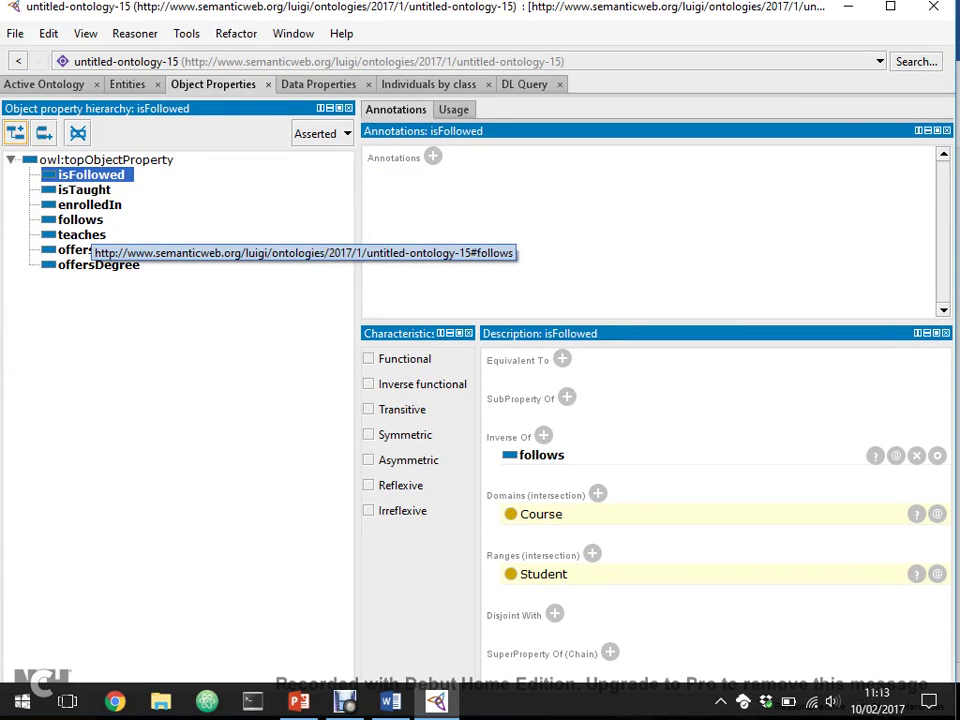
click(80, 219)
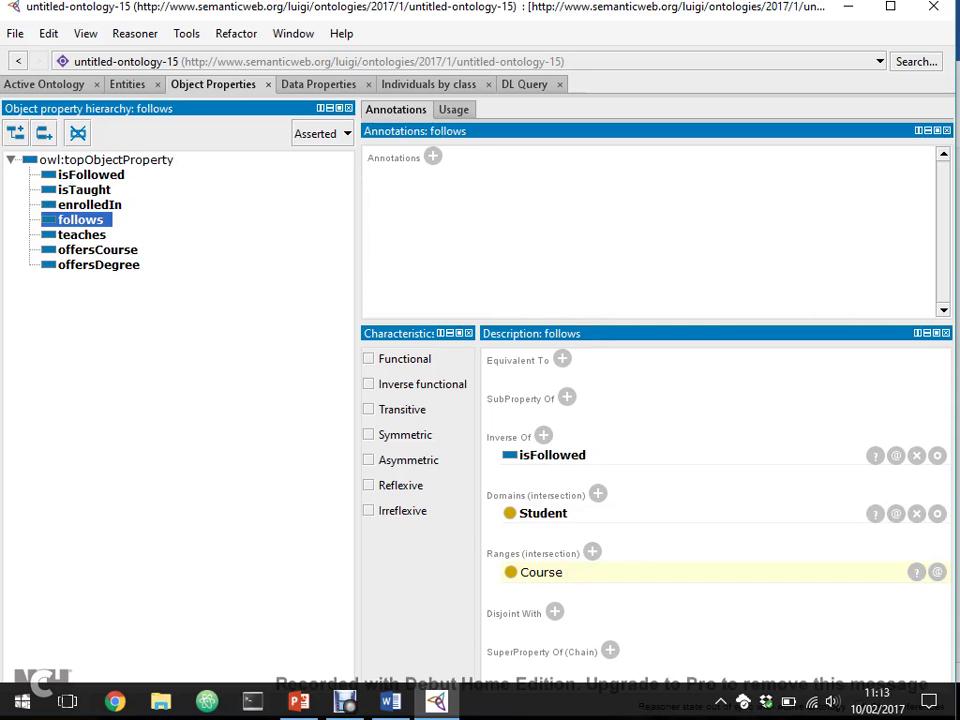
click(597, 494)
click(97, 377)
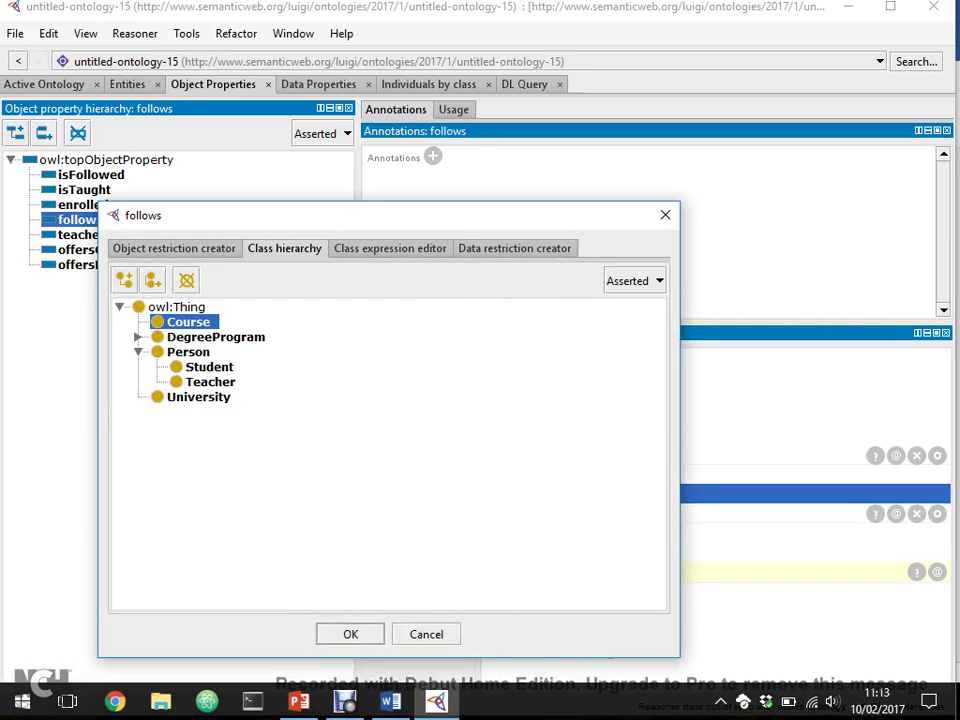
key(Return)
key(alt+r)
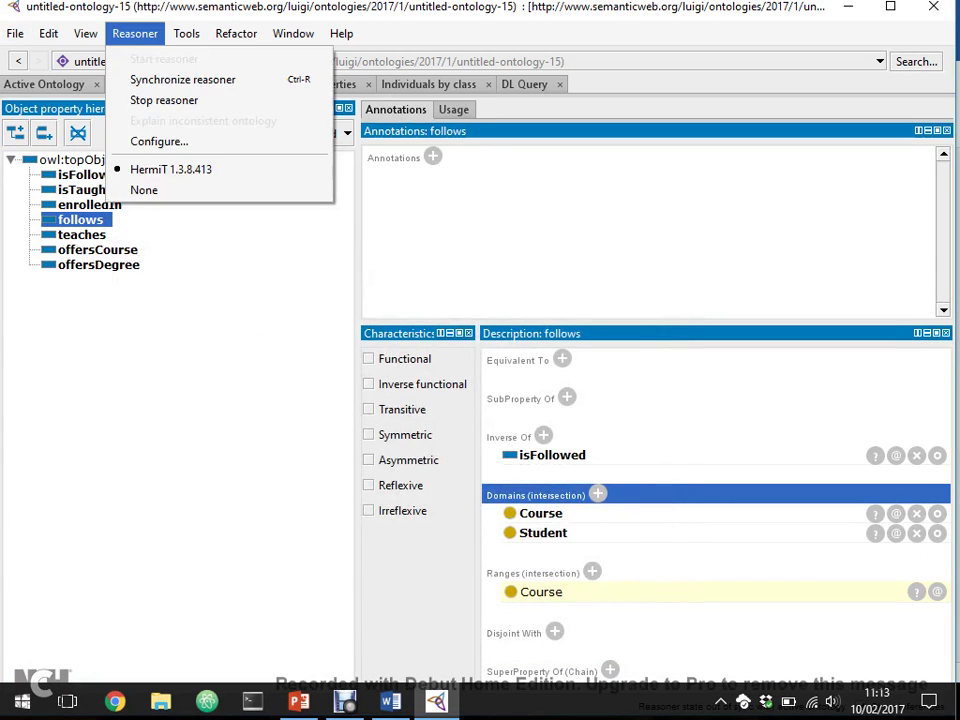
key(Down)
key(Return)
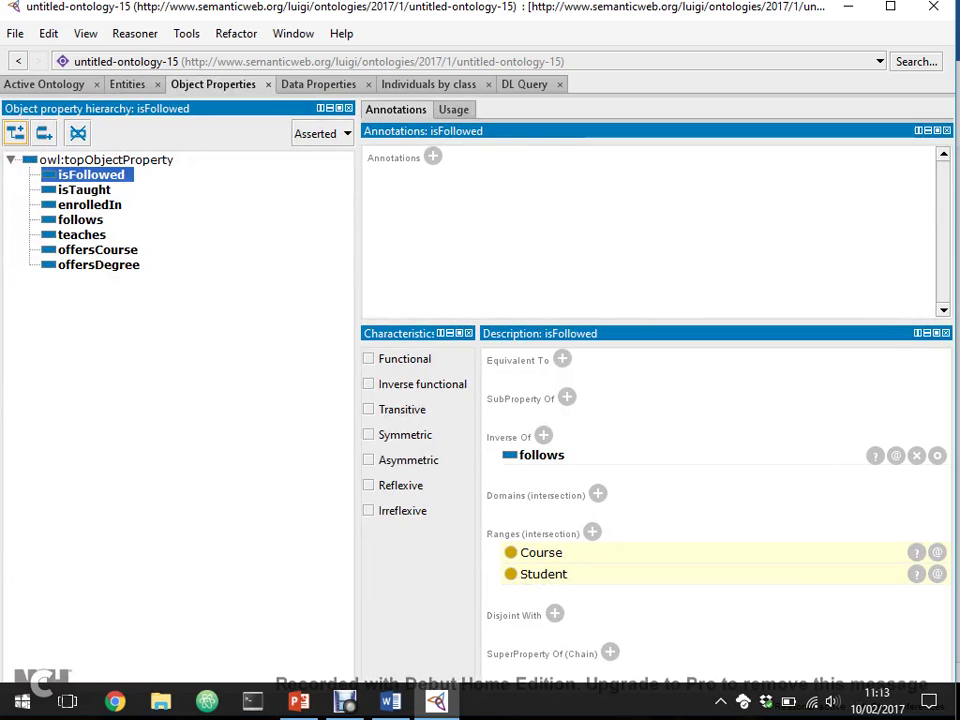
- Remove the asserted Student class from the domain of the follows object property and set its range to the Course class
click(80, 219)
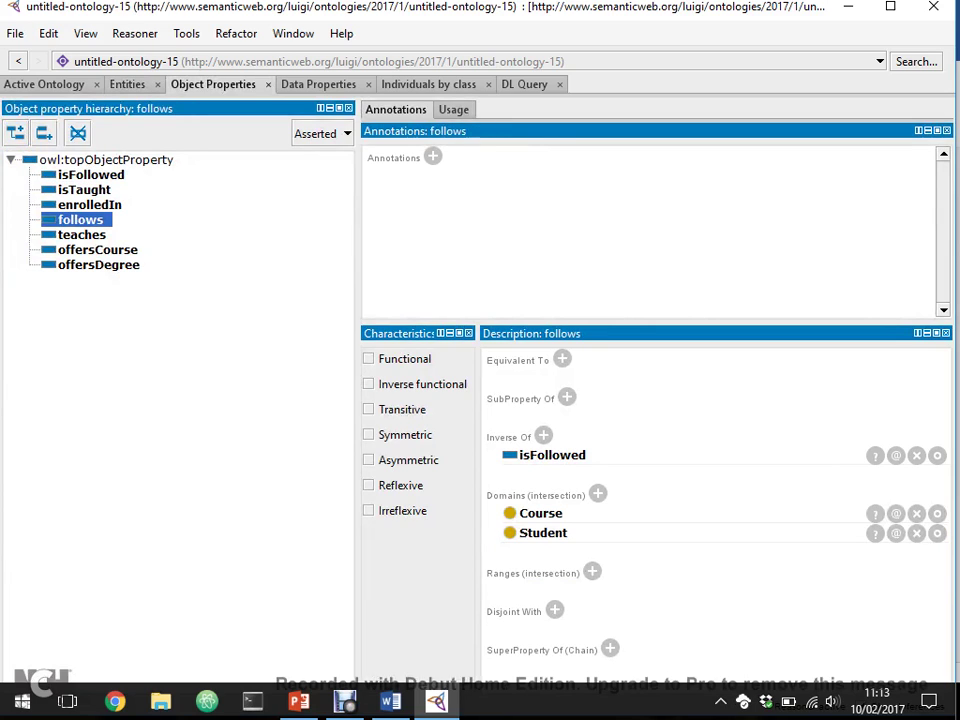
click(81, 234)
click(80, 219)
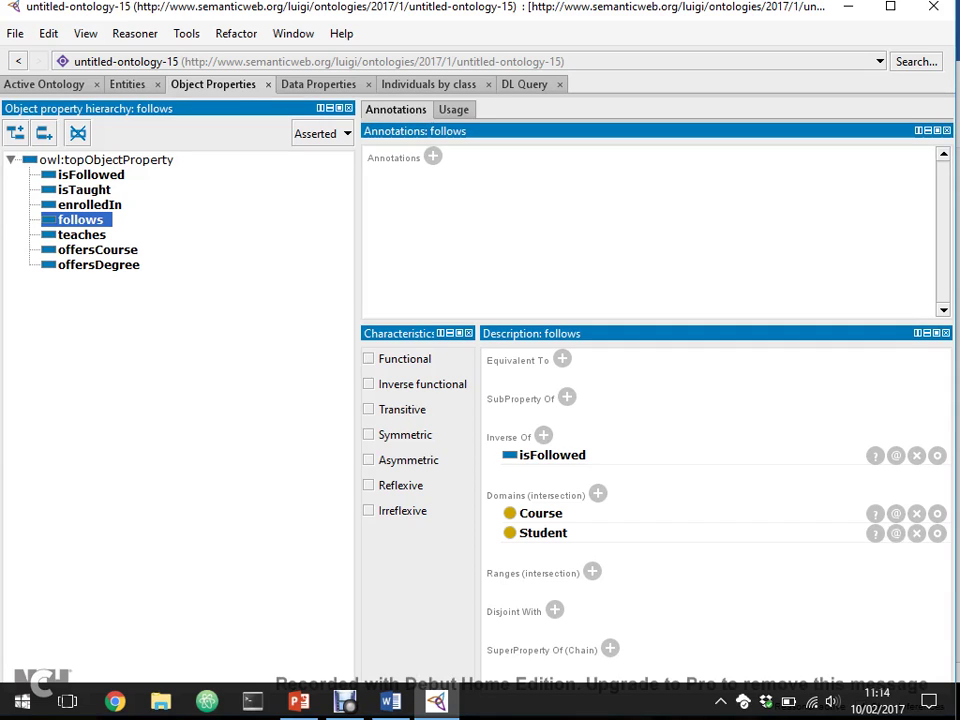
click(916, 533)
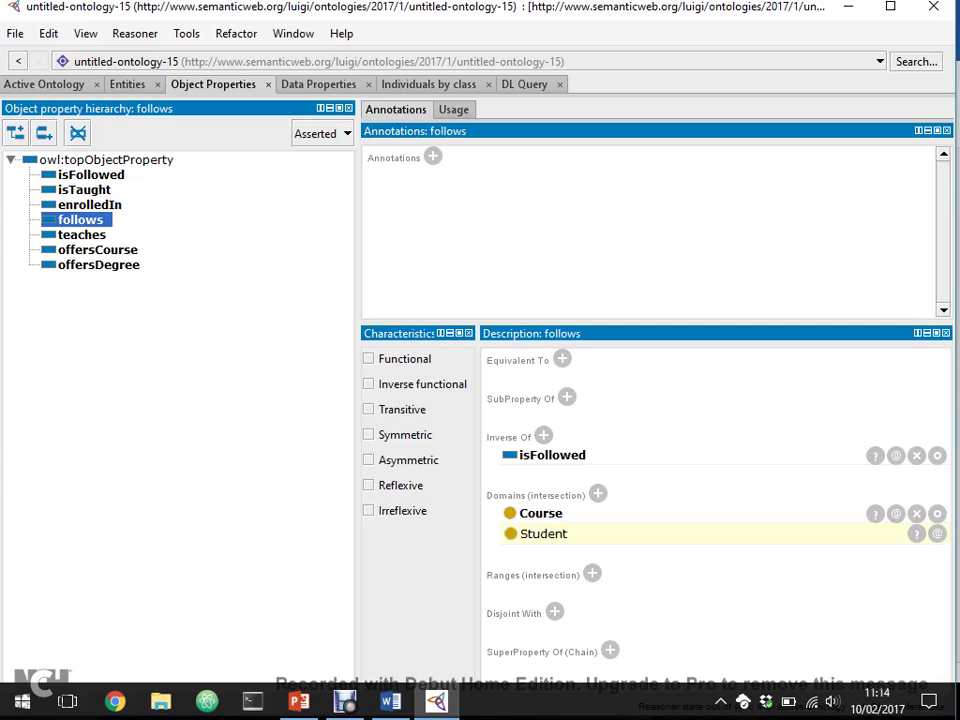
click(592, 574)
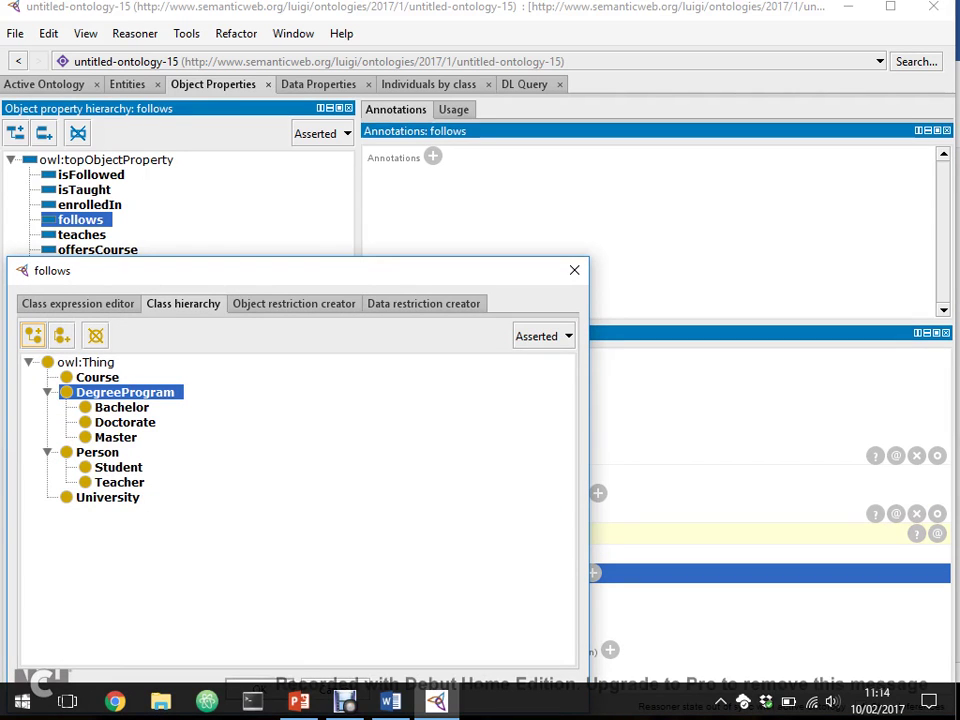
click(97, 377)
drag(300, 270, 413, 158)
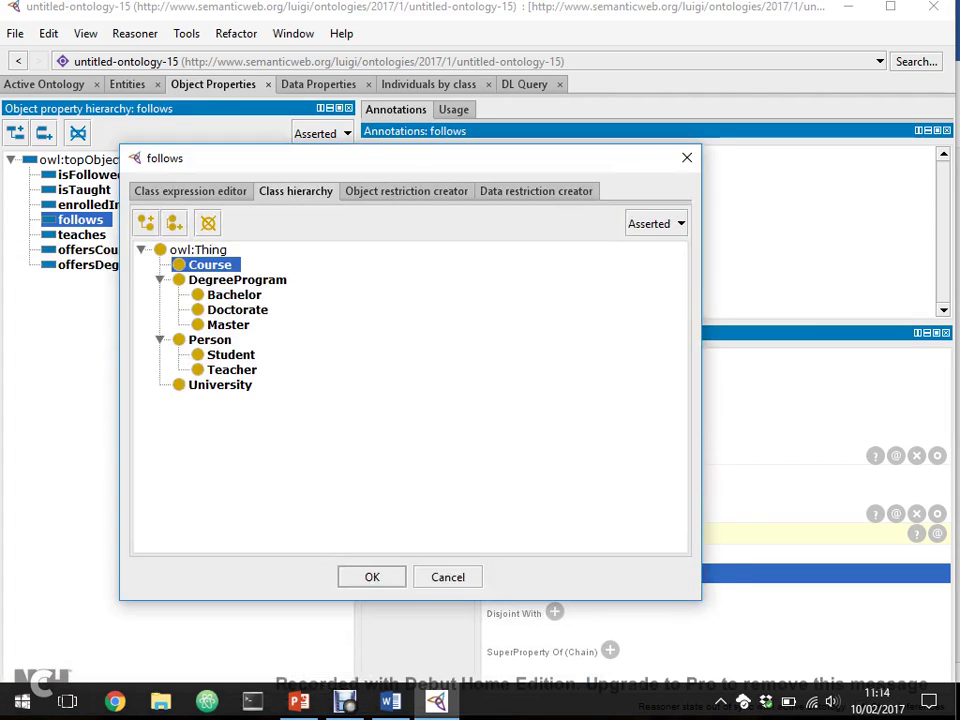
key(Return)
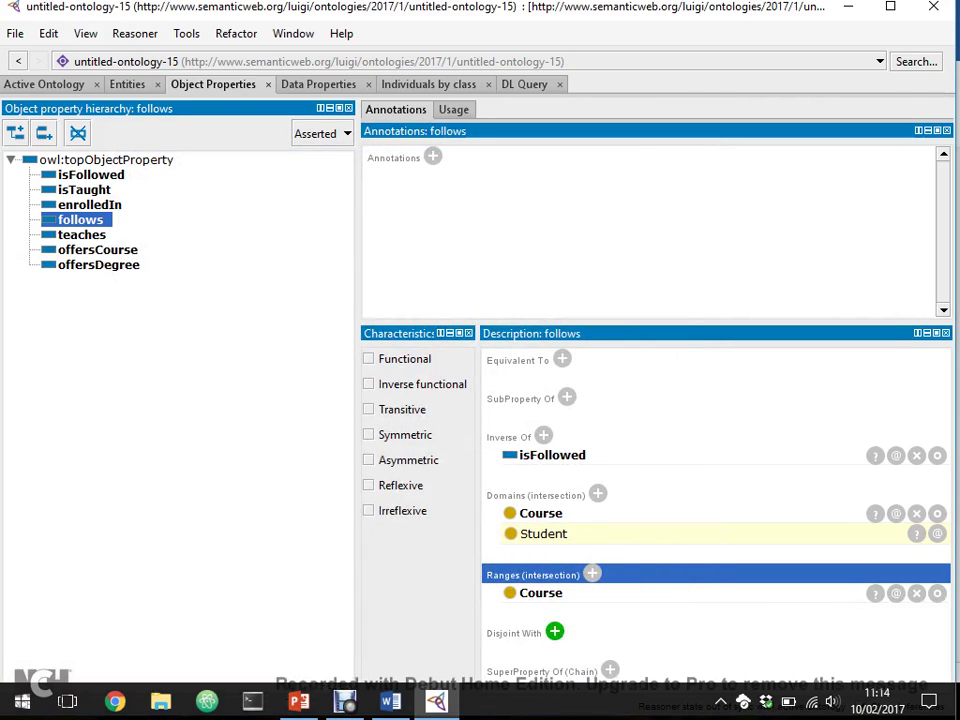
- Replace the asserted Course class with Student in the domain of the follows object property
click(937, 513)
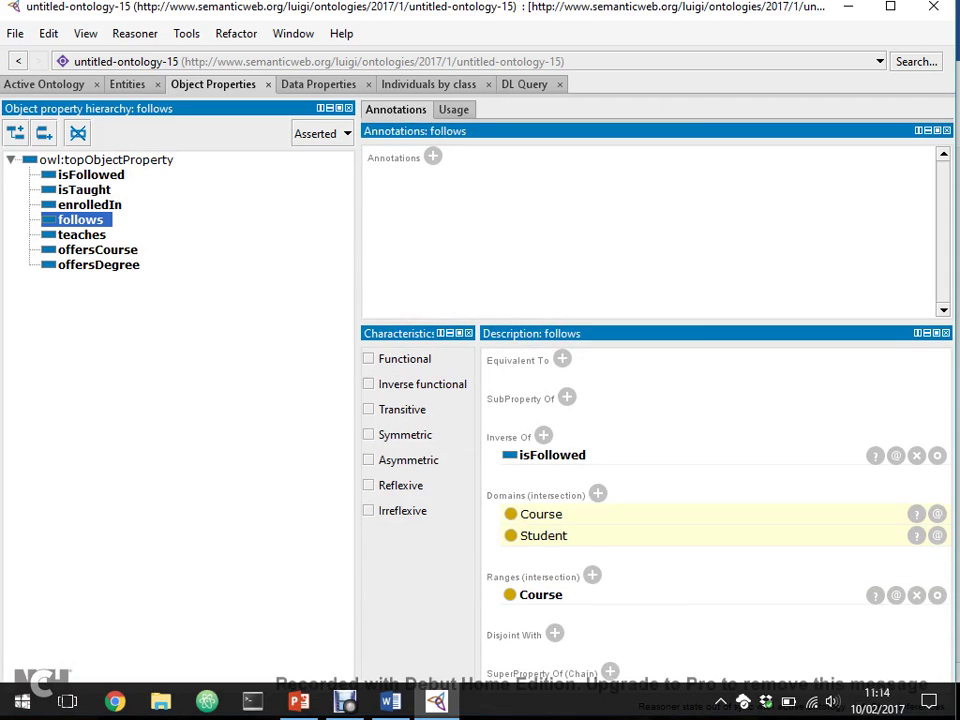
click(597, 493)
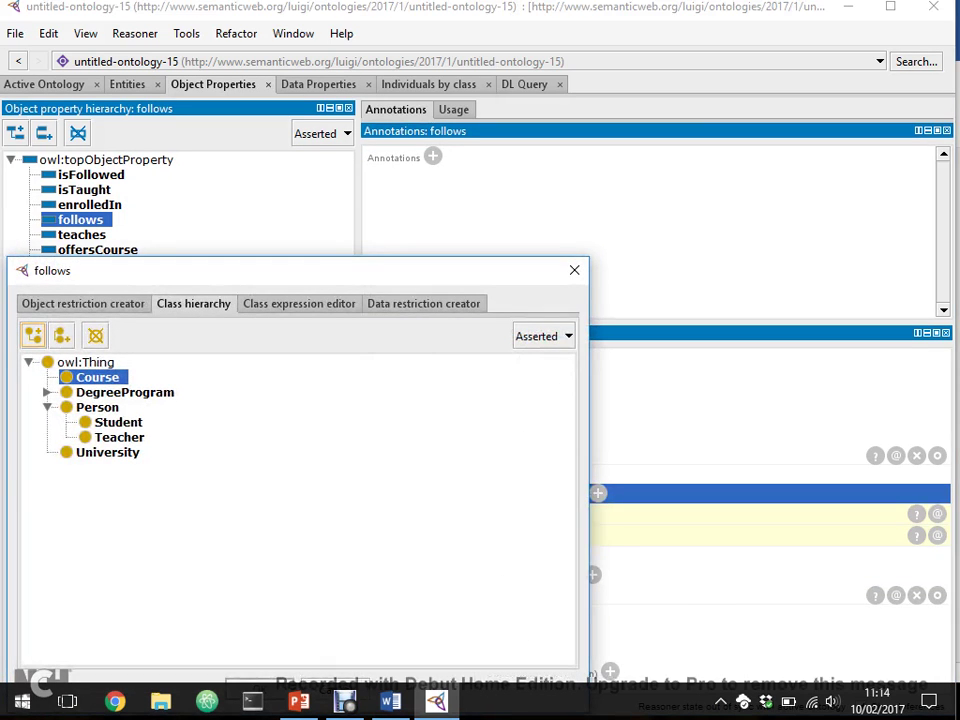
click(118, 422)
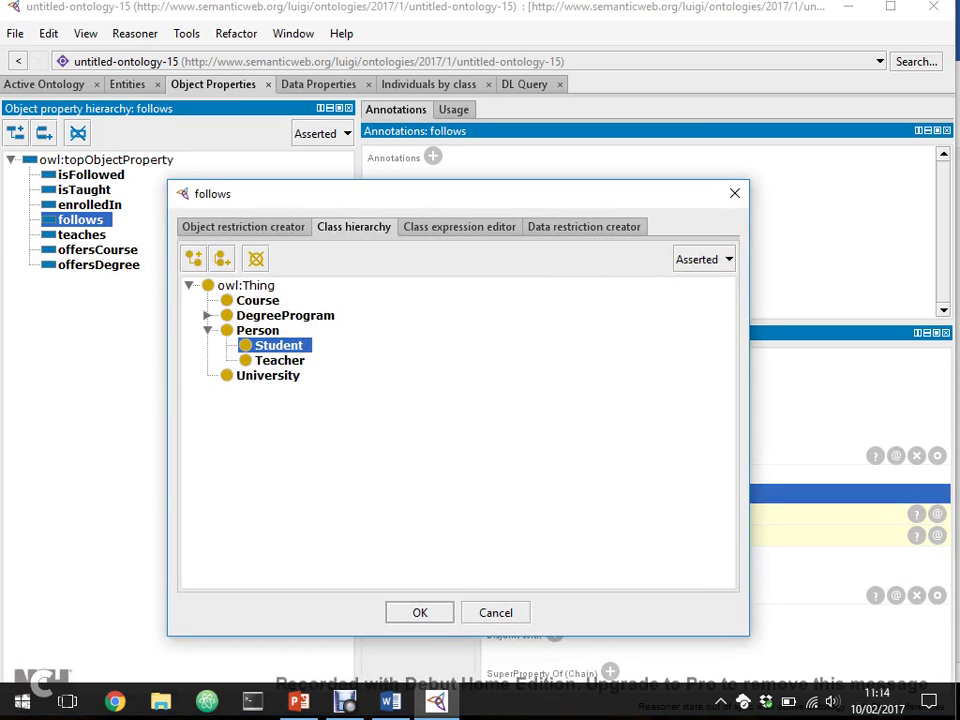
key(Return)
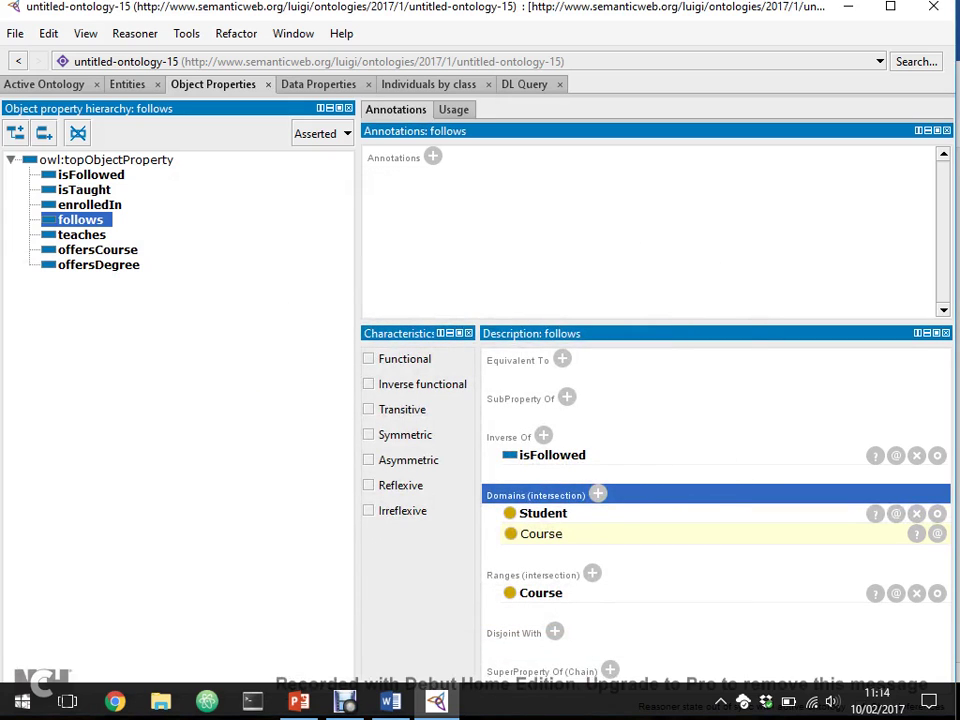
- Save the ontology in RDF/XML Syntax as in-class-uni in the Semantic Web folder
key(ctrl+s)
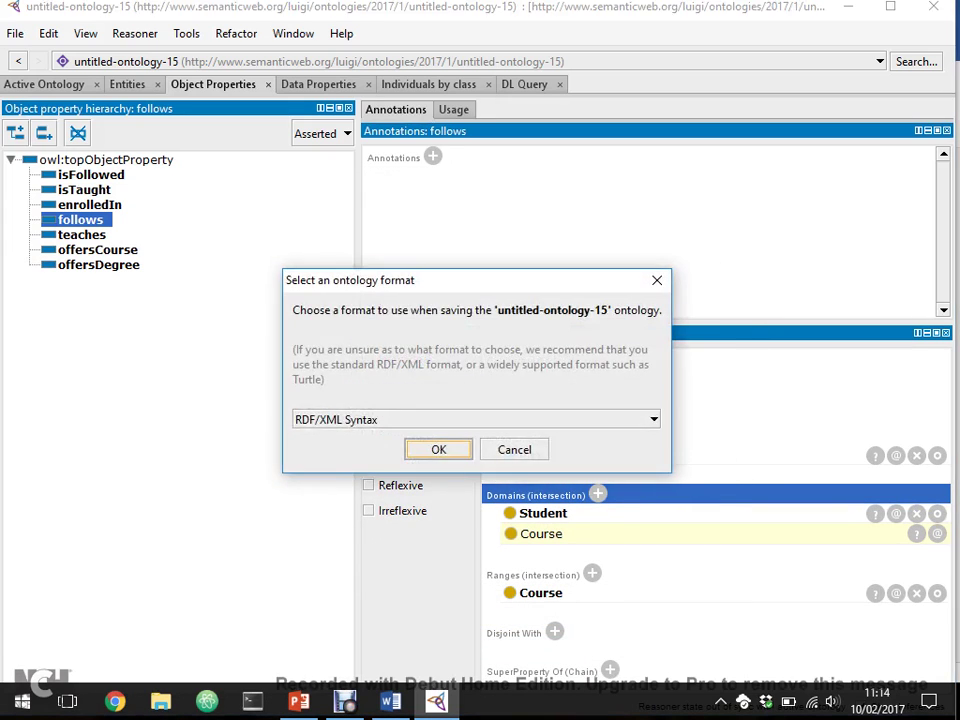
key(Return)
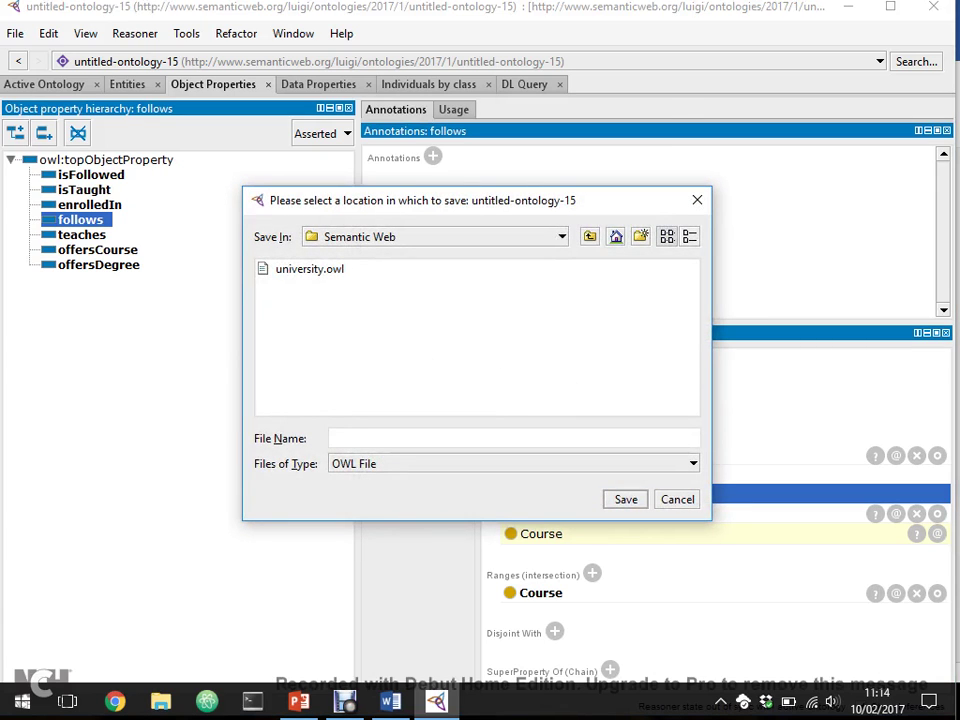
text(in-class-)
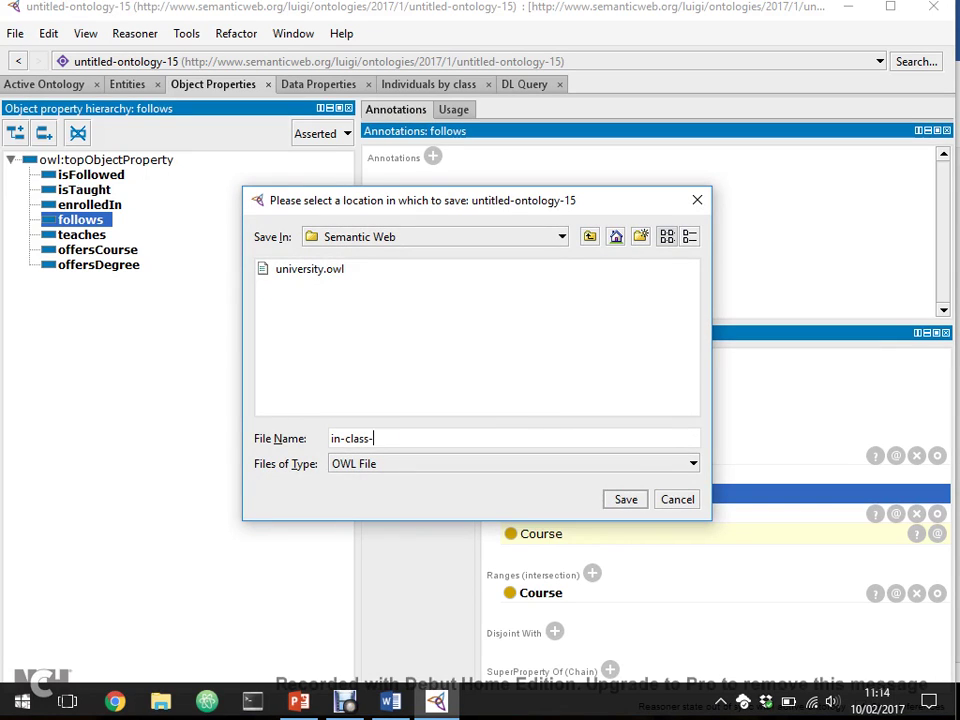
text(o)
key(BackSpace)
text(uni)
key(Return)
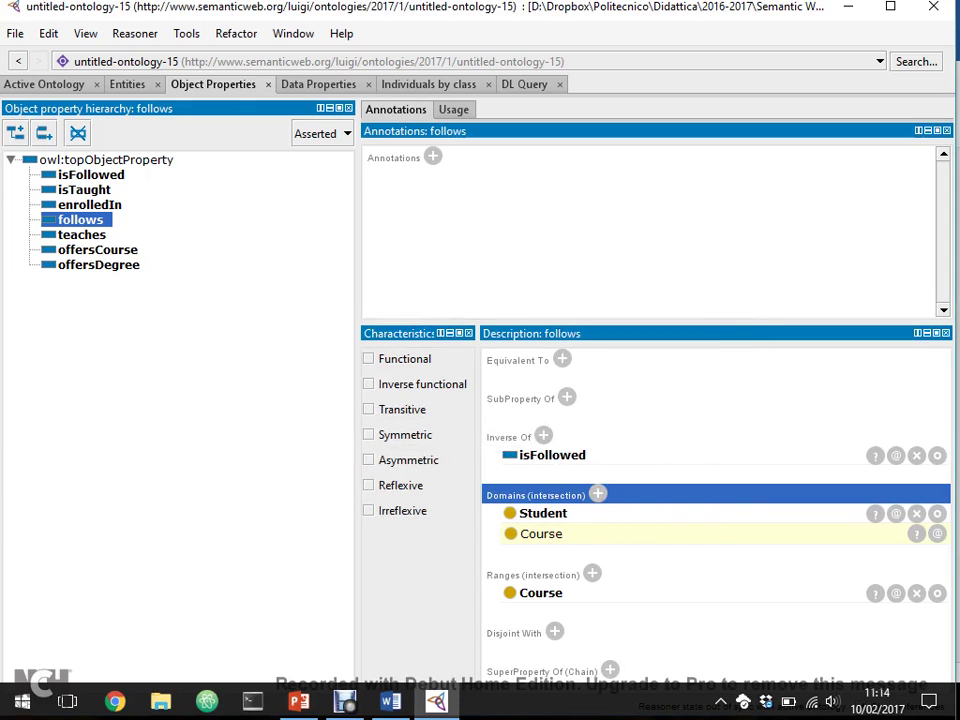
- Switch to PowerPoint and present 5-ontology-101.pptx from the Define properties slide, advancing to the Define constraints slide
key(alt+Tab)
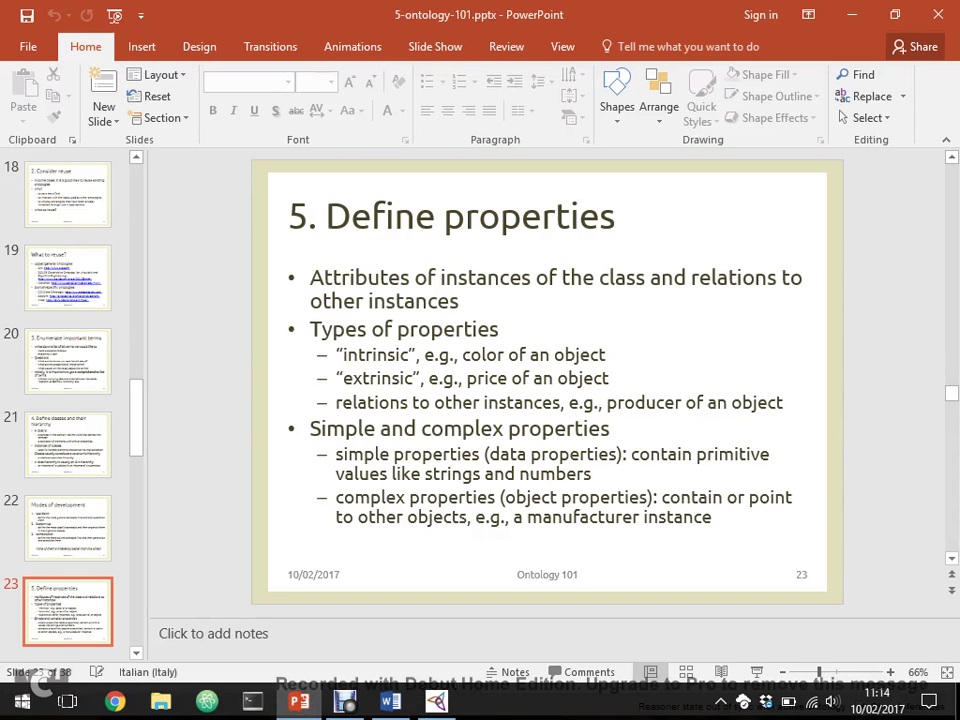
key(shift+F5)
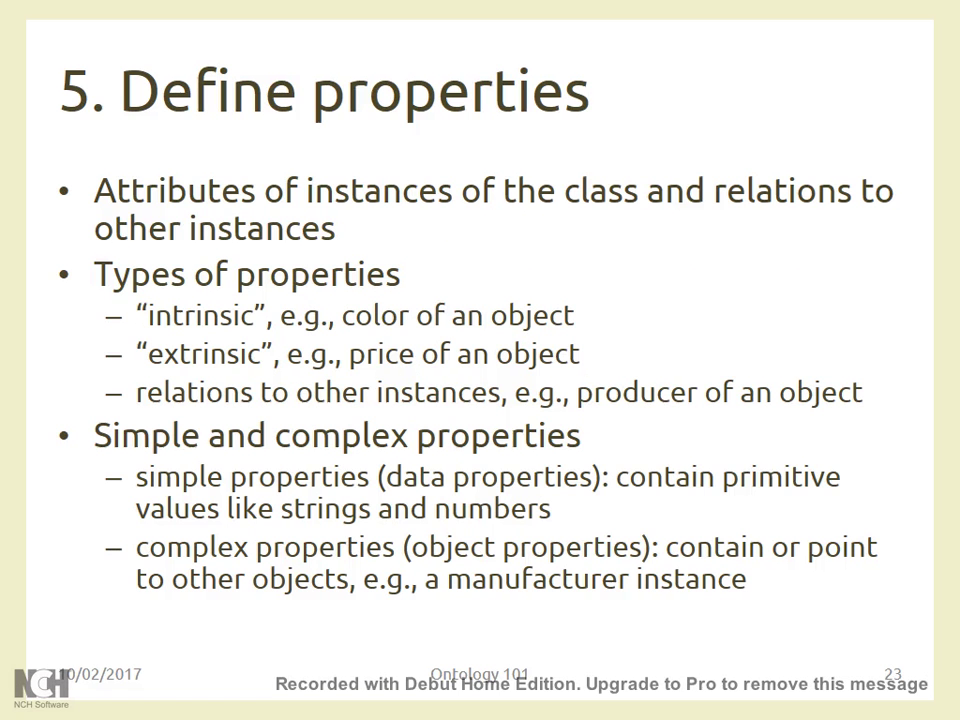
key(Right)
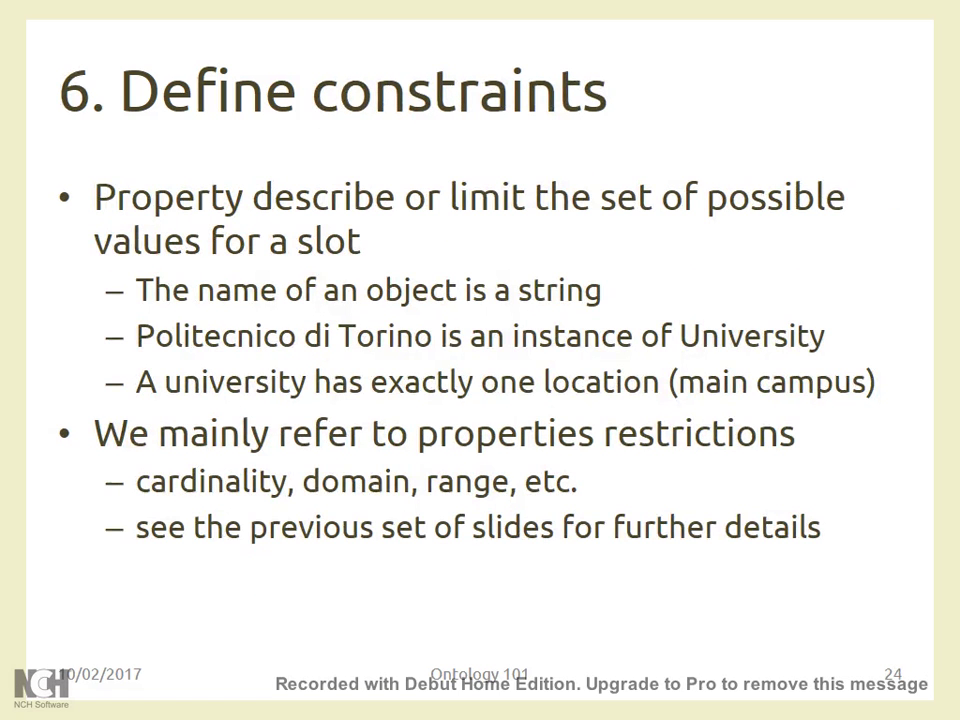
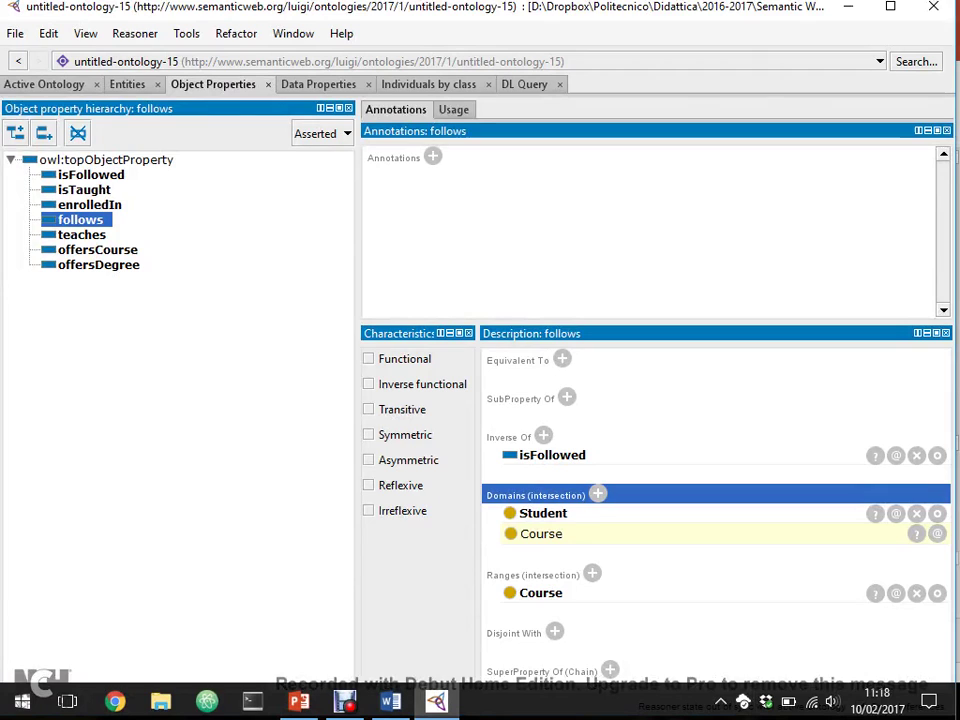
- Open the isFollowed property from the inverse of follows and synchronize the reasoner
click(552, 455)
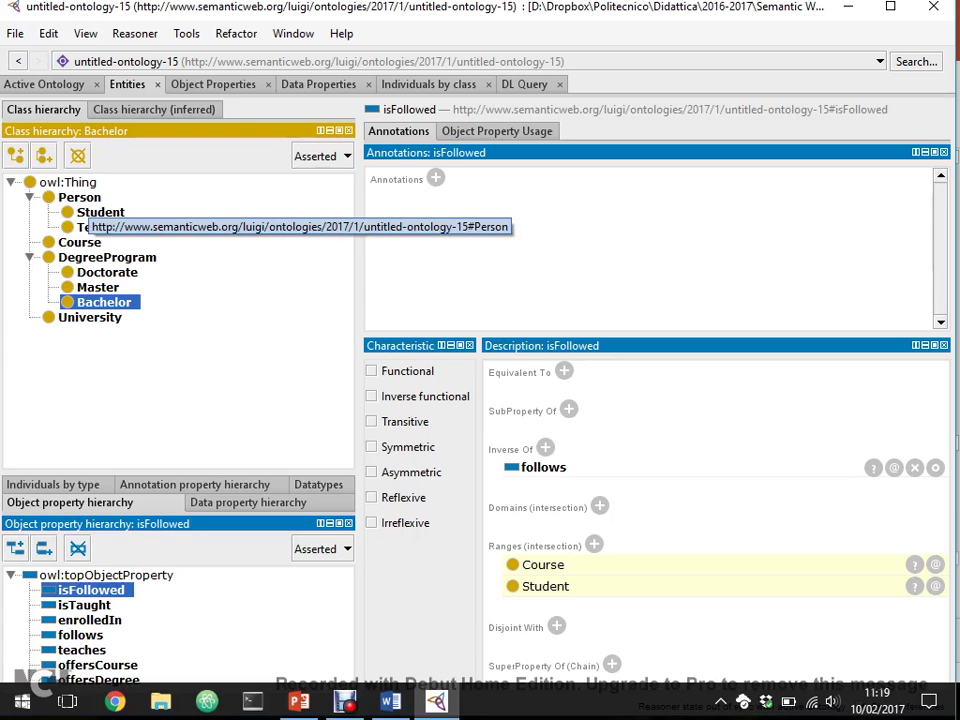
click(135, 33)
click(184, 77)
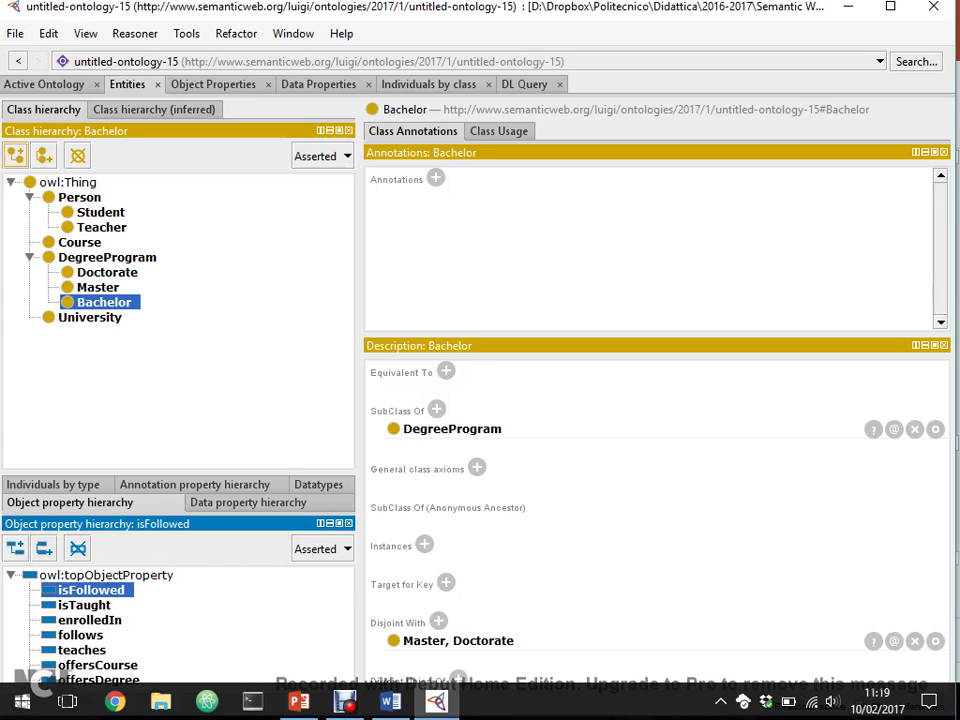
- Add the existential object restriction offersDegree some DegreeProgram as a superclass of the University class
click(90, 317)
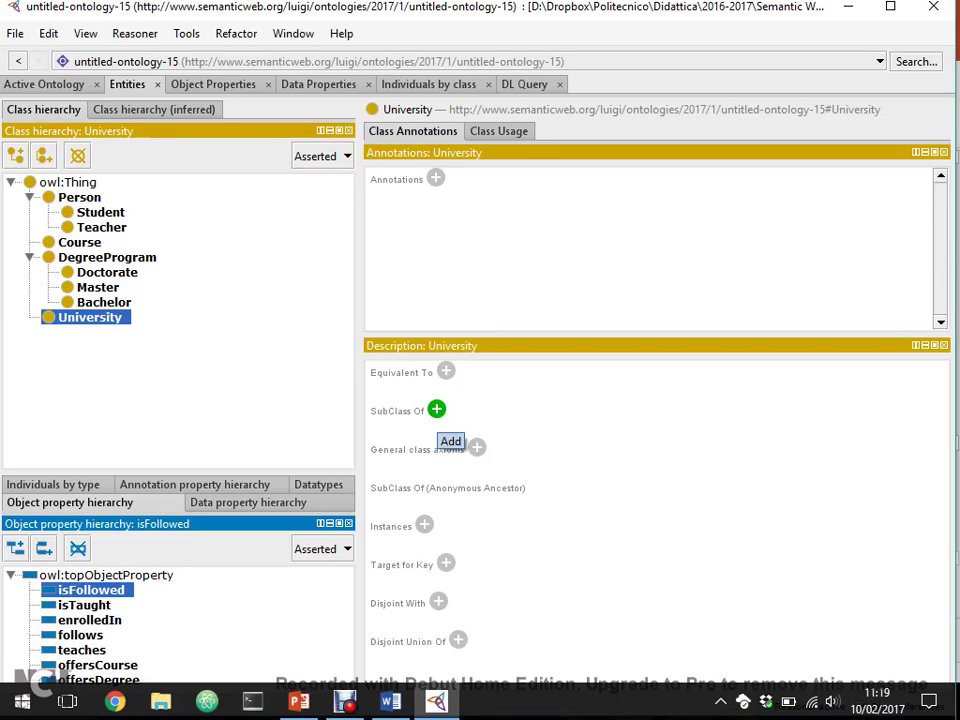
click(437, 409)
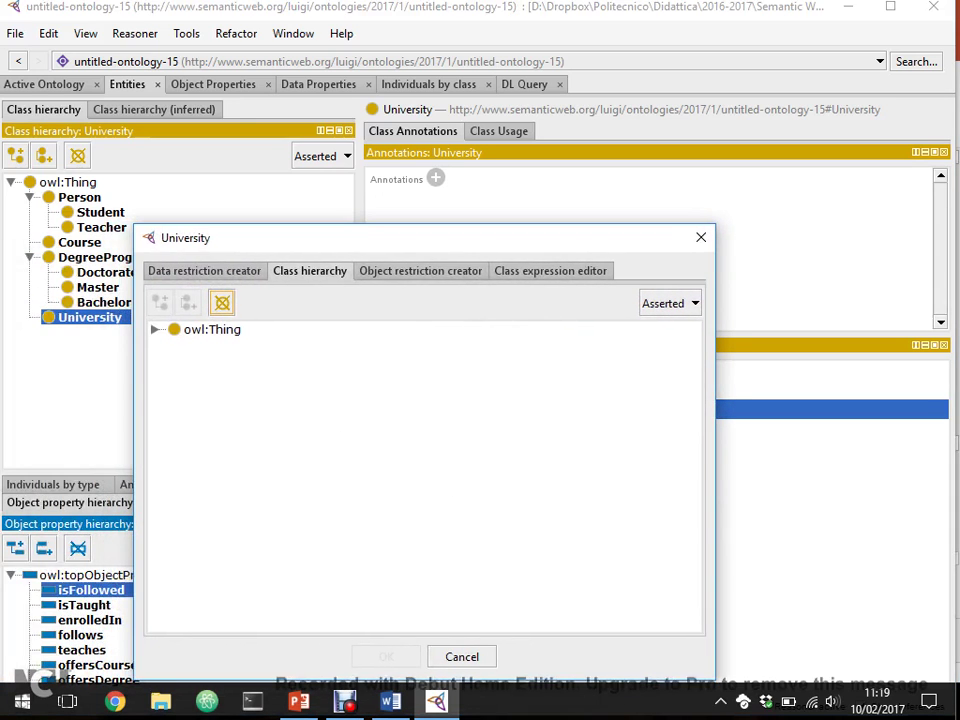
click(420, 271)
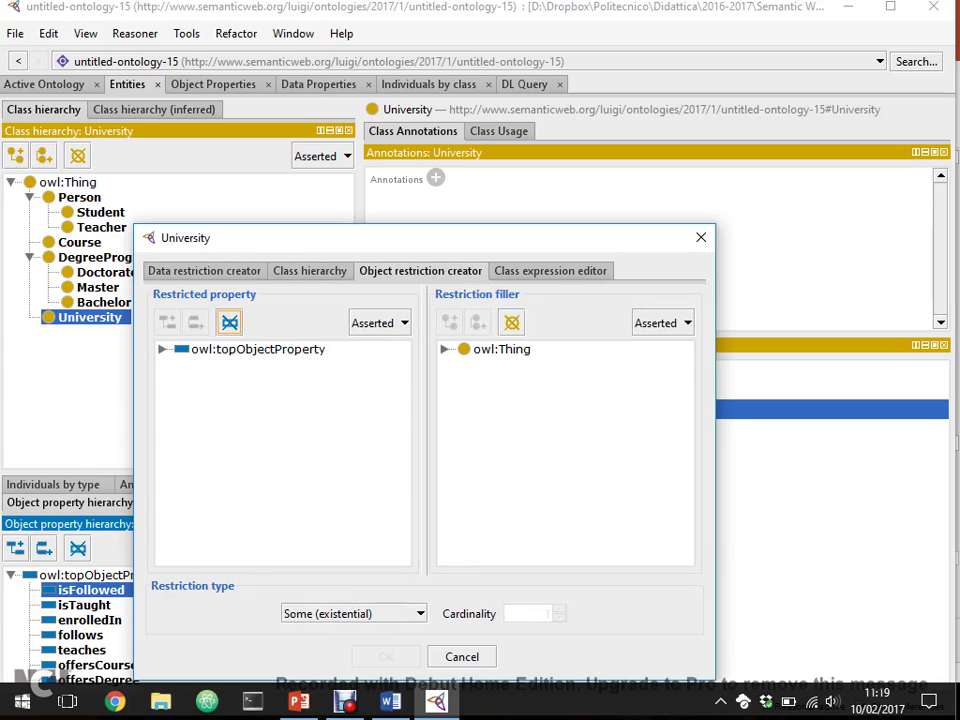
click(162, 349)
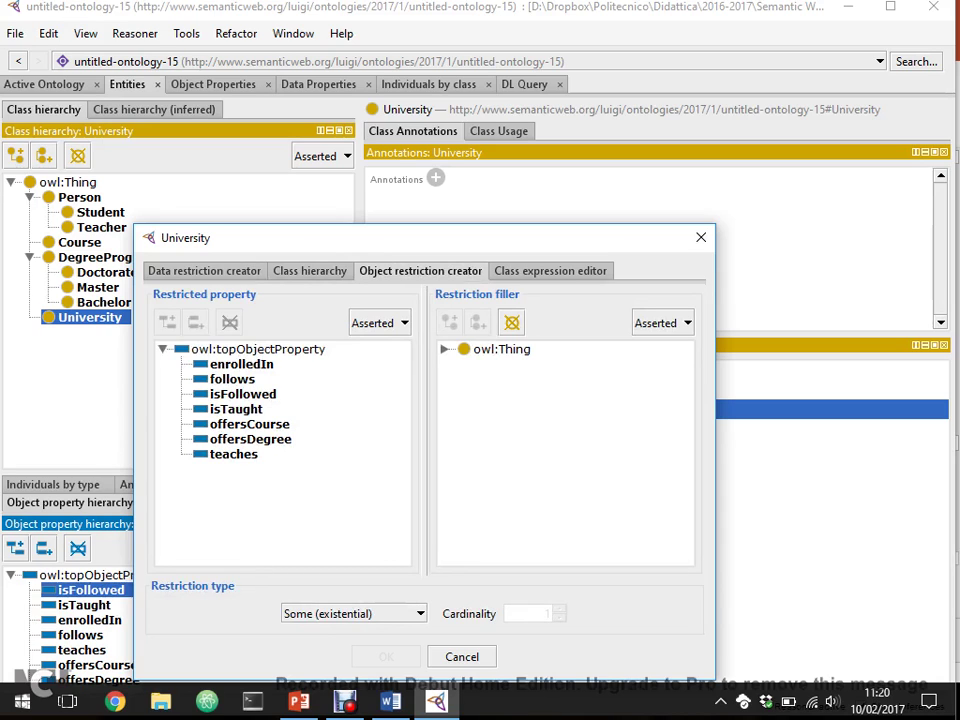
click(250, 439)
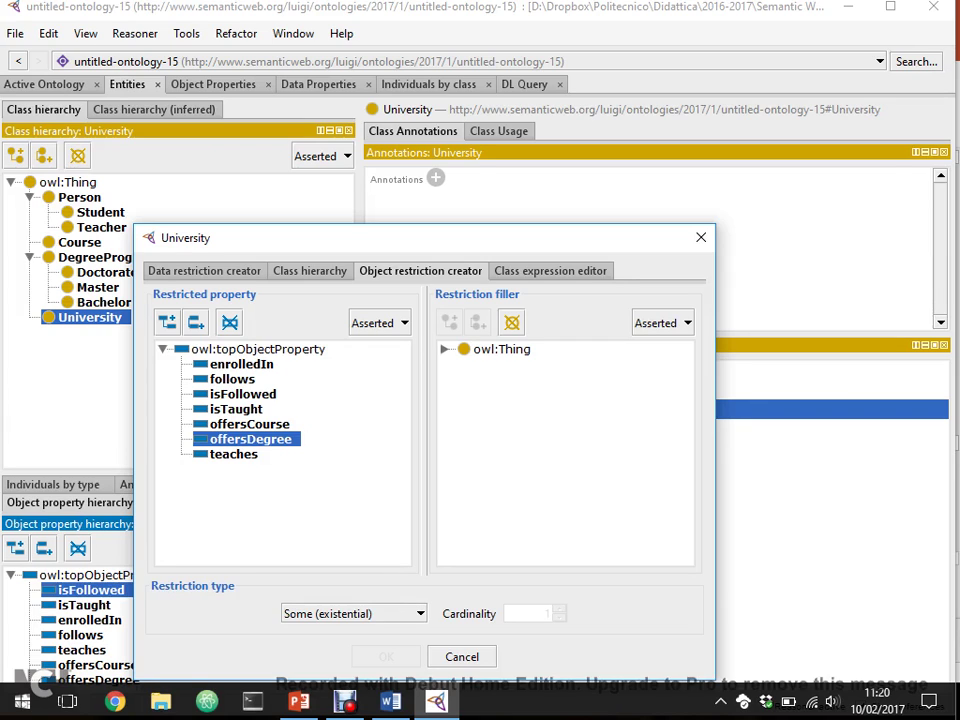
key(Right)
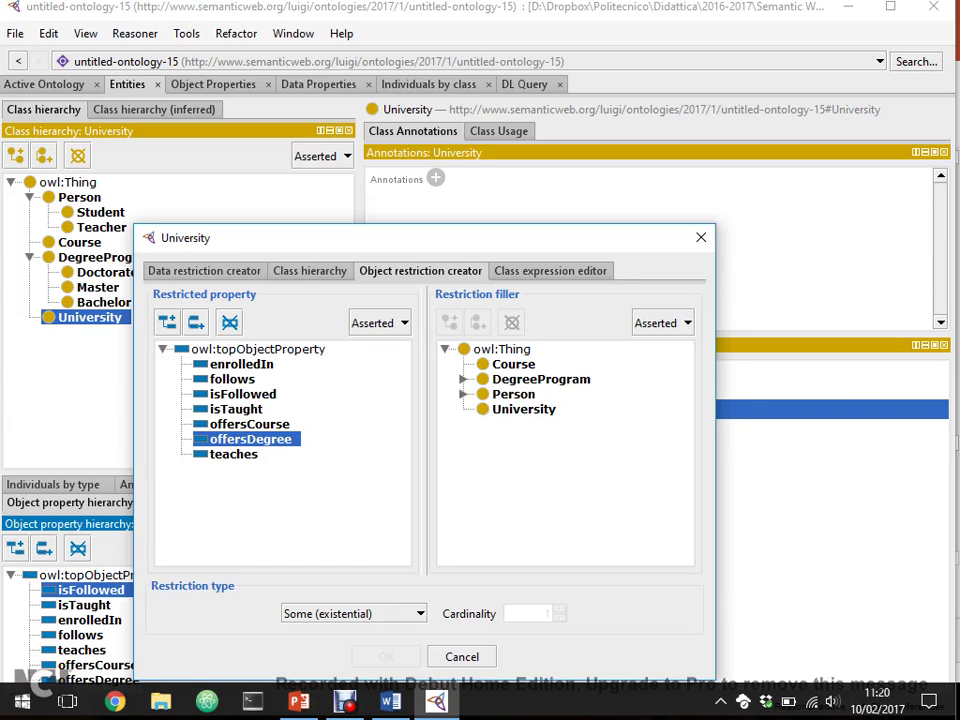
click(541, 379)
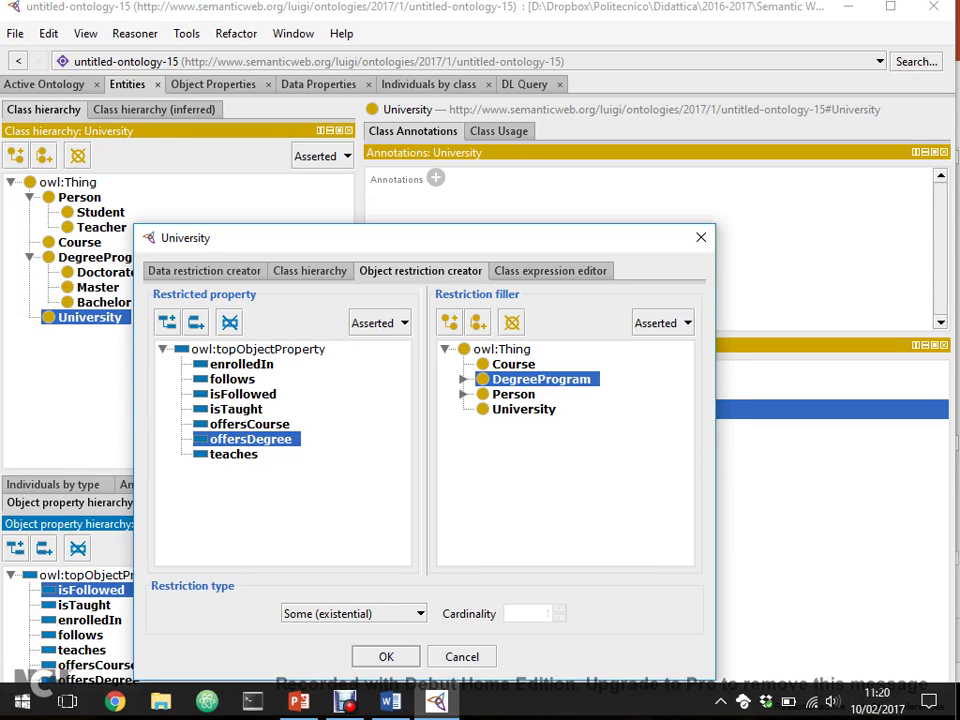
click(502, 349)
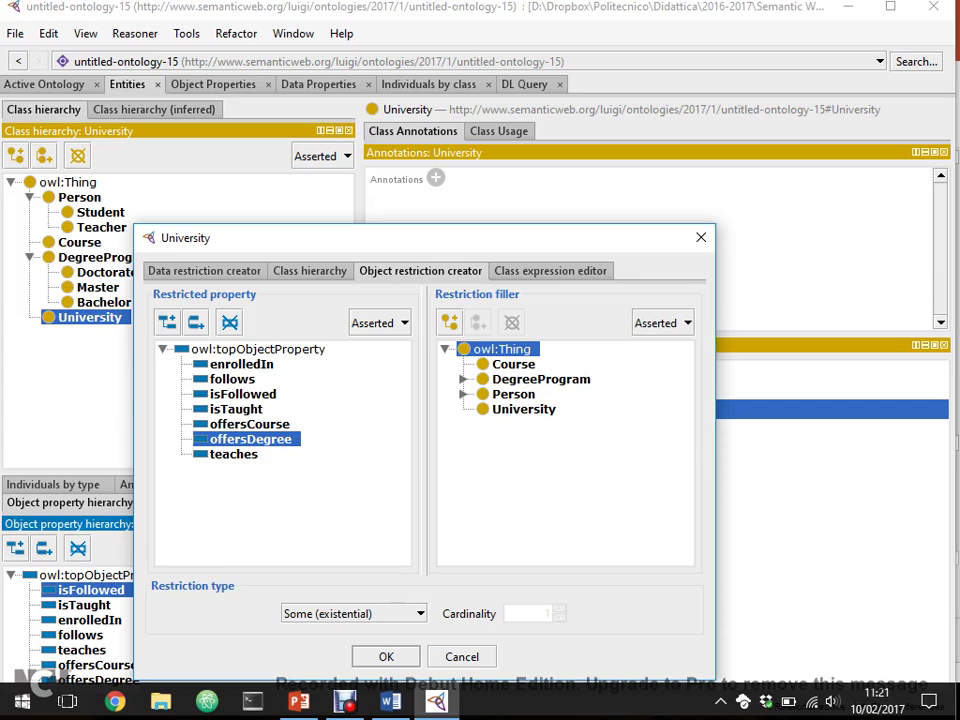
click(541, 379)
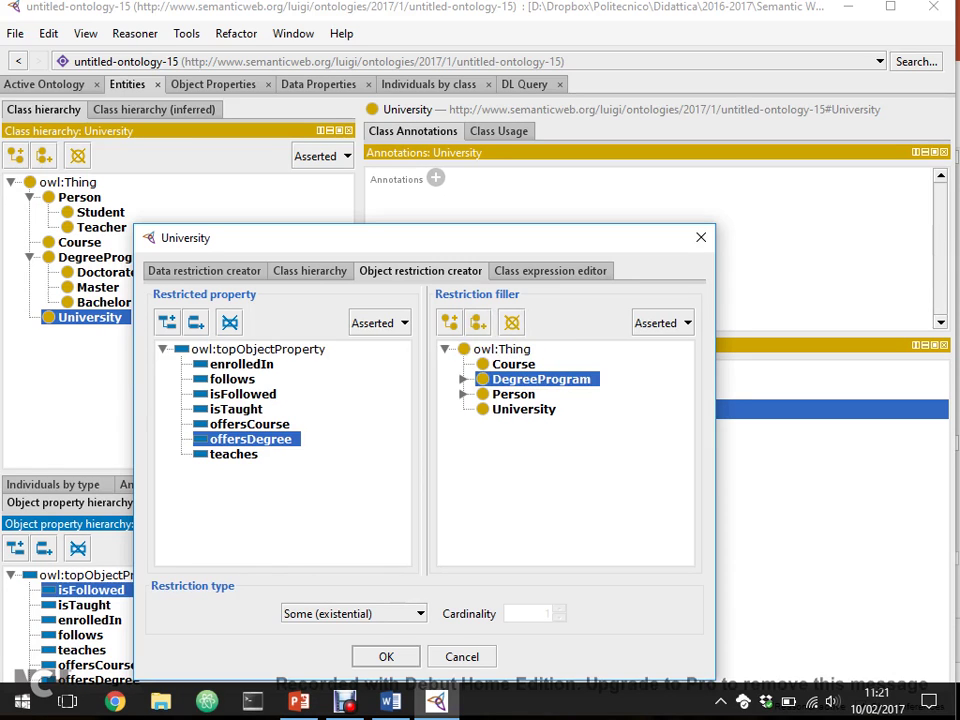
key(Return)
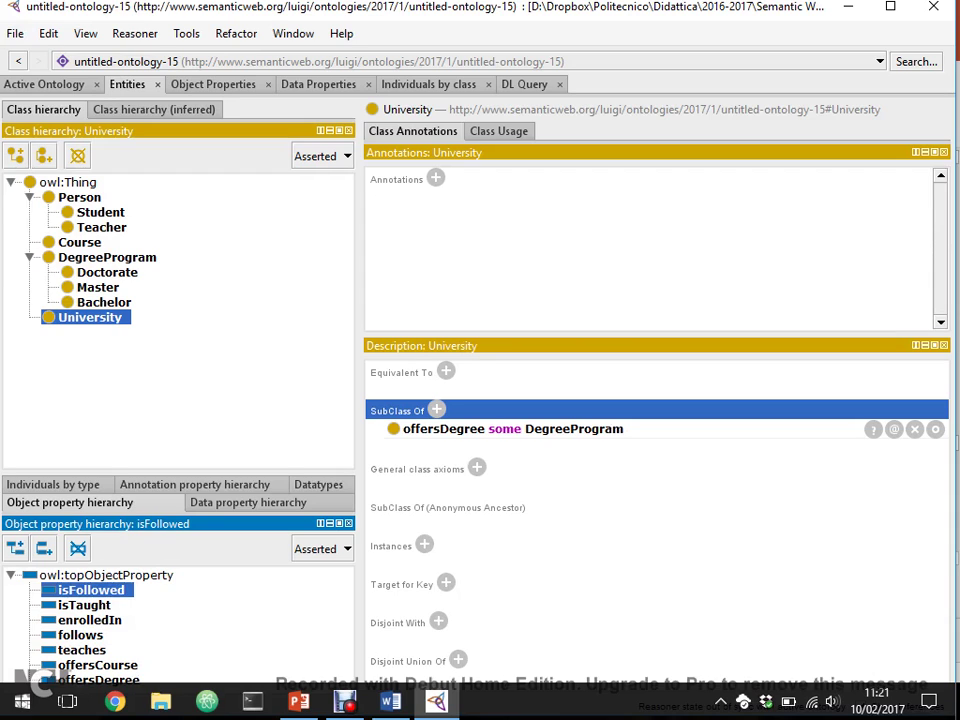
- Add the existential object restriction offersCourse some Course as a superclass of the DegreeProgram class
click(107, 257)
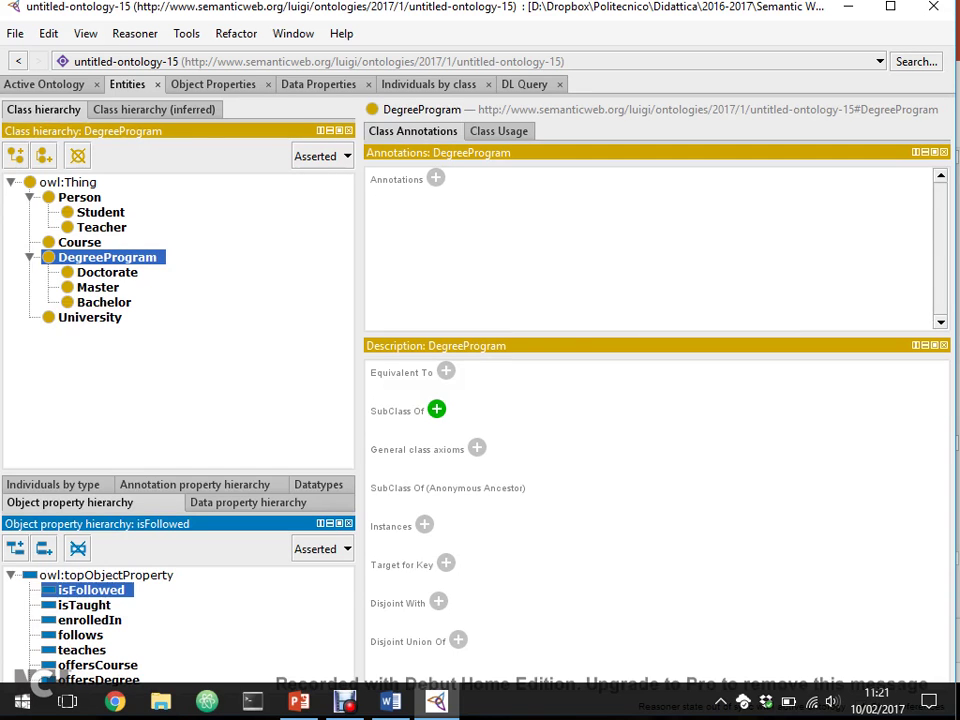
click(436, 410)
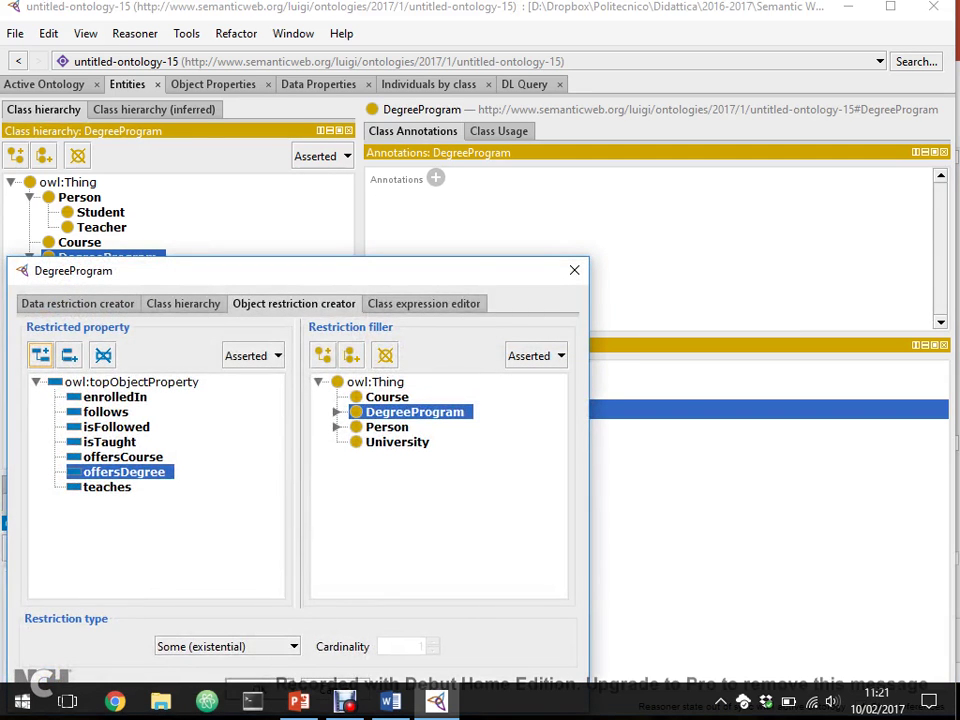
drag(300, 270, 428, 218)
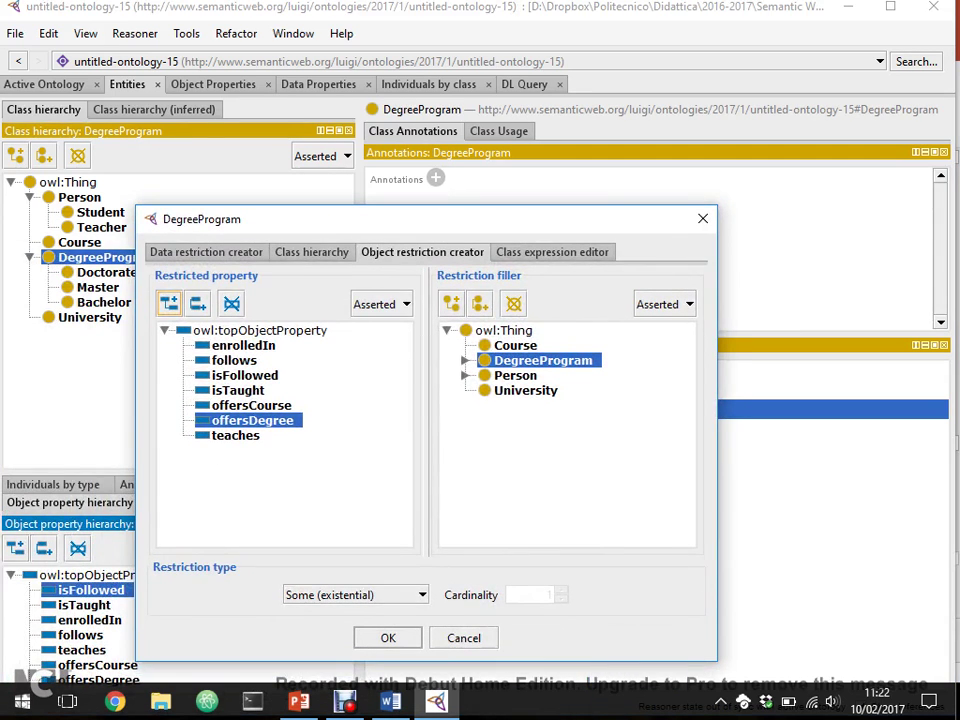
click(251, 405)
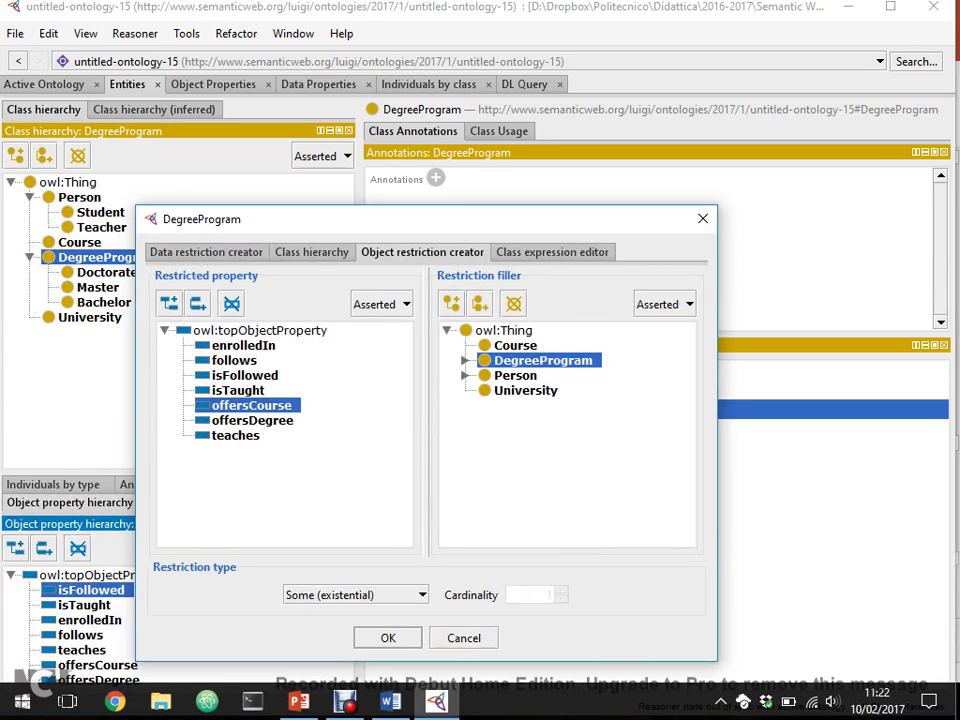
click(515, 345)
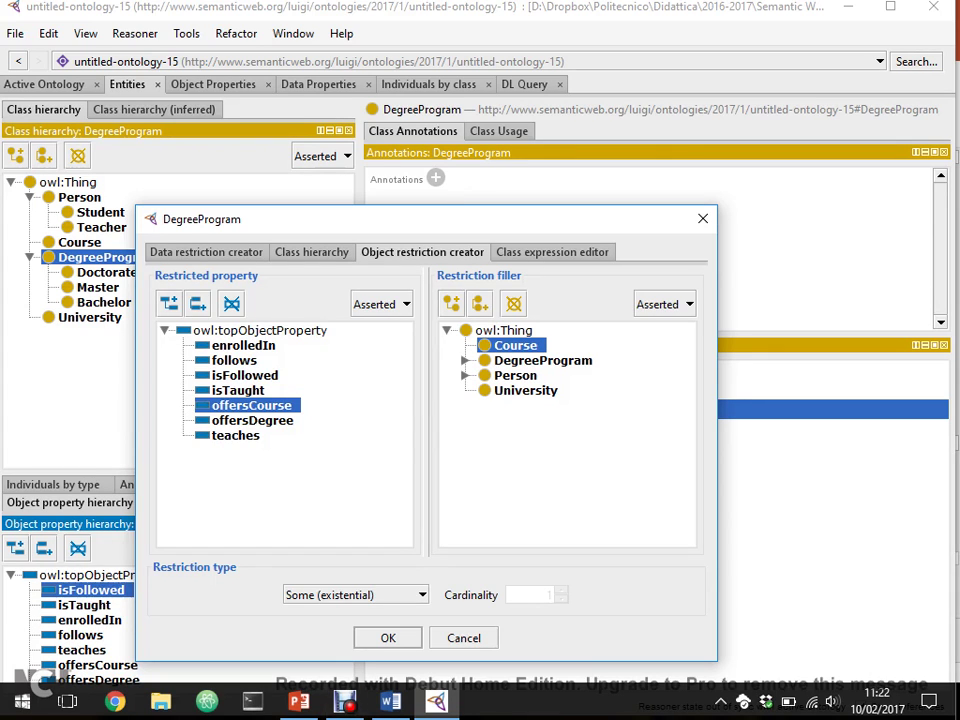
key(Return)
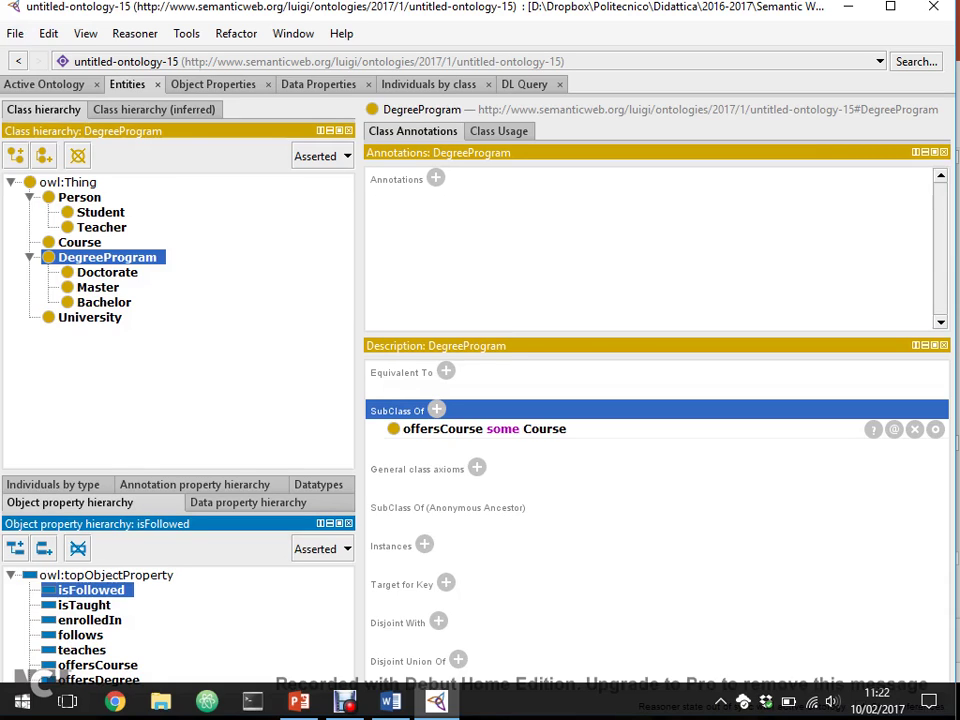
- Add the existential object restriction follows some Course as a superclass of the Student class
click(100, 212)
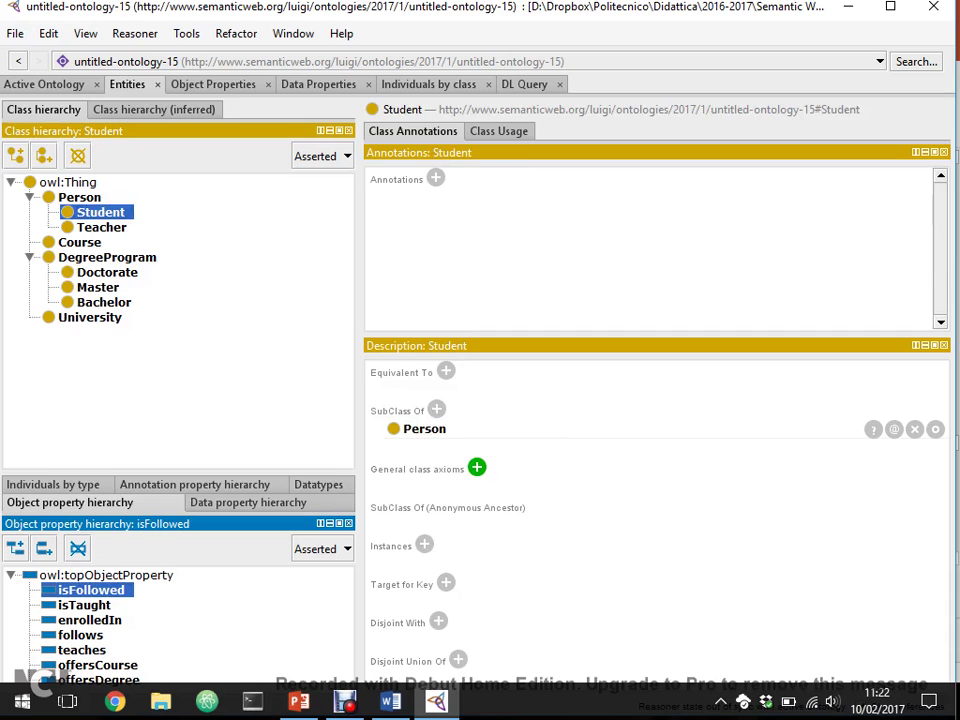
click(477, 467)
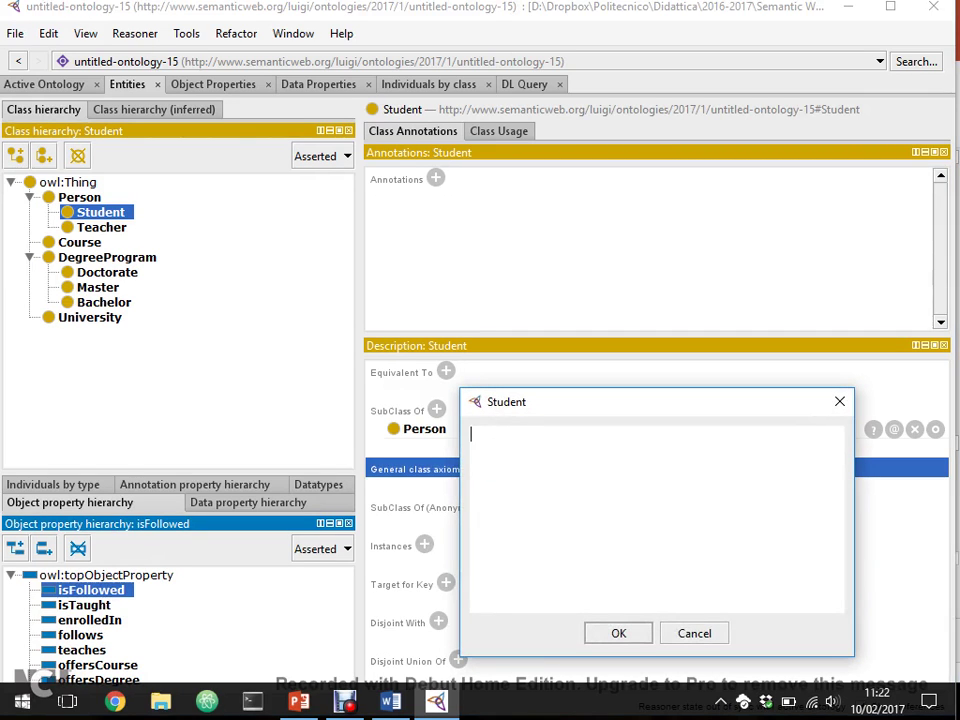
key(Escape)
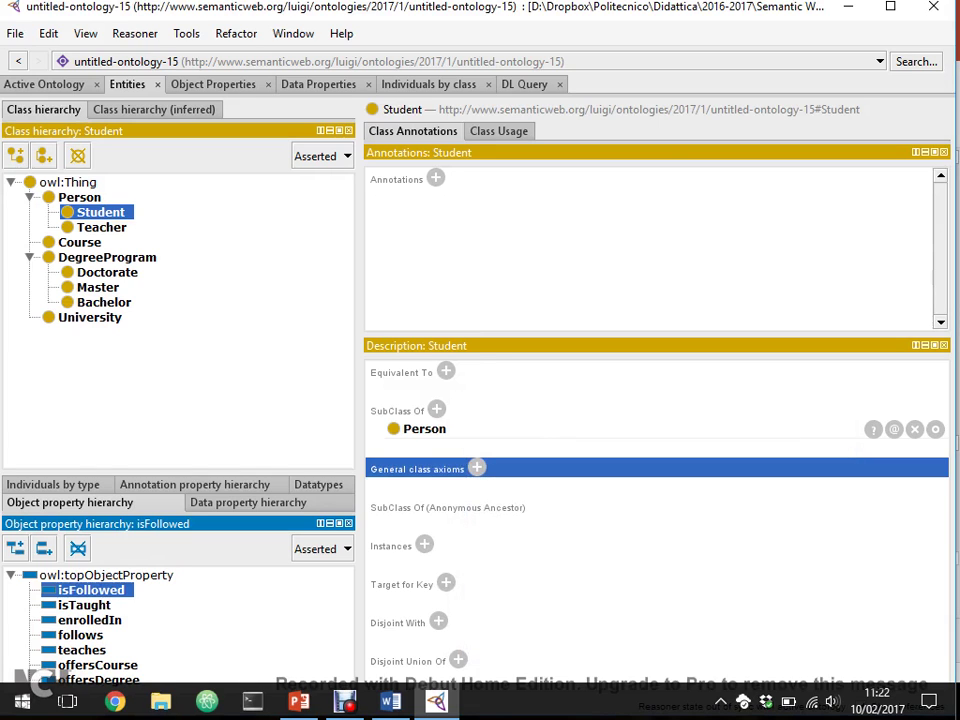
click(437, 410)
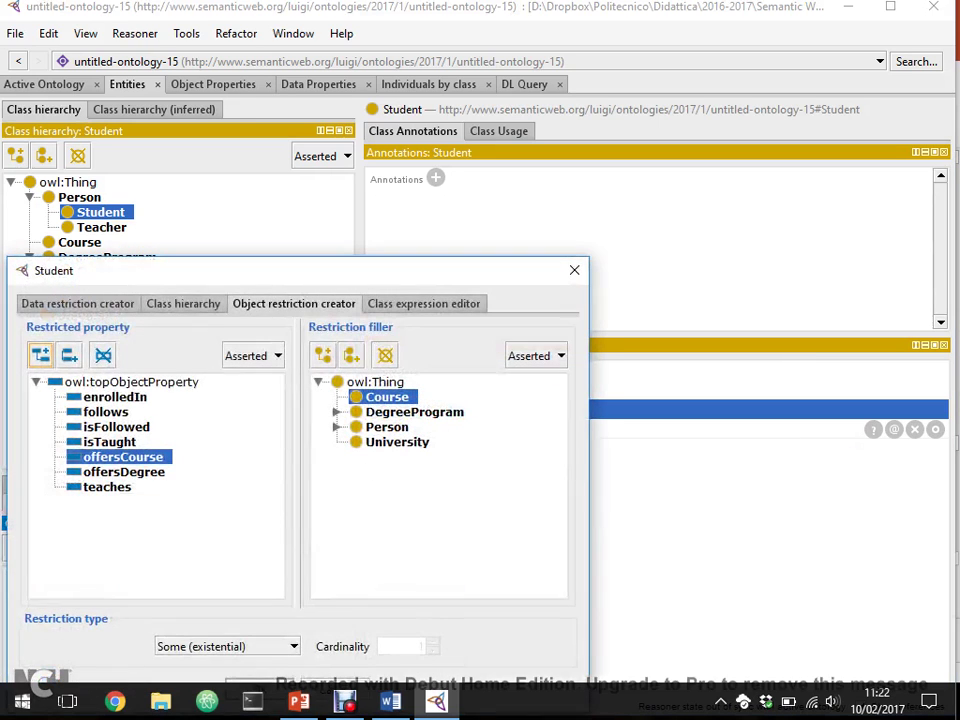
click(105, 411)
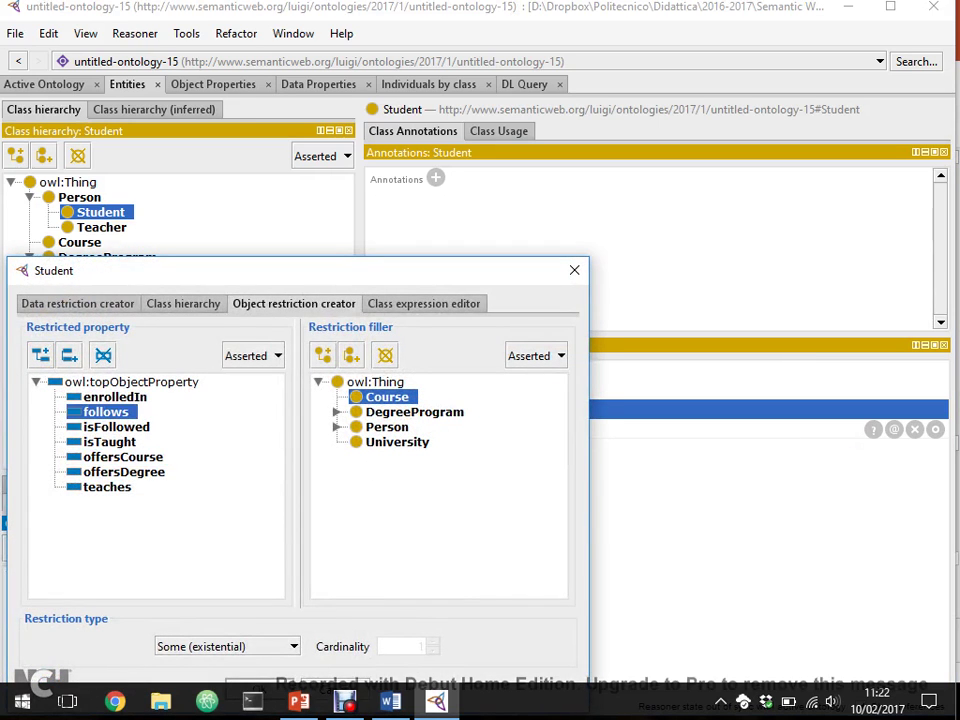
drag(300, 270, 420, 210)
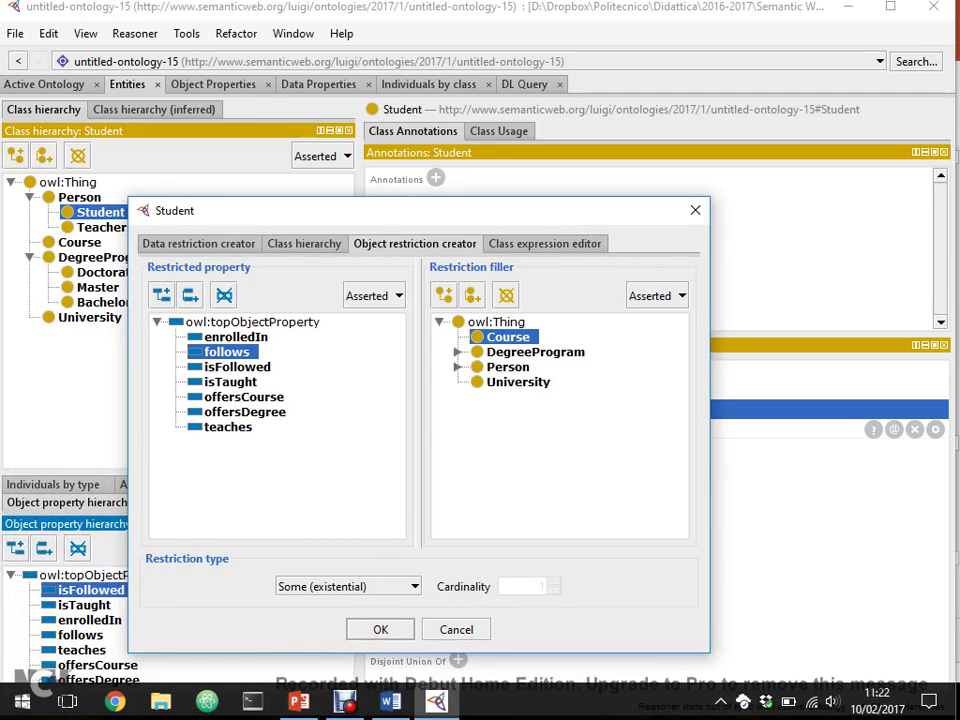
key(Return)
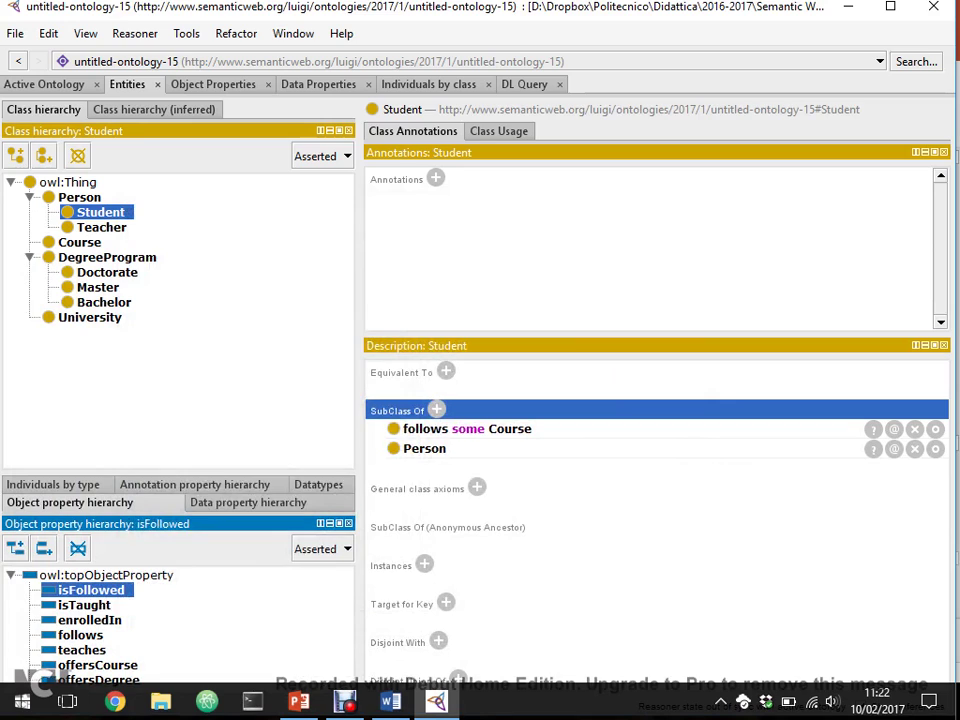
- Add the existential object restriction teaches some Course as a superclass of the Teacher class
click(101, 227)
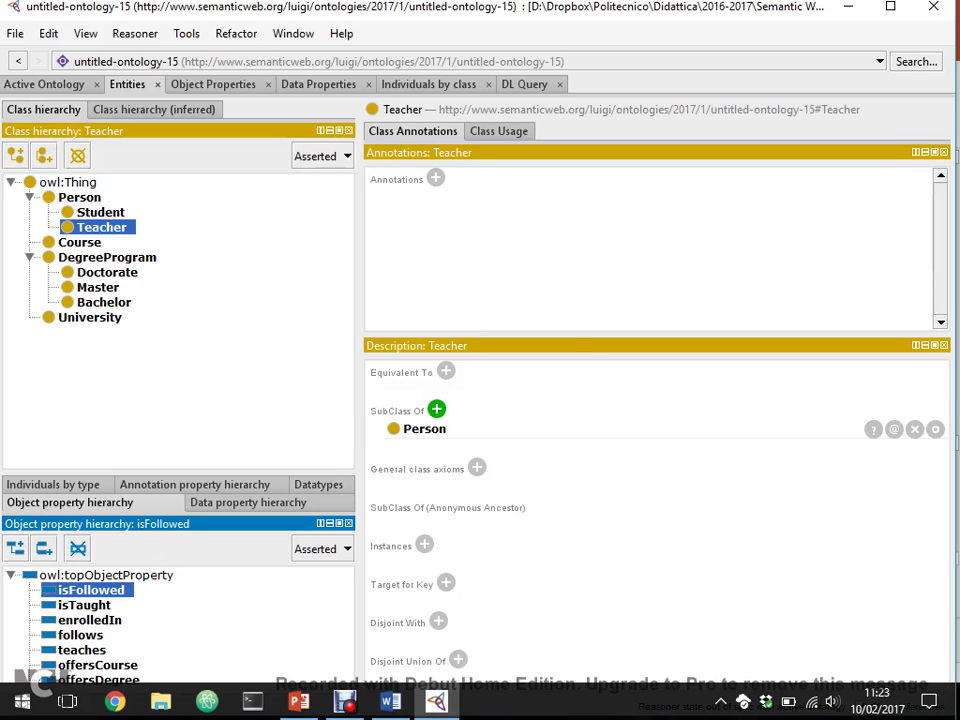
click(436, 409)
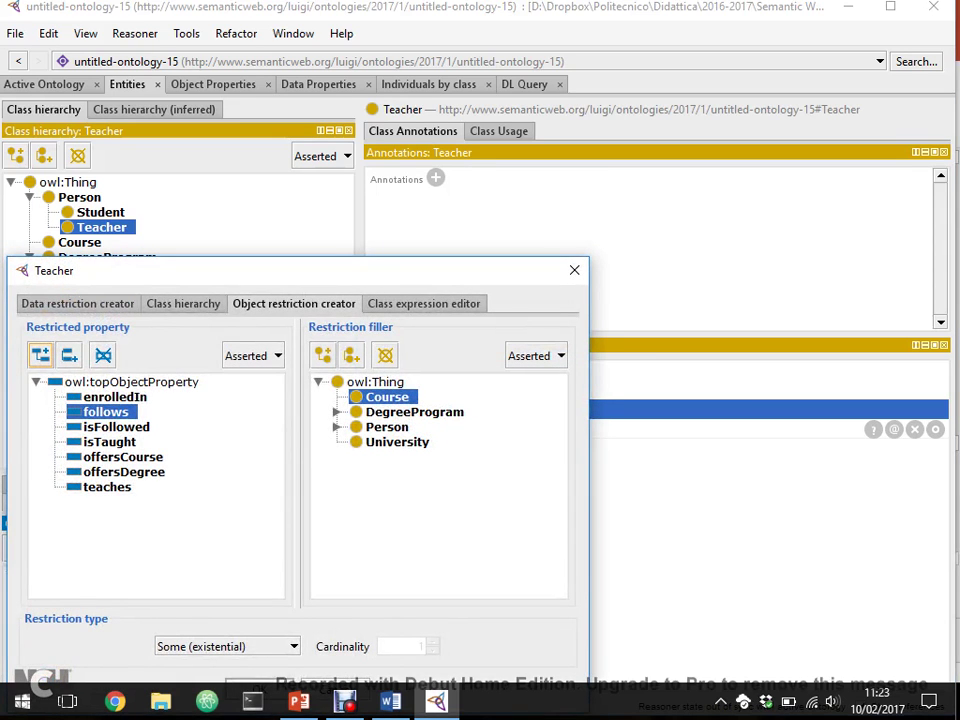
click(107, 487)
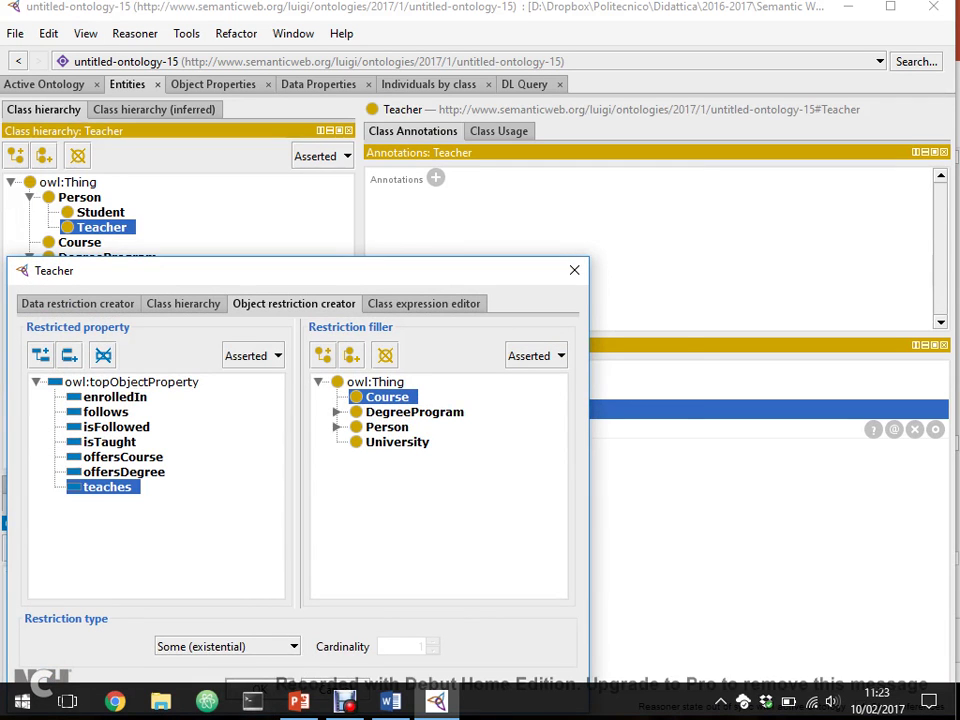
key(Return)
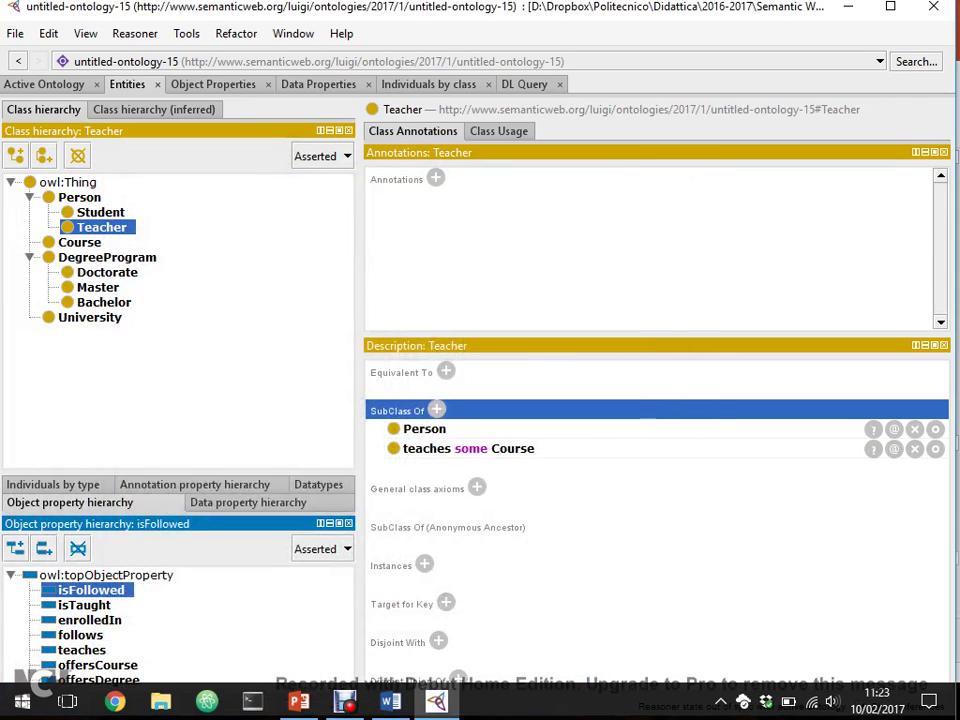
- Add the max cardinality object restriction teaches max 1 Course as a superclass of the Teacher class
click(436, 409)
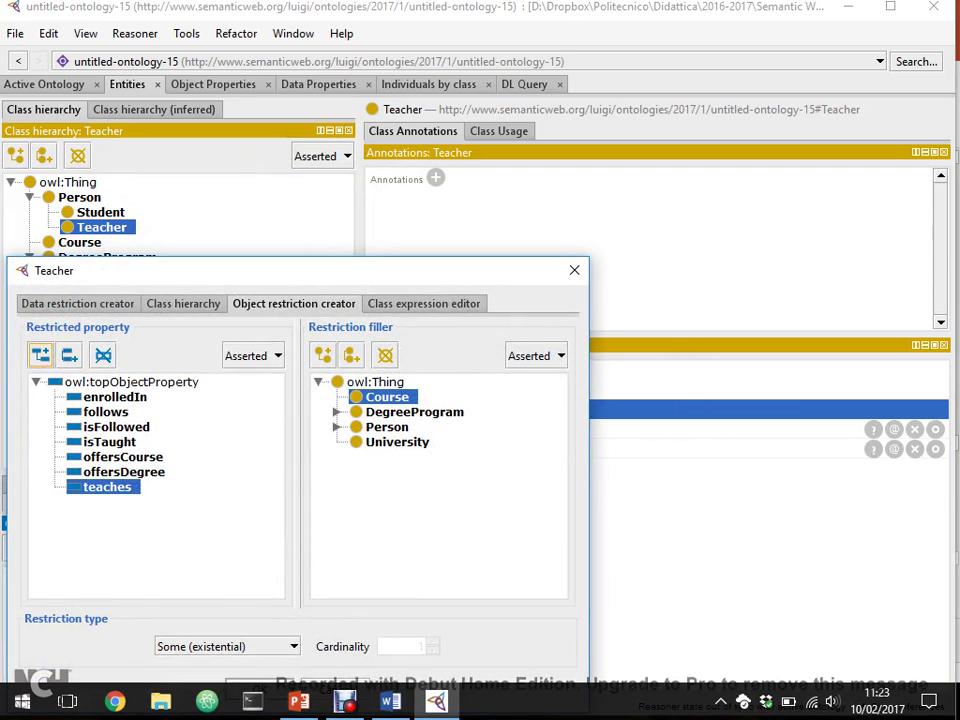
drag(300, 270, 419, 198)
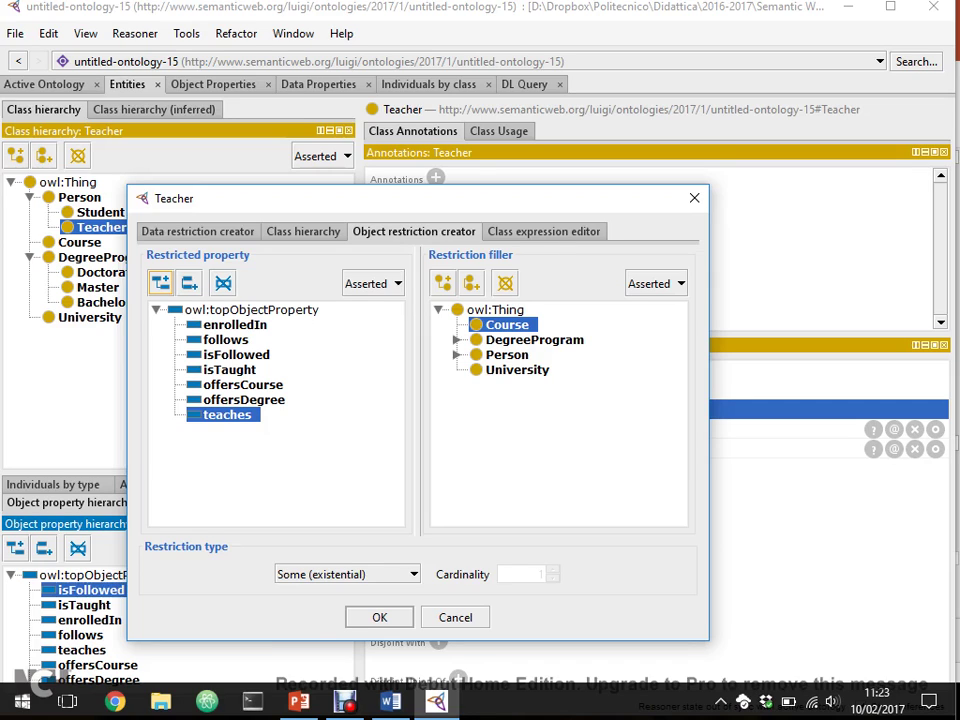
click(347, 574)
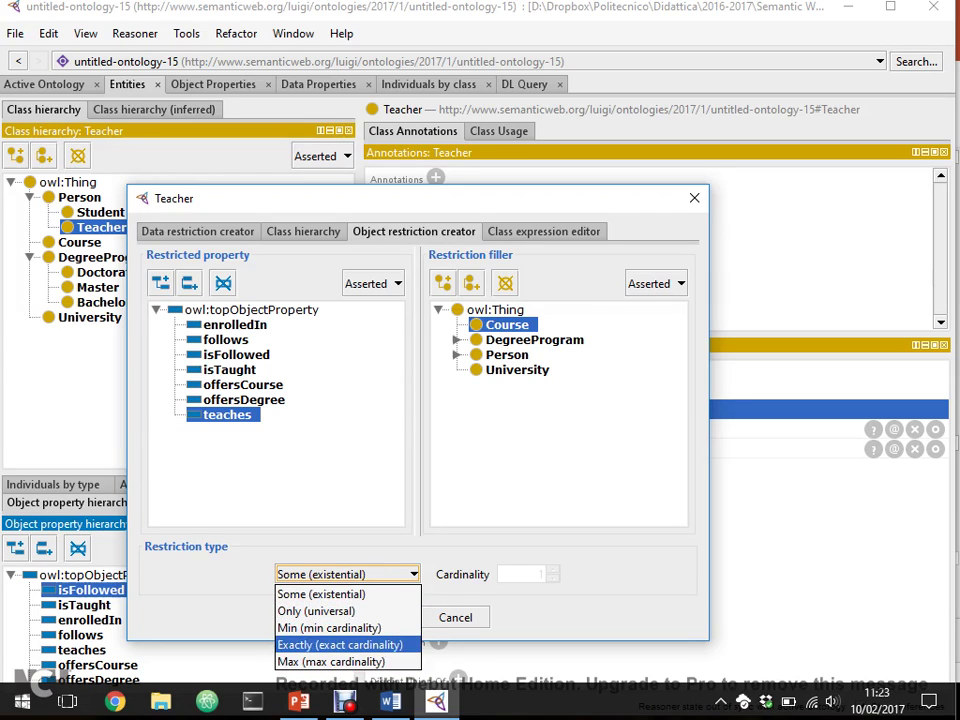
key(Down)
key(Return)
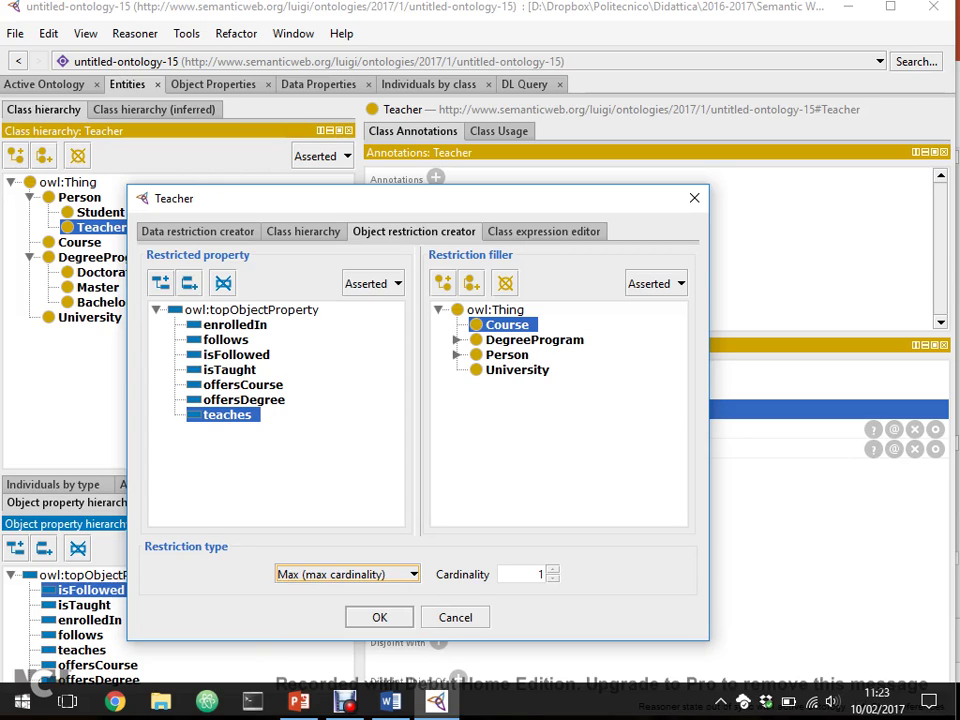
key(Tab)
text(100)
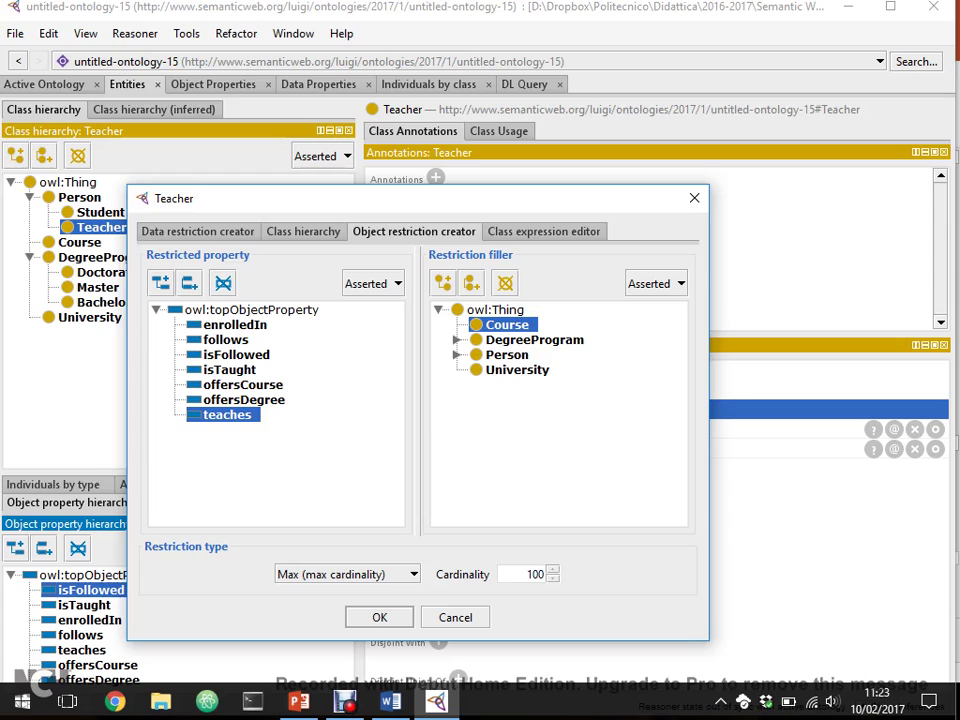
key(BackSpace)
key(BackSpace)
text(5)
key(BackSpace)
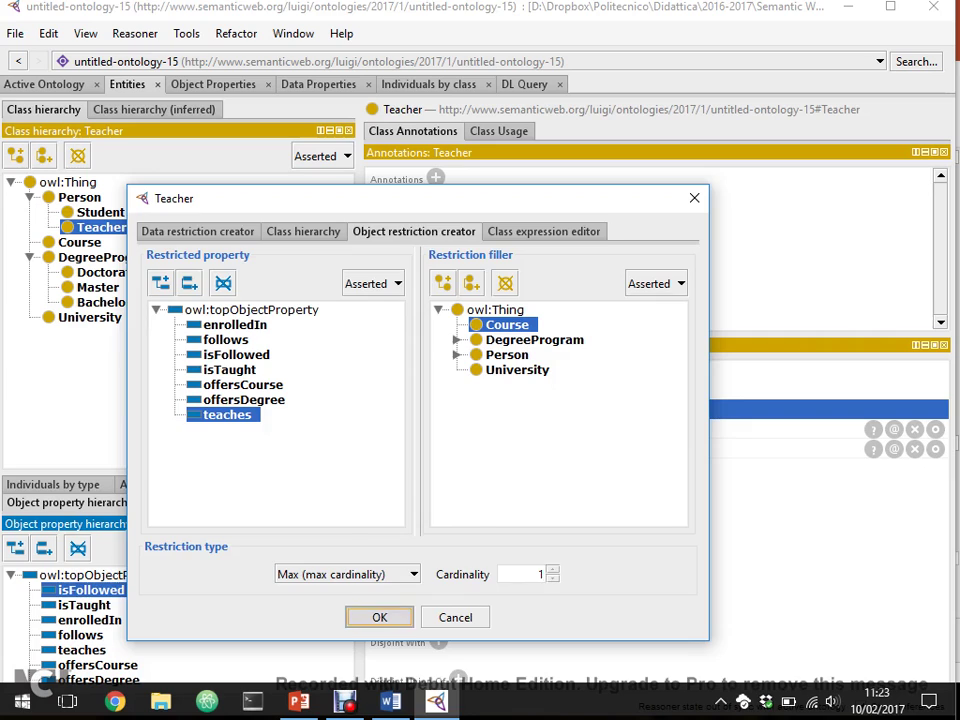
key(Return)
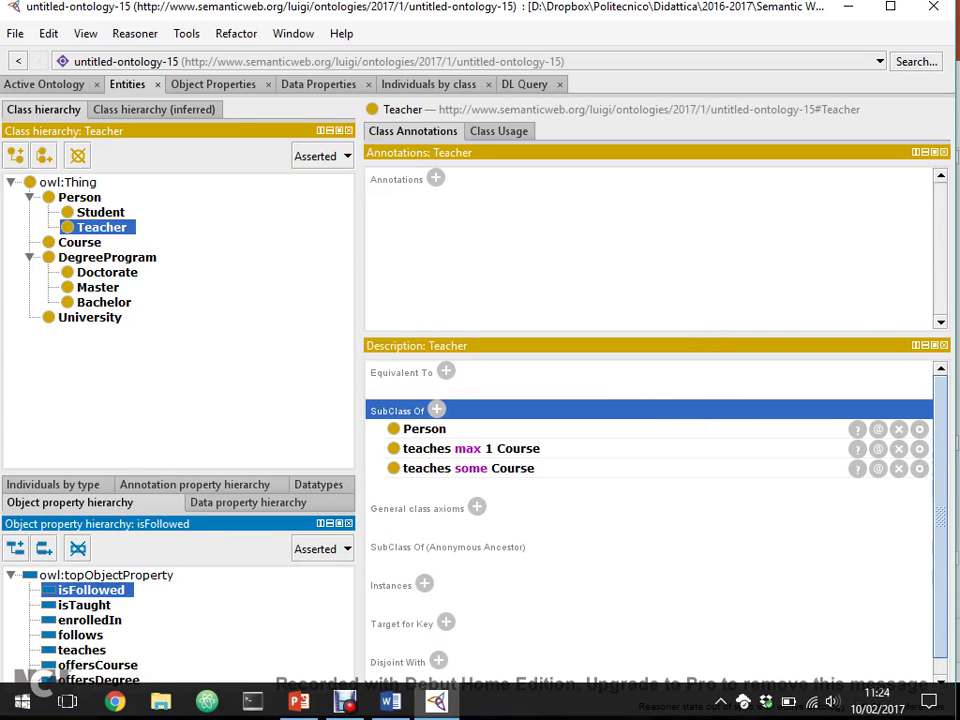
- Add the exact cardinality data restriction personName exactly 1 rdf:PlainLiteral as a superclass of the Person class
click(79, 197)
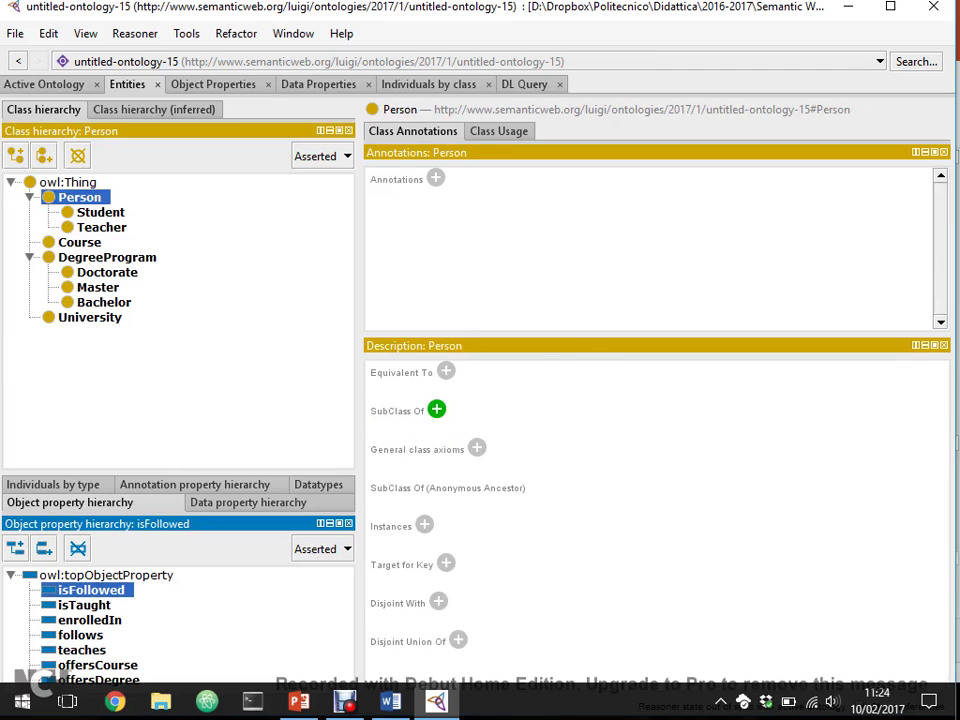
click(437, 408)
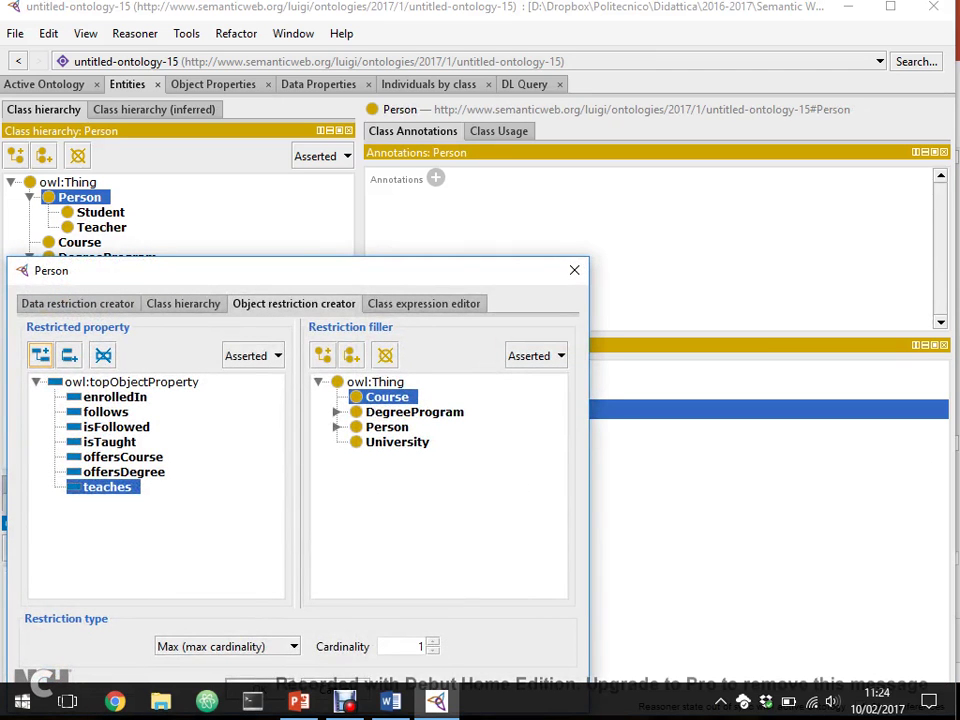
click(78, 303)
drag(300, 270, 475, 196)
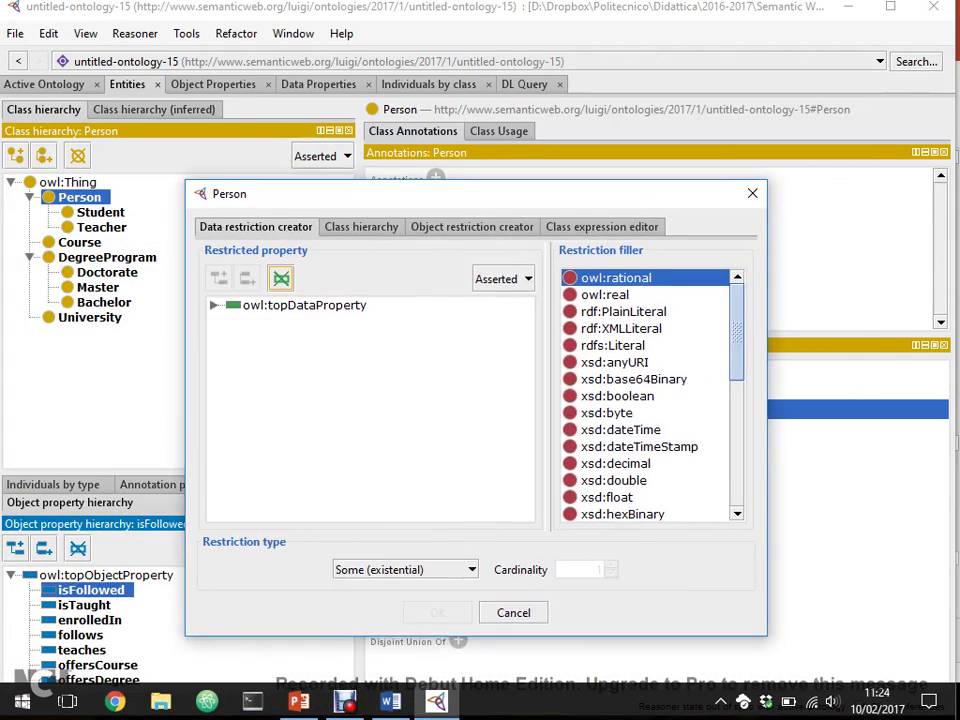
click(213, 307)
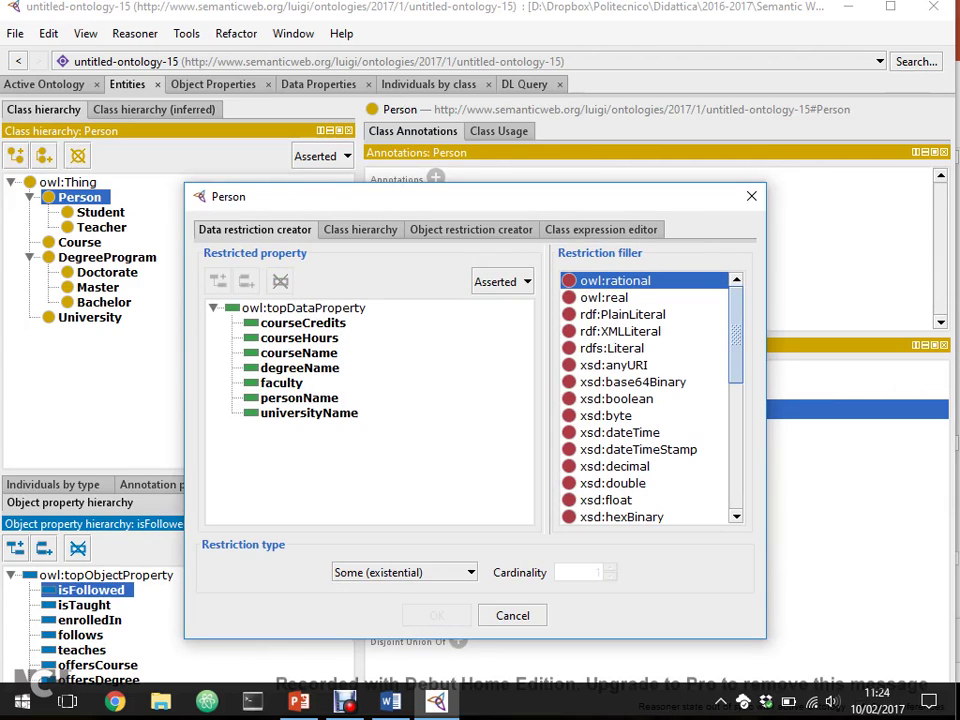
click(299, 397)
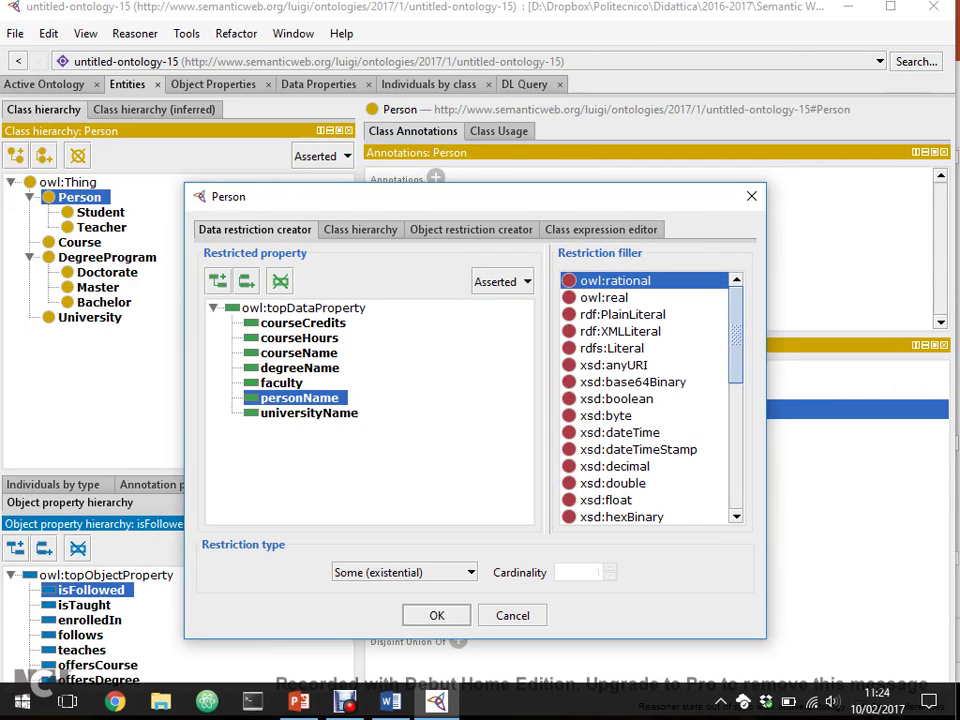
click(568, 314)
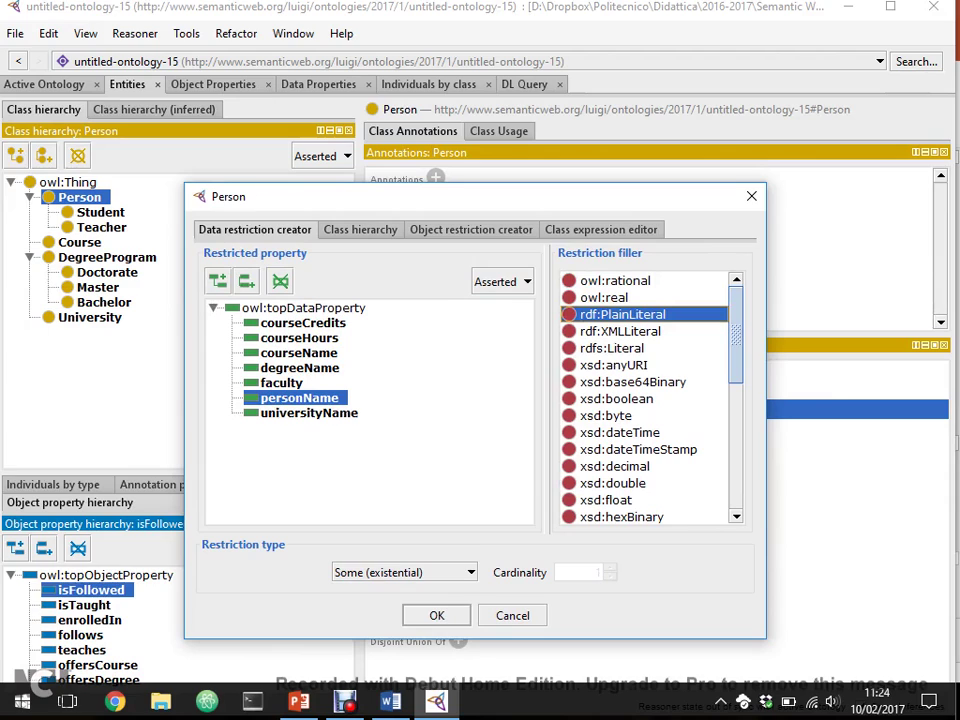
click(404, 572)
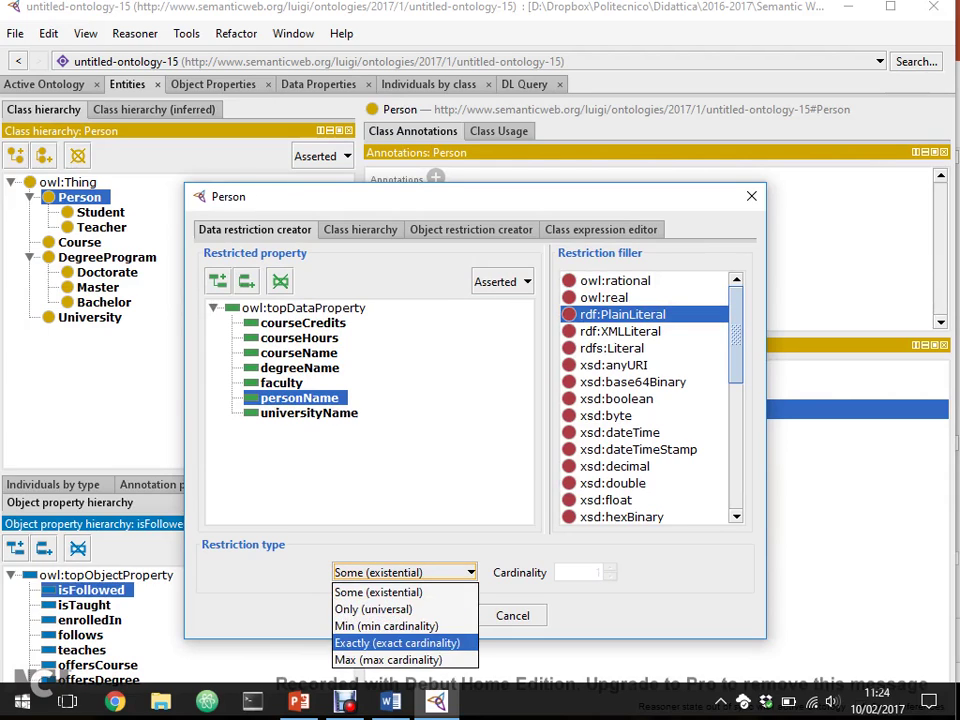
click(400, 643)
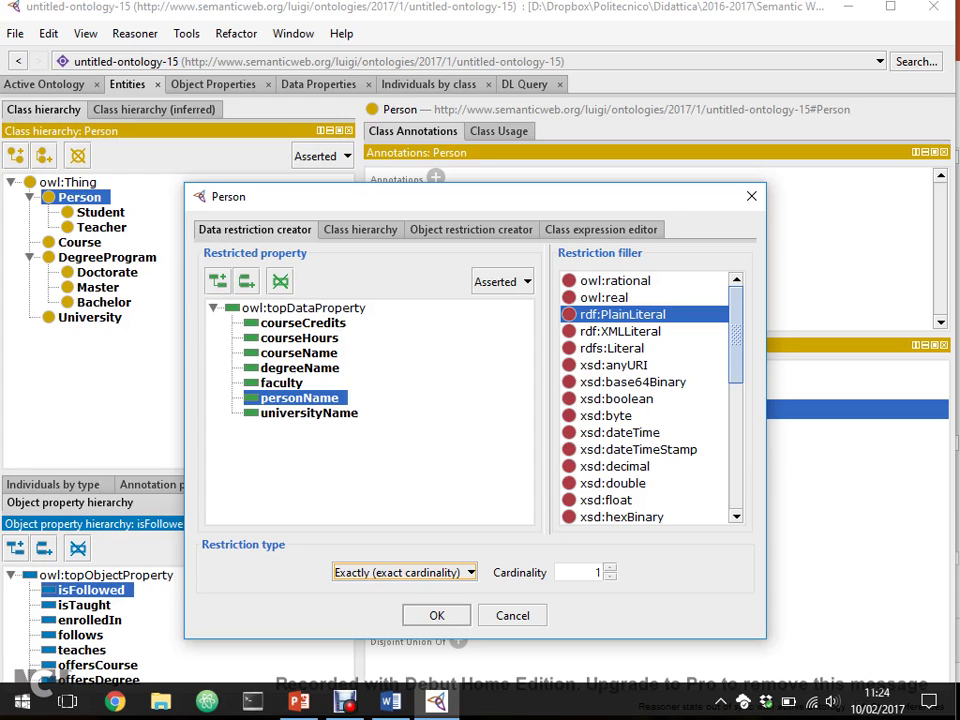
key(Return)
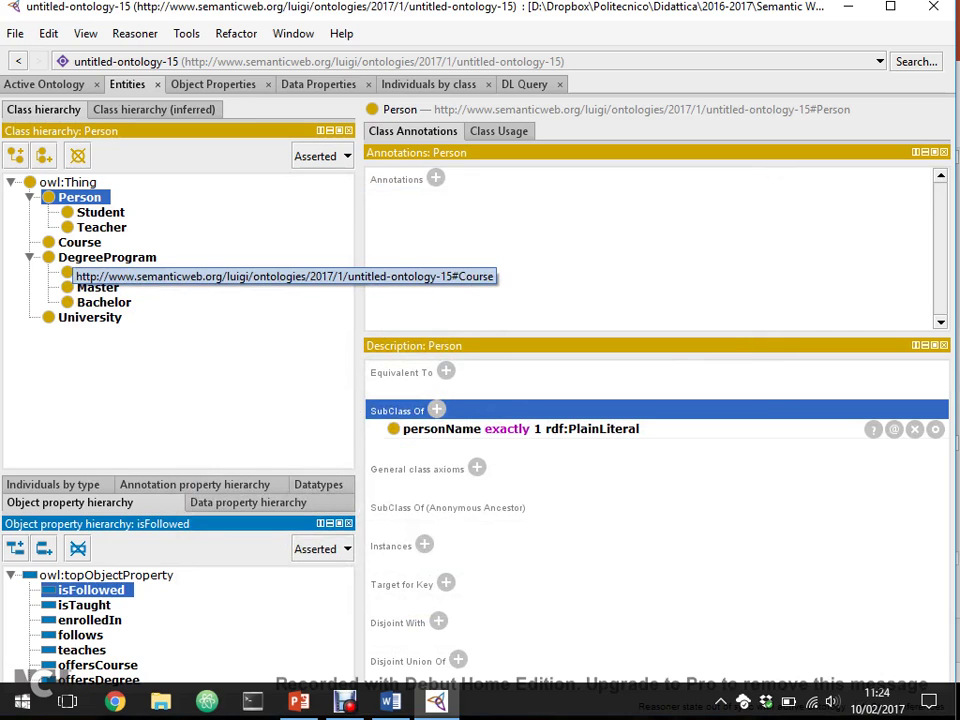
- Add the exact cardinality data restriction courseHours exactly 1 xsd:int as a superclass of the Course class
click(79, 242)
click(436, 410)
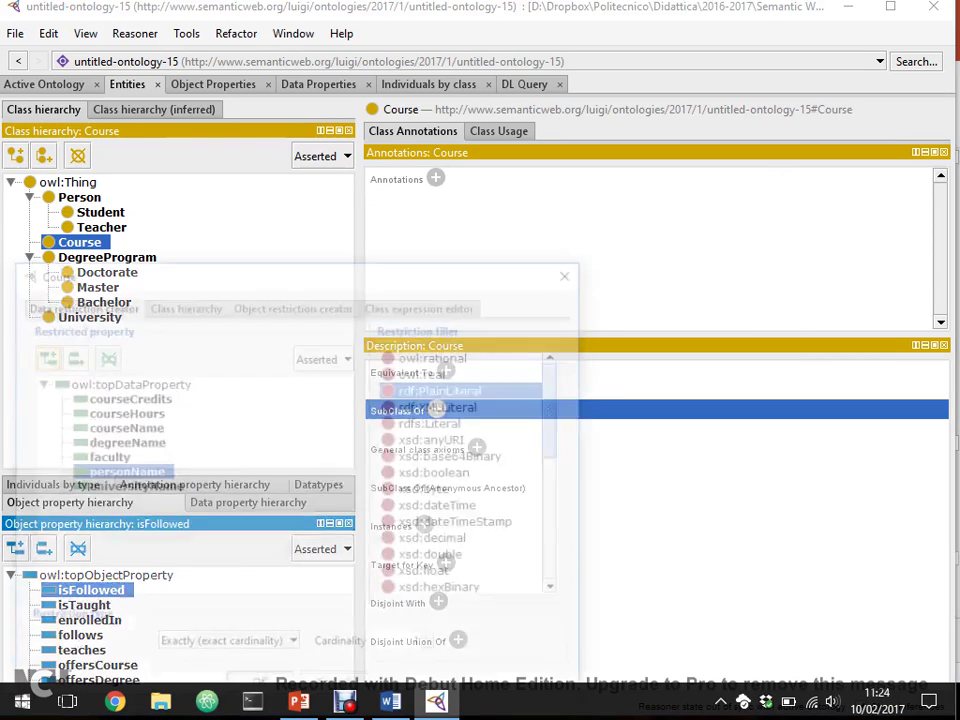
click(122, 412)
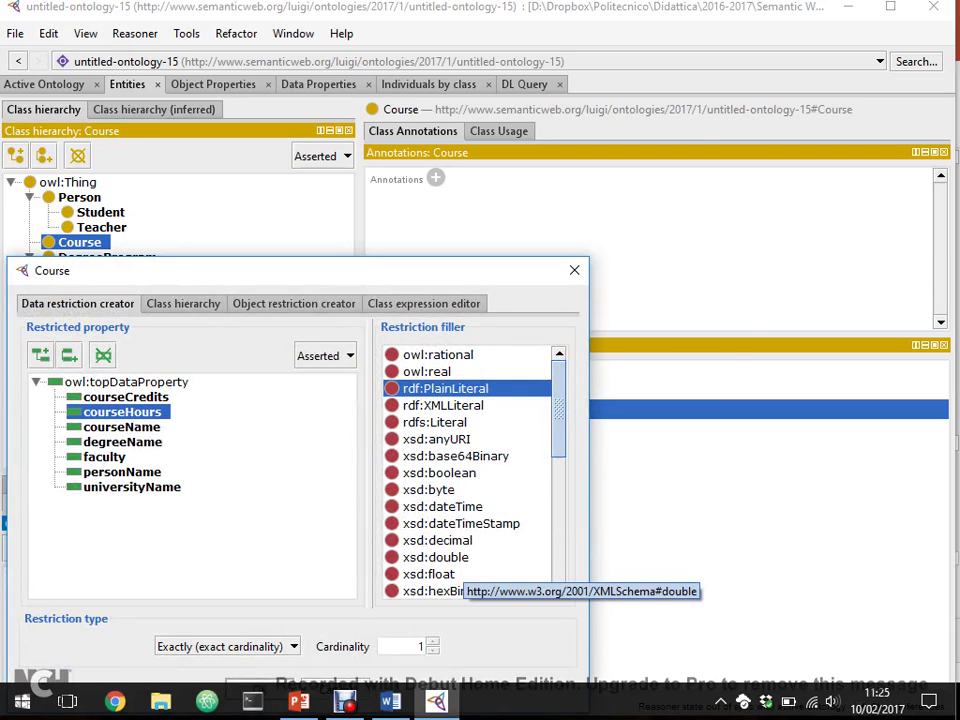
scroll(460, 560, down, 1)
click(436, 574)
click(423, 557)
drag(300, 270, 428, 216)
click(388, 635)
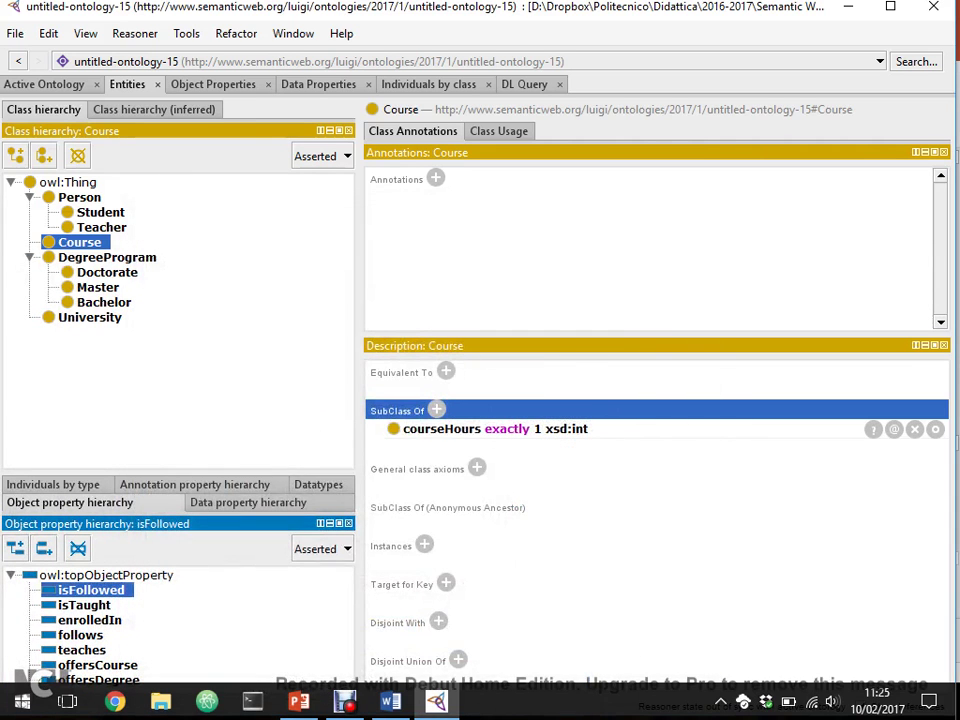
- Add the data restriction courseCredits exactly 1 xsd:int as a superclass of Course and display the class description
click(436, 410)
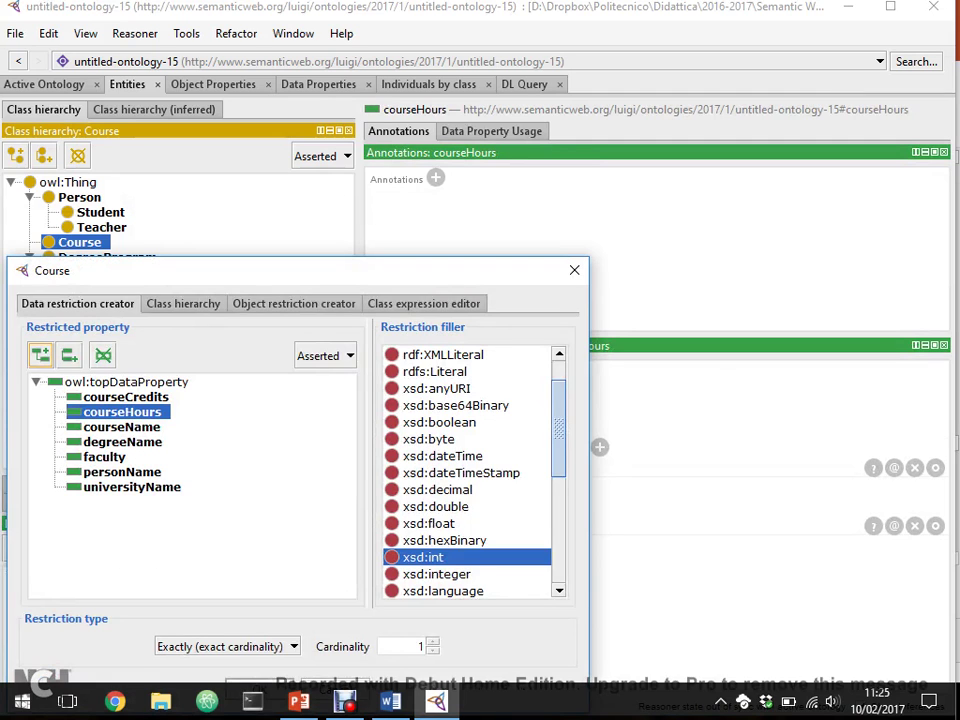
click(126, 397)
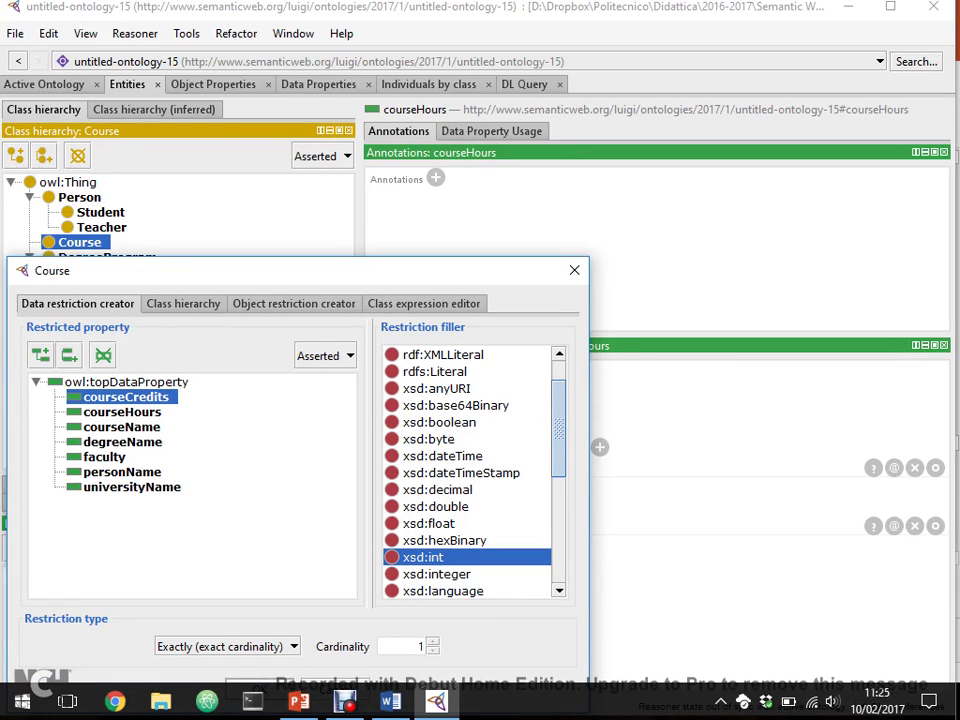
key(Return)
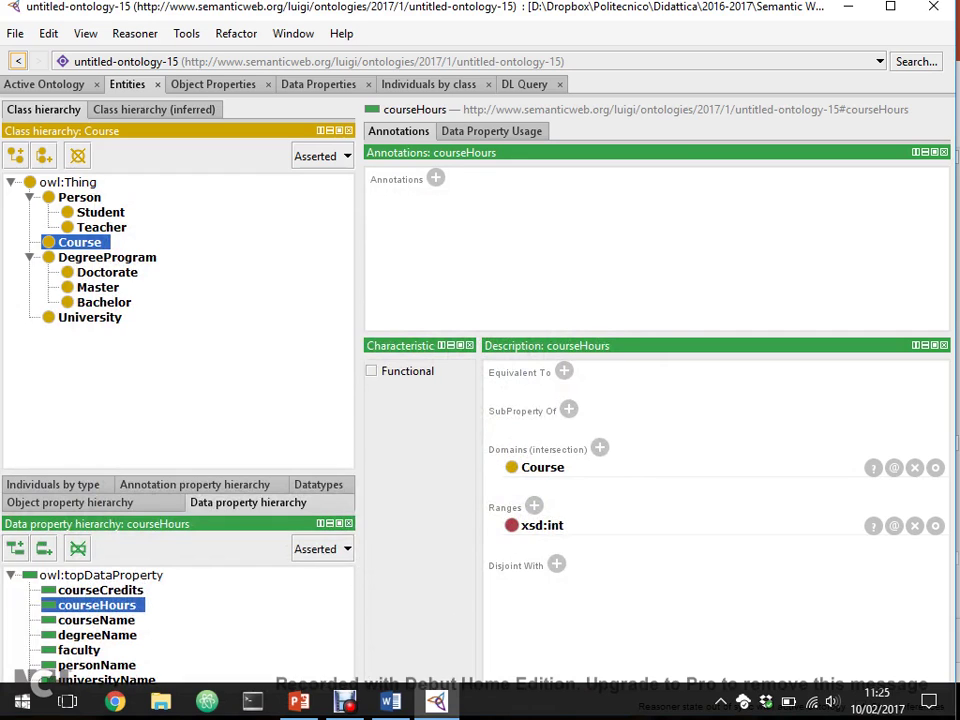
click(79, 242)
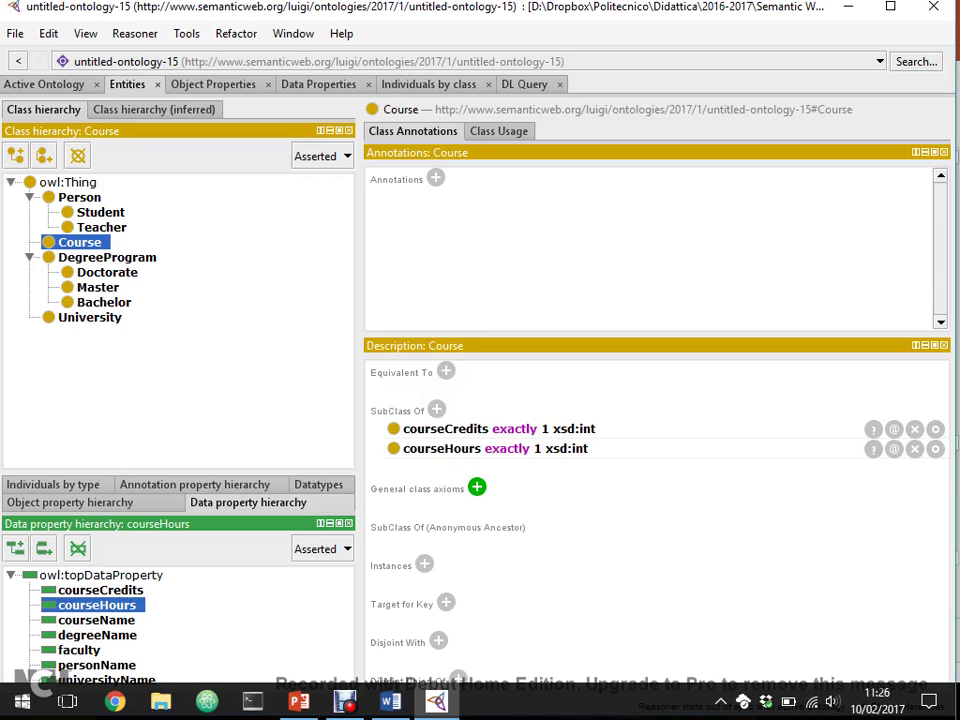
click(107, 257)
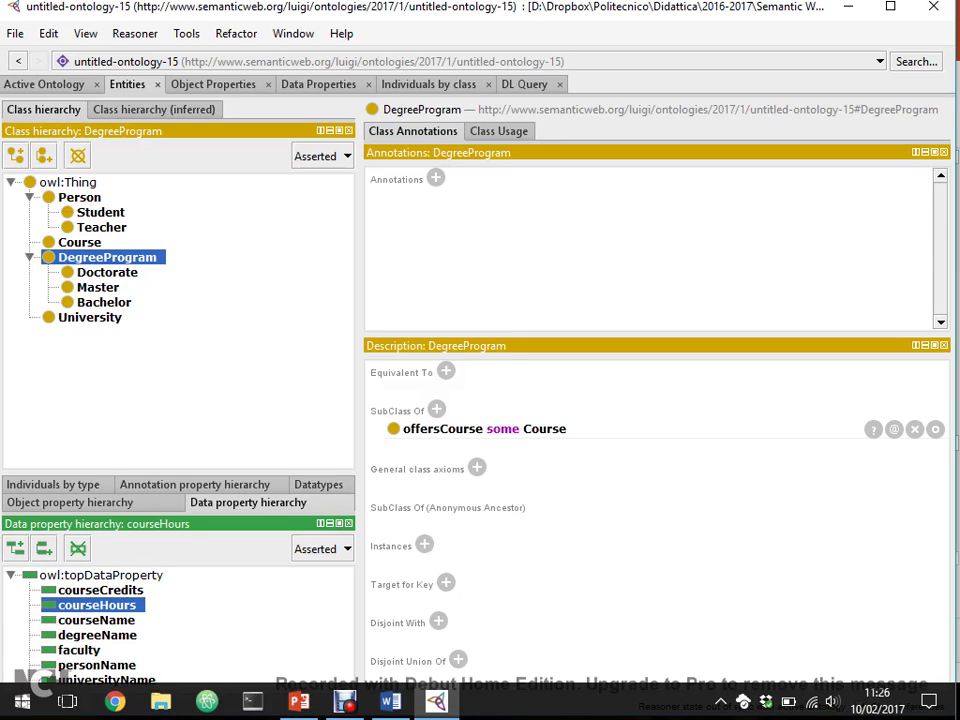
click(79, 242)
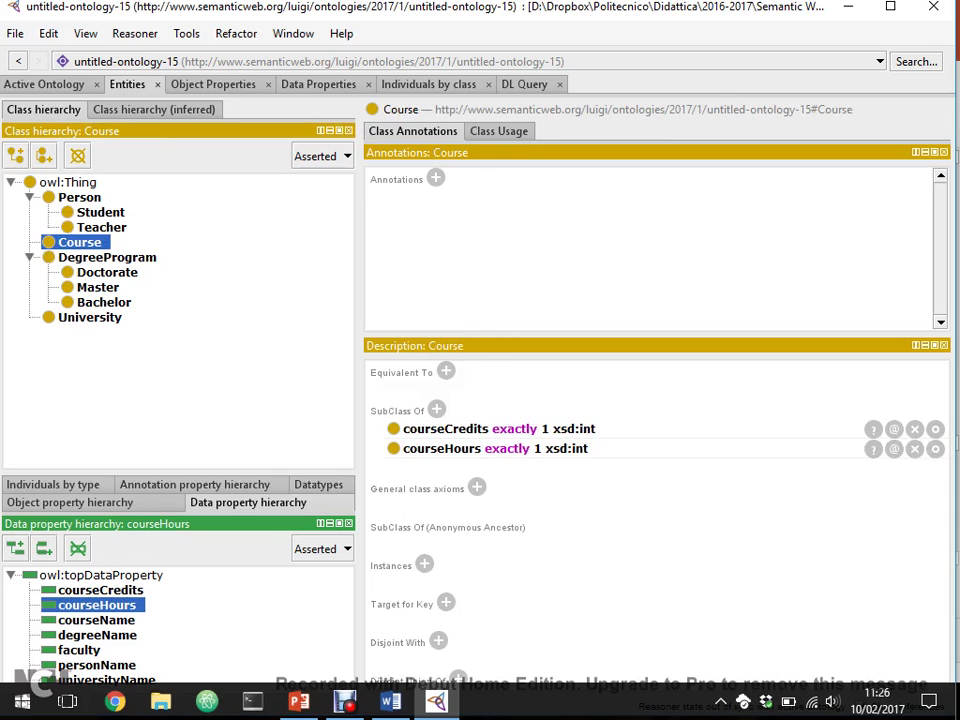